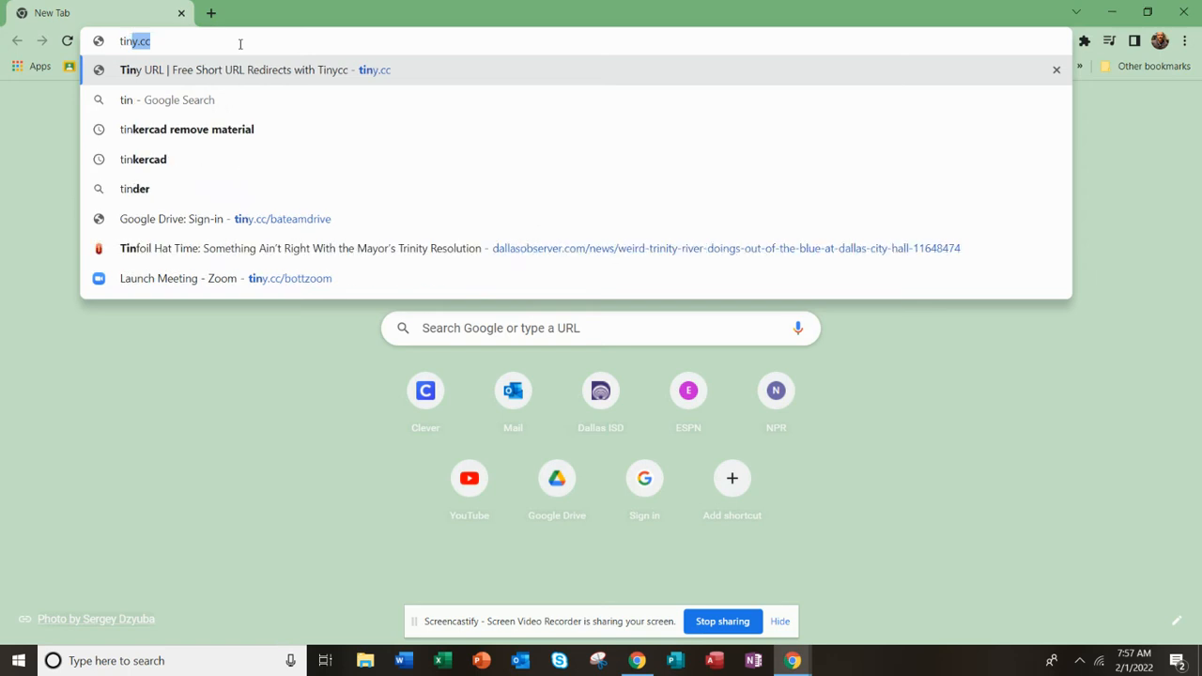
Search the web for tinkercad, open its login page and sign in with the Google account
type("d")
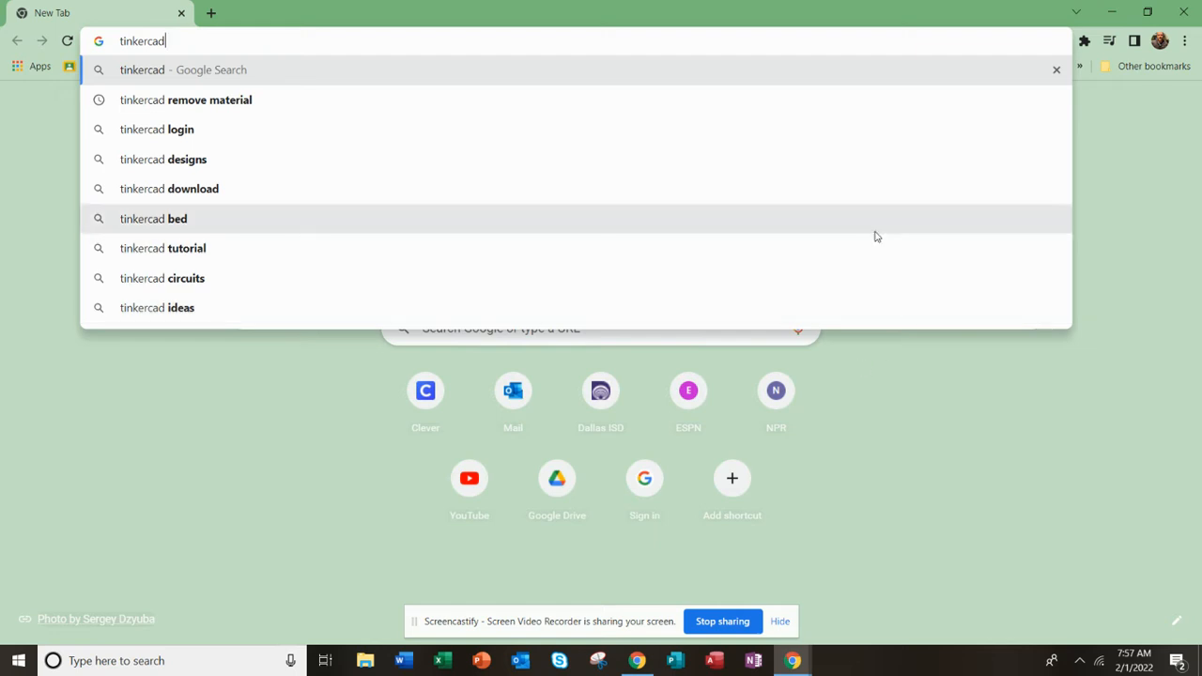
key("Return")
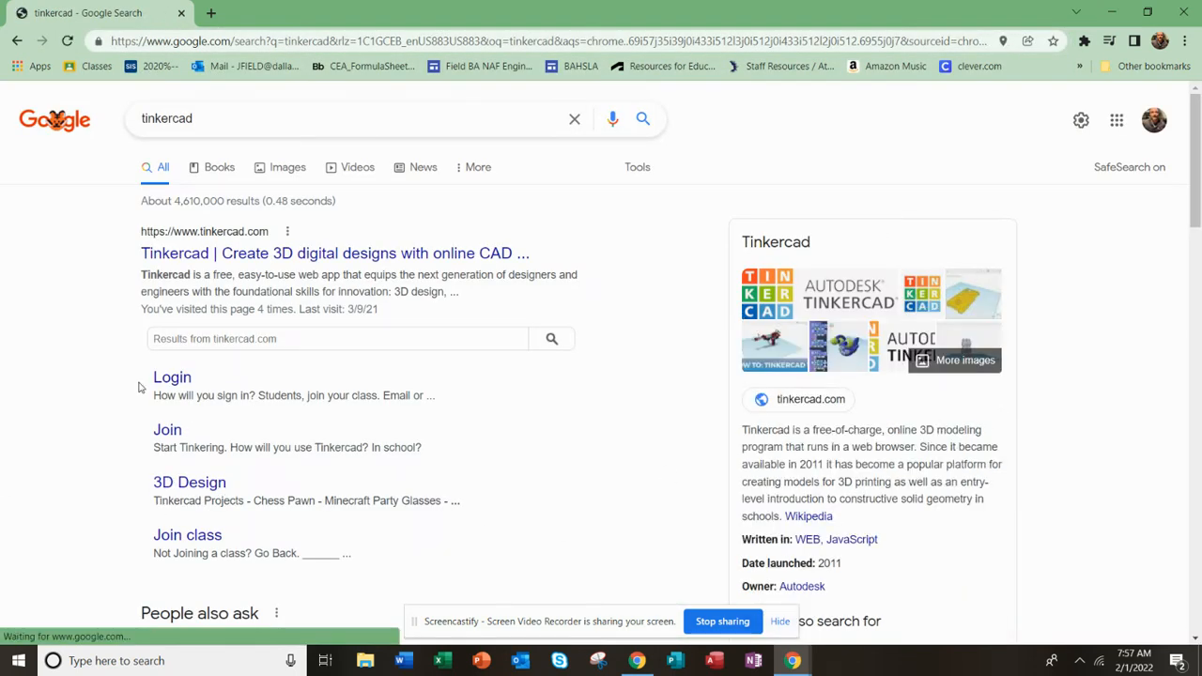
left_click(173, 382)
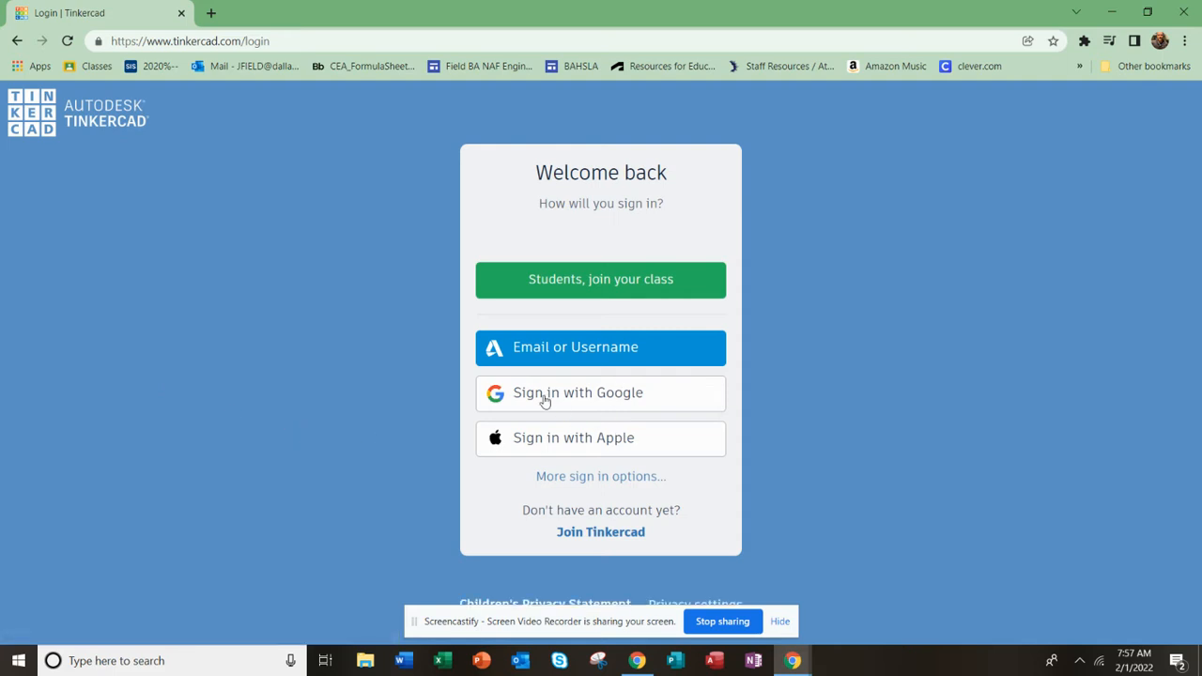
left_click(544, 401)
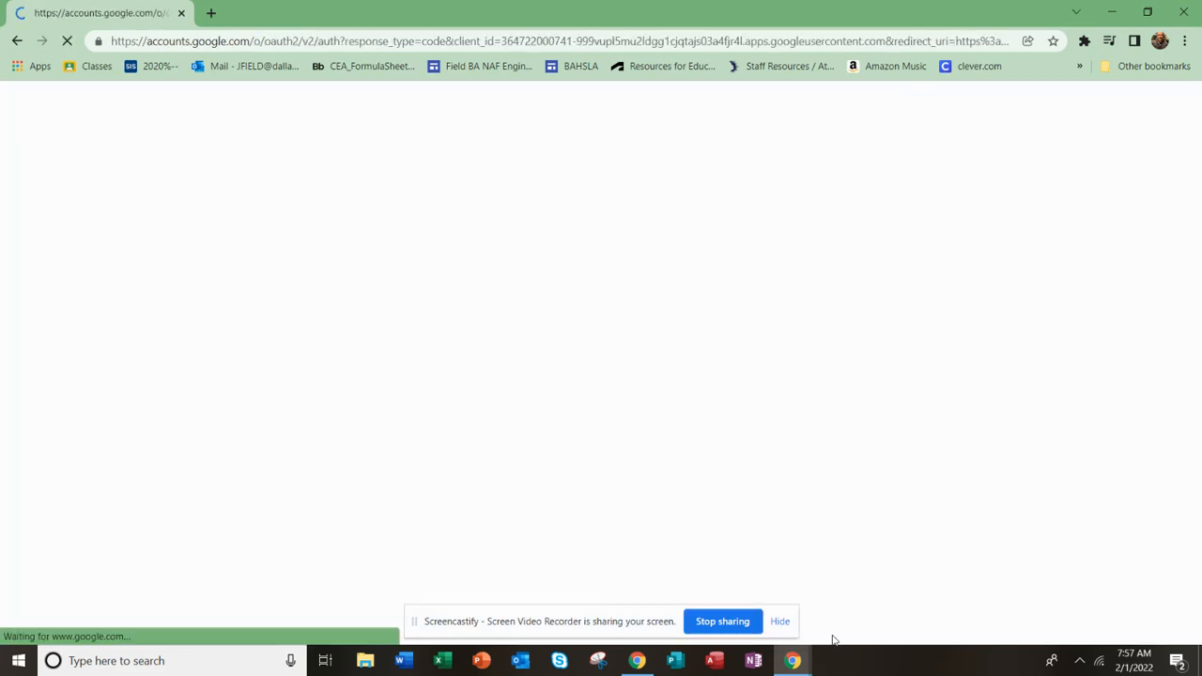
left_click(506, 314)
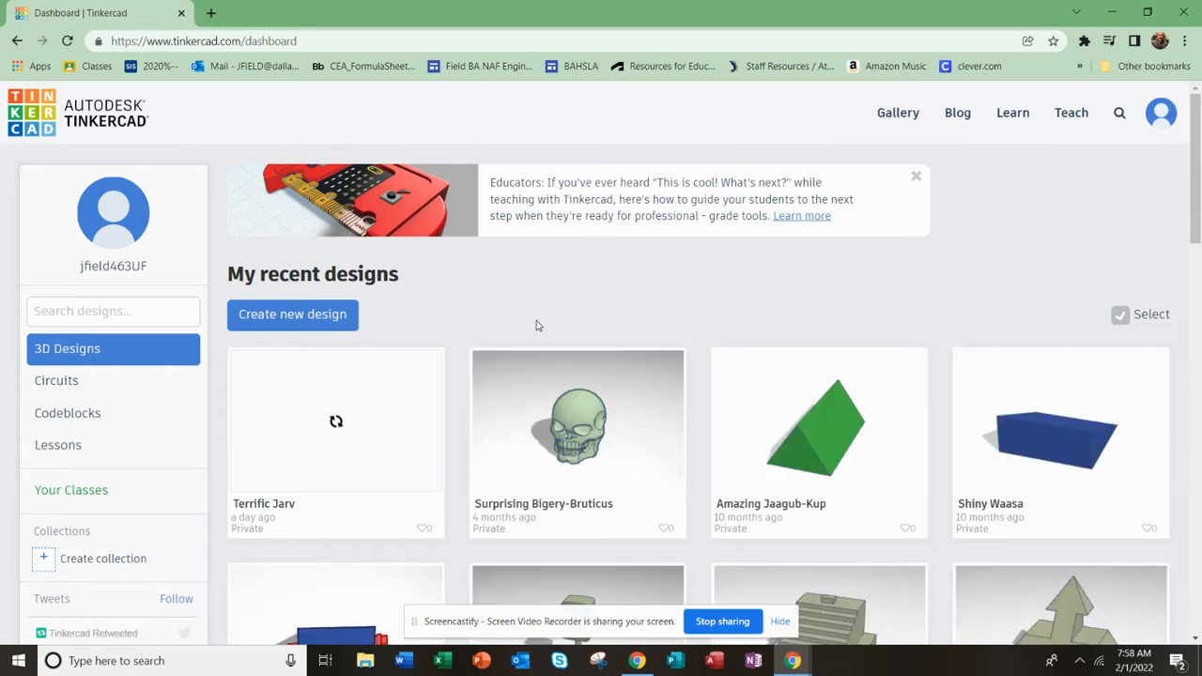
Look over the recent designs on the dashboard, then create a new 3D design and dismiss the Notes tip
scroll(585, 508, "down", 2)
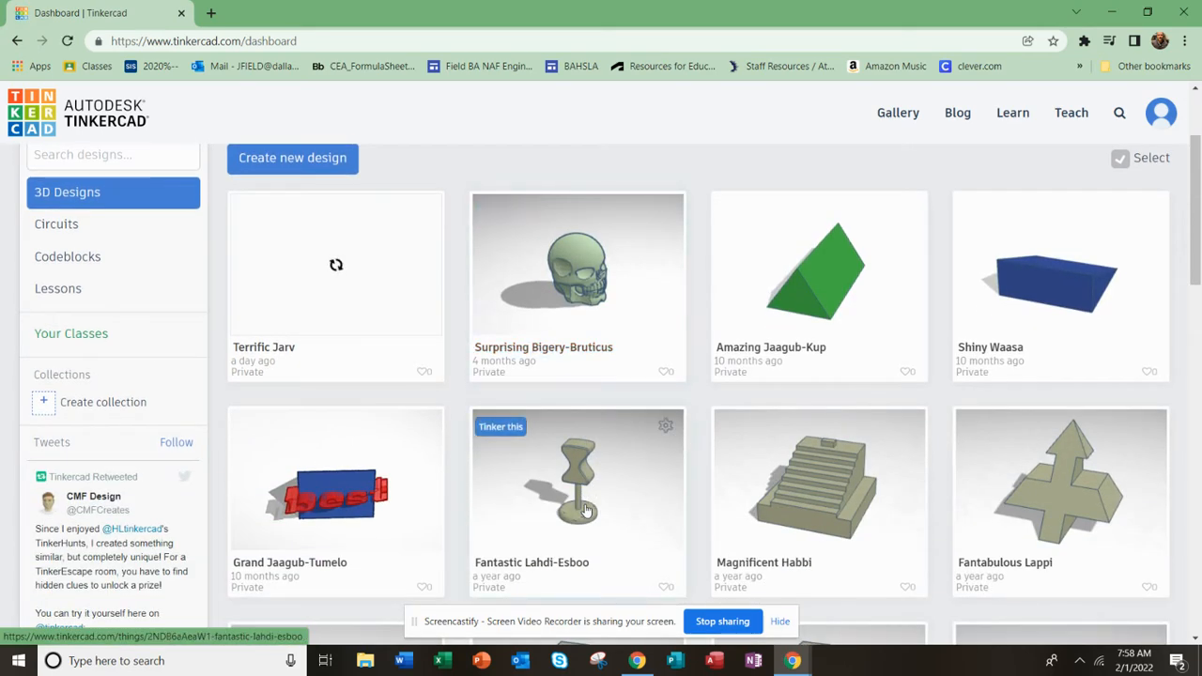
scroll(586, 510, "down", 5)
scroll(585, 510, "up", 6)
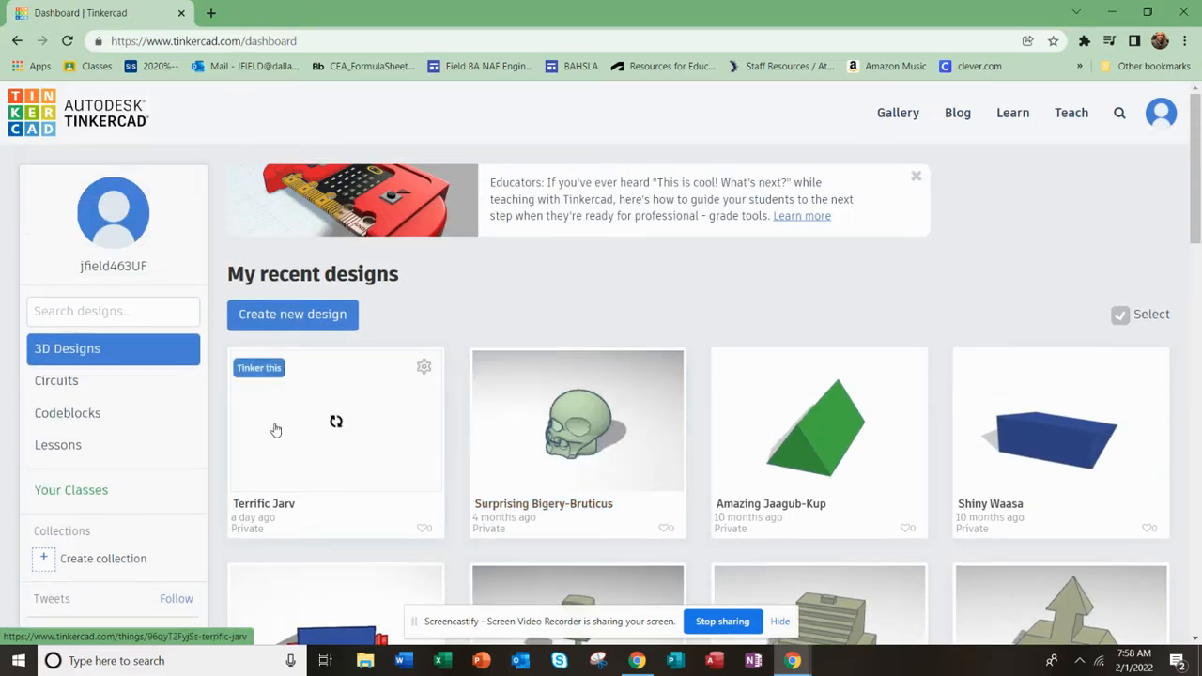
scroll(405, 431, "down", 1)
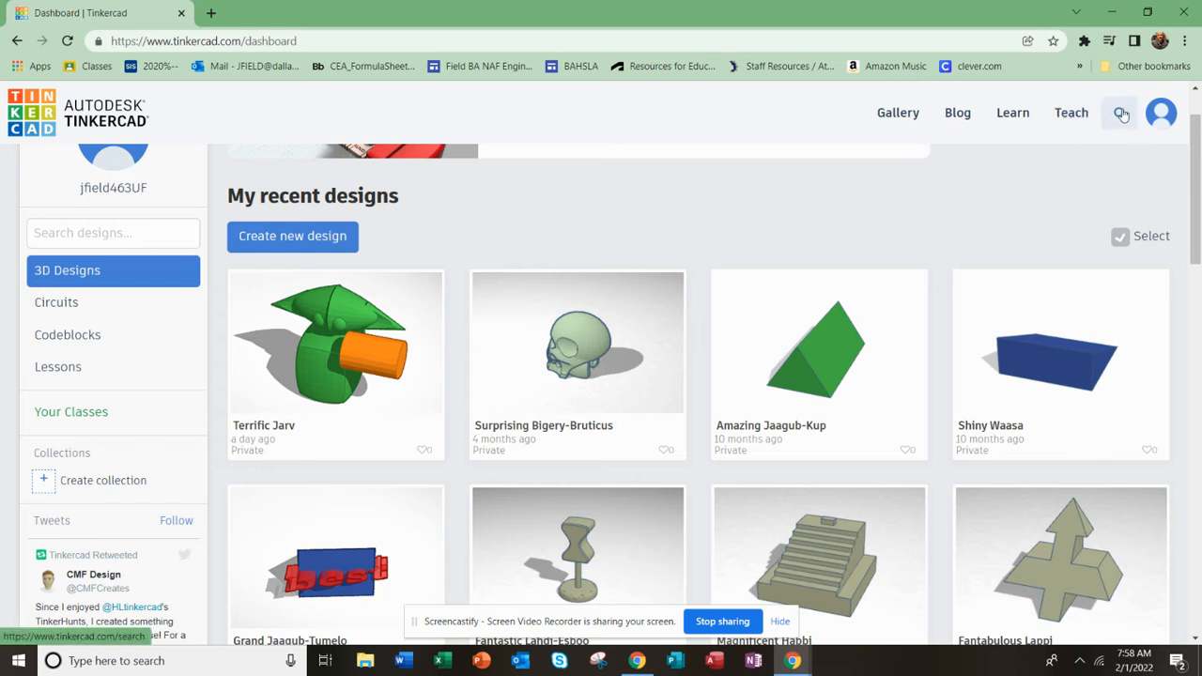
left_click(277, 235)
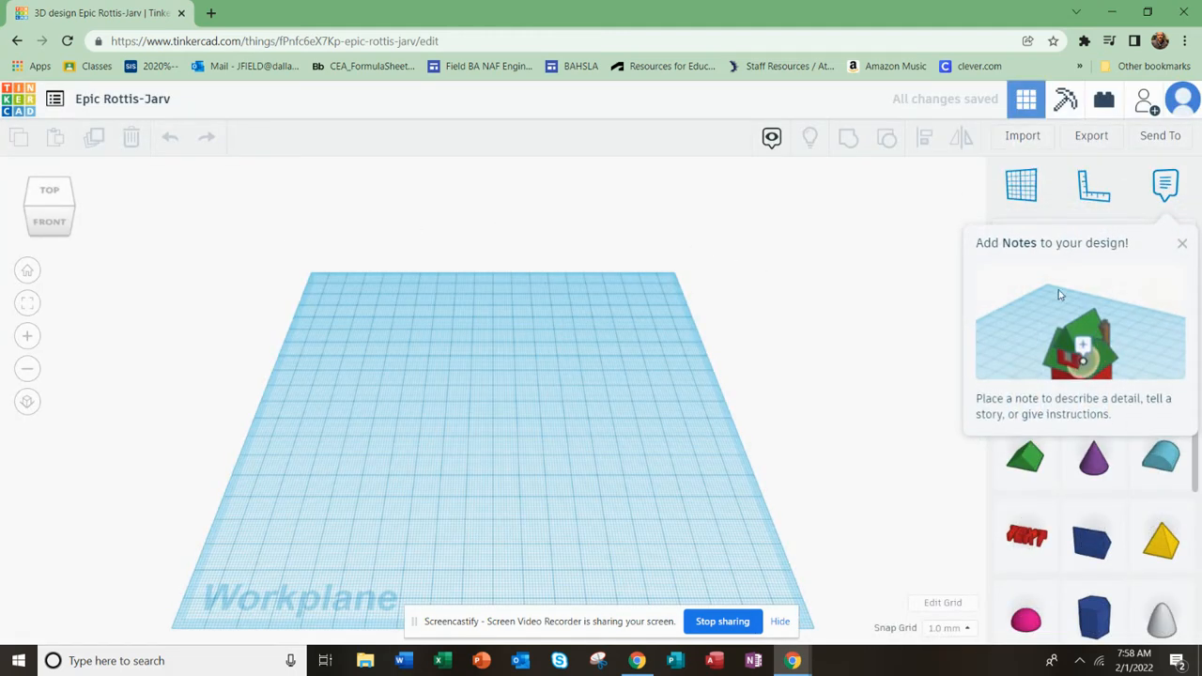
left_click(1182, 245)
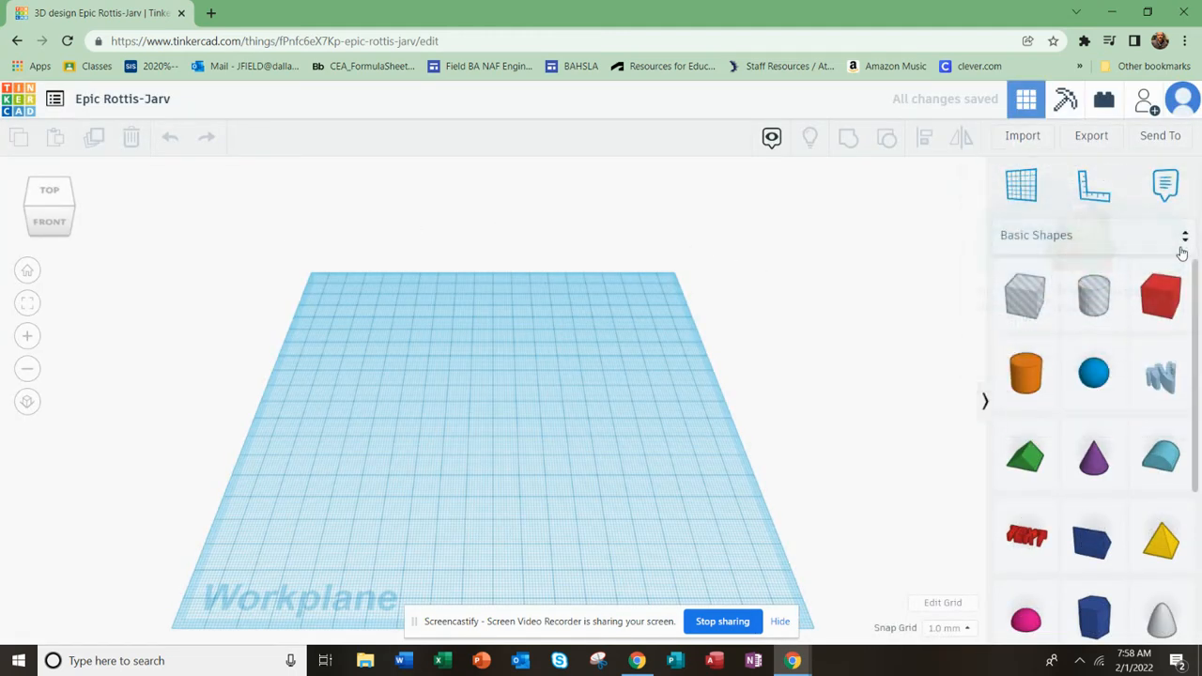
Look through the Shapes Library categories and the shapes offered in Basic Shapes
left_click(1106, 235)
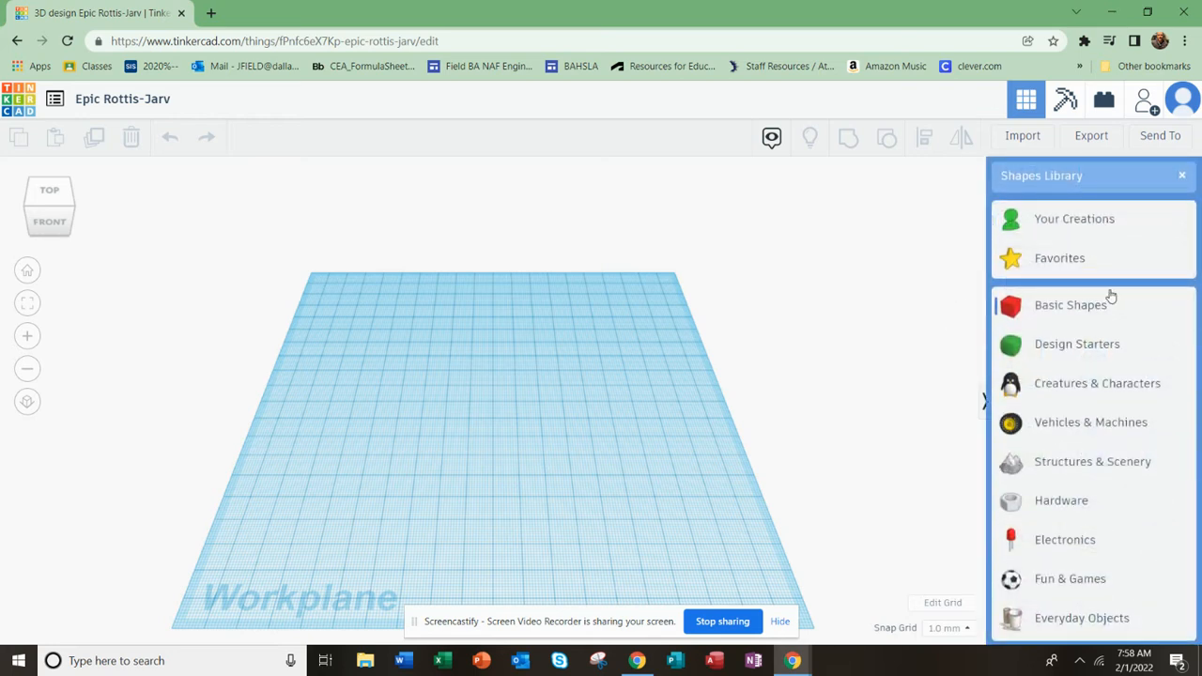
left_click(907, 330)
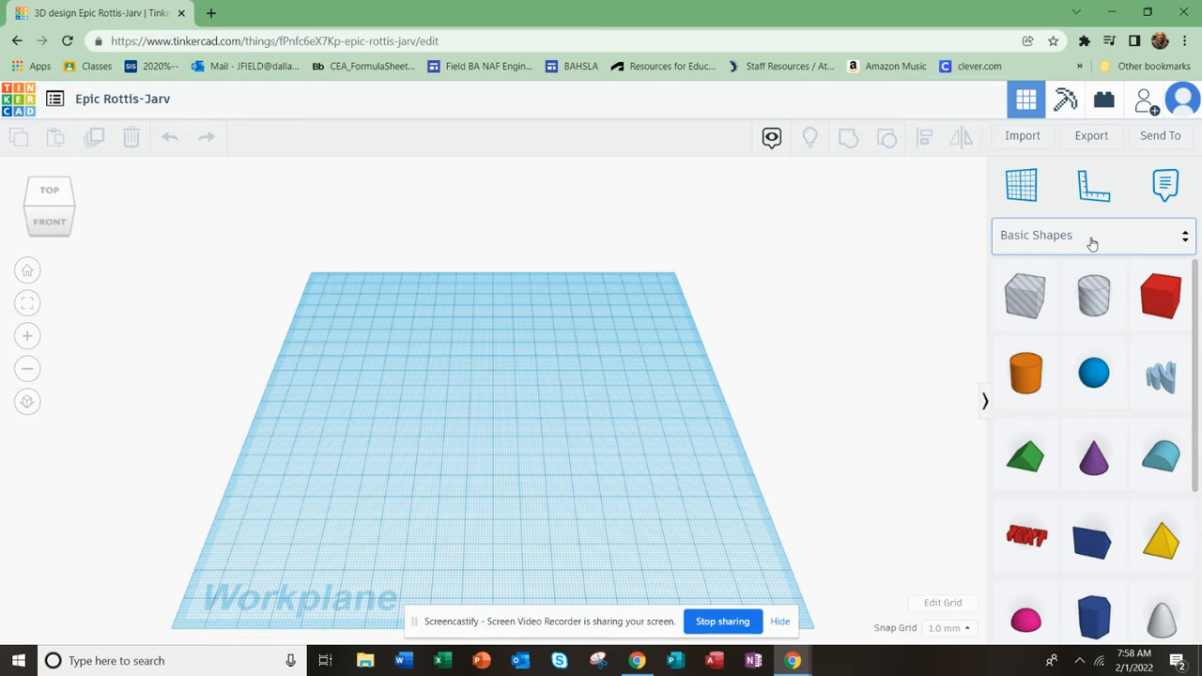
scroll(1094, 422, "down", 3)
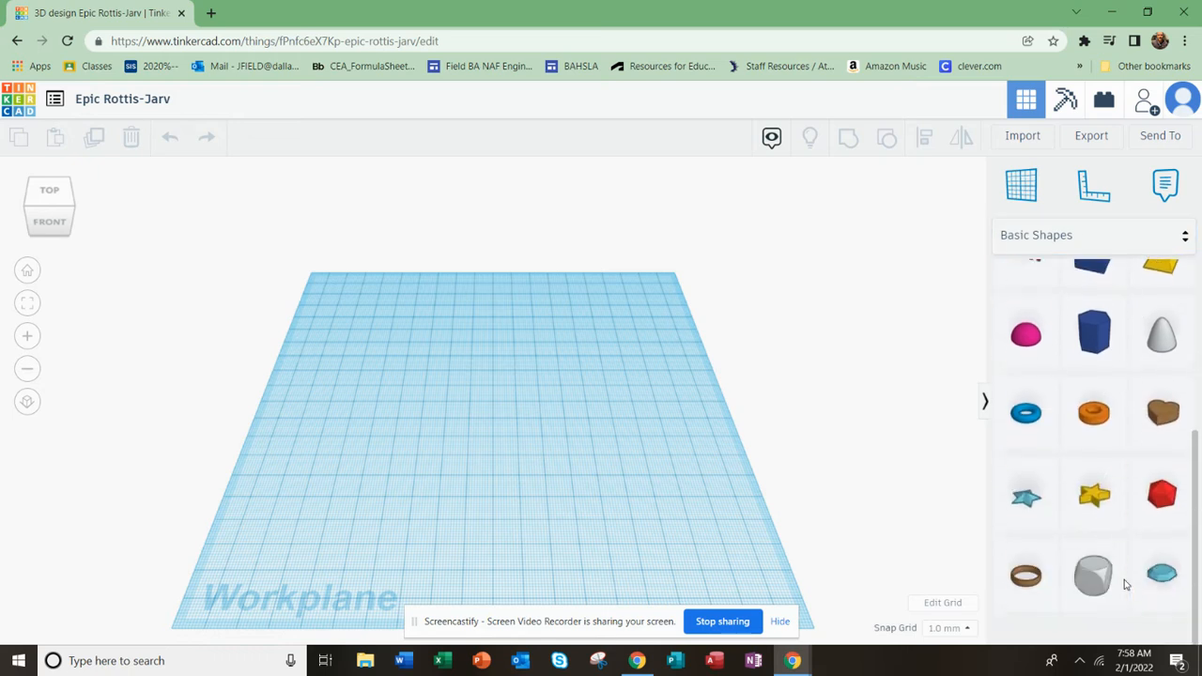
scroll(1124, 586, "up", 3)
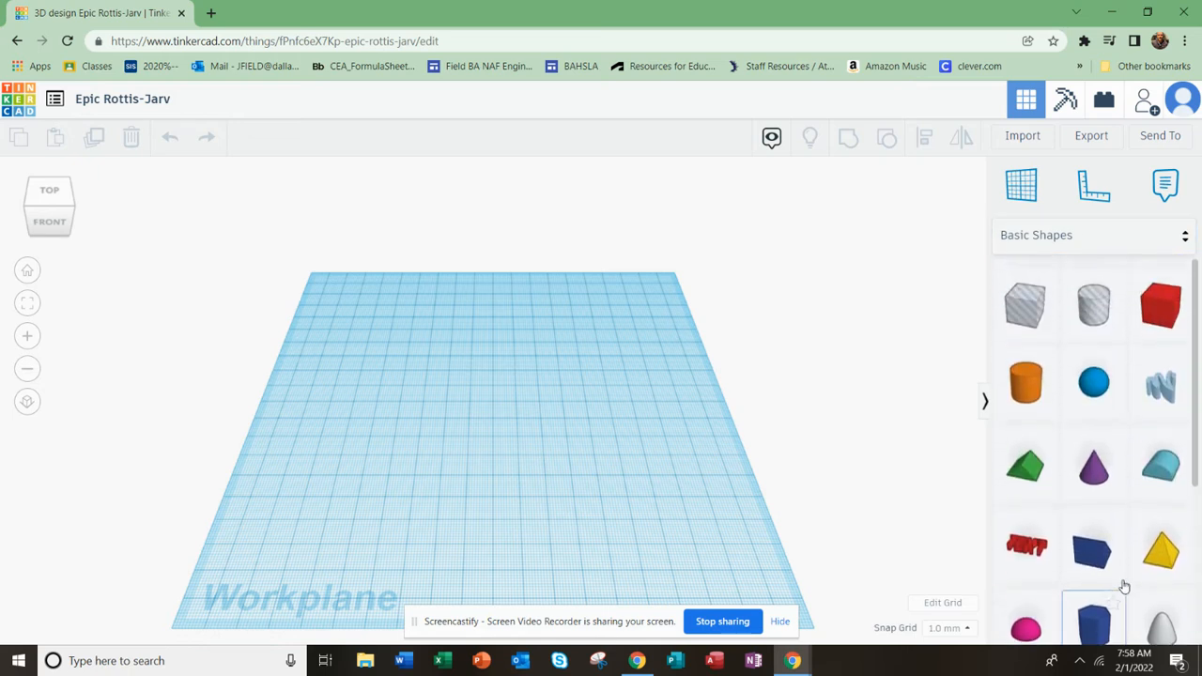
scroll(1124, 586, "down", 3)
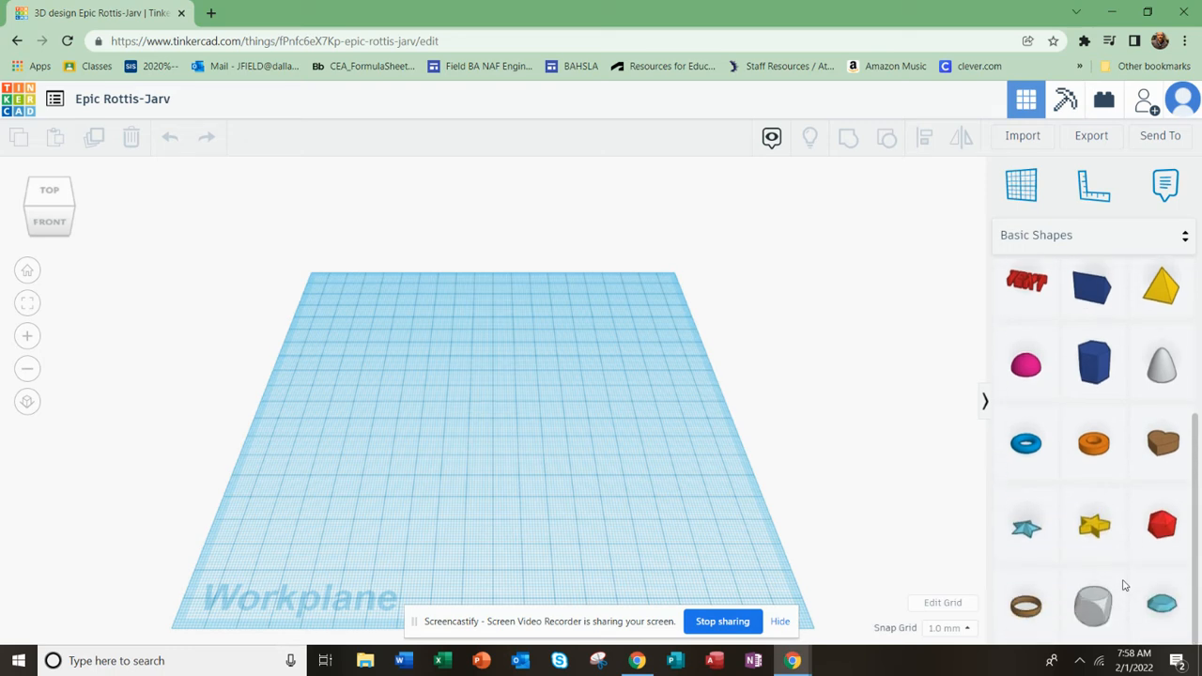
scroll(1124, 586, "up", 3)
Place the green rounded box from Design Starters on the workplane and move it near the centre
left_click(1062, 235)
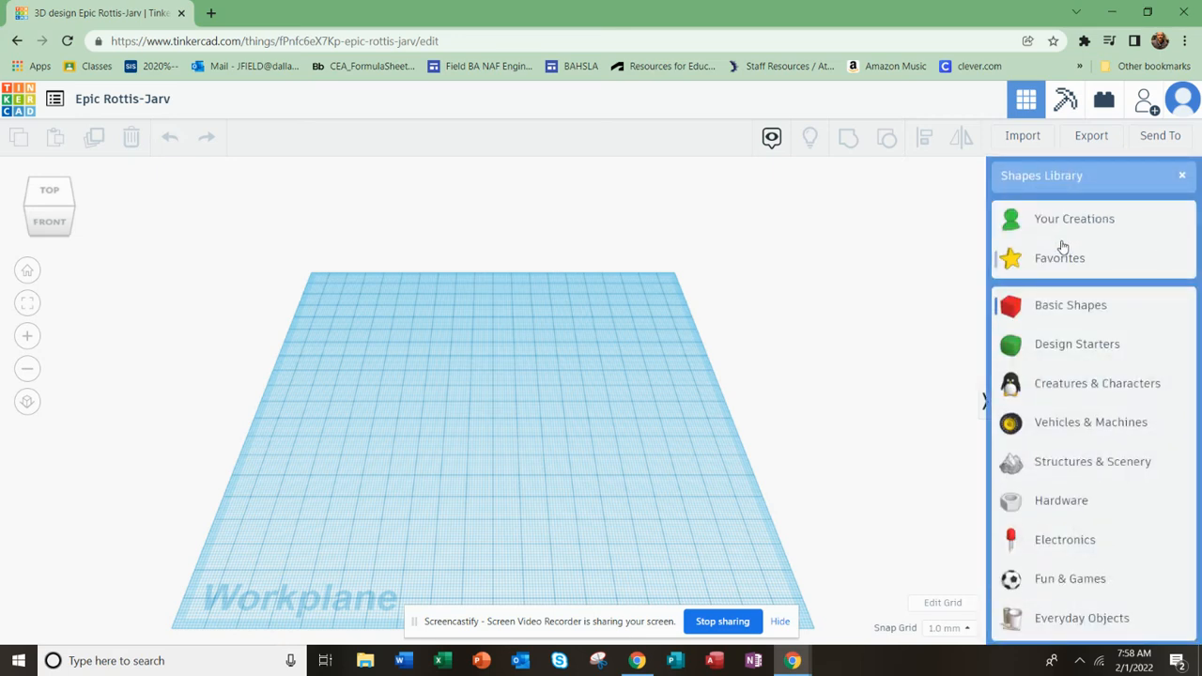
left_click(1065, 347)
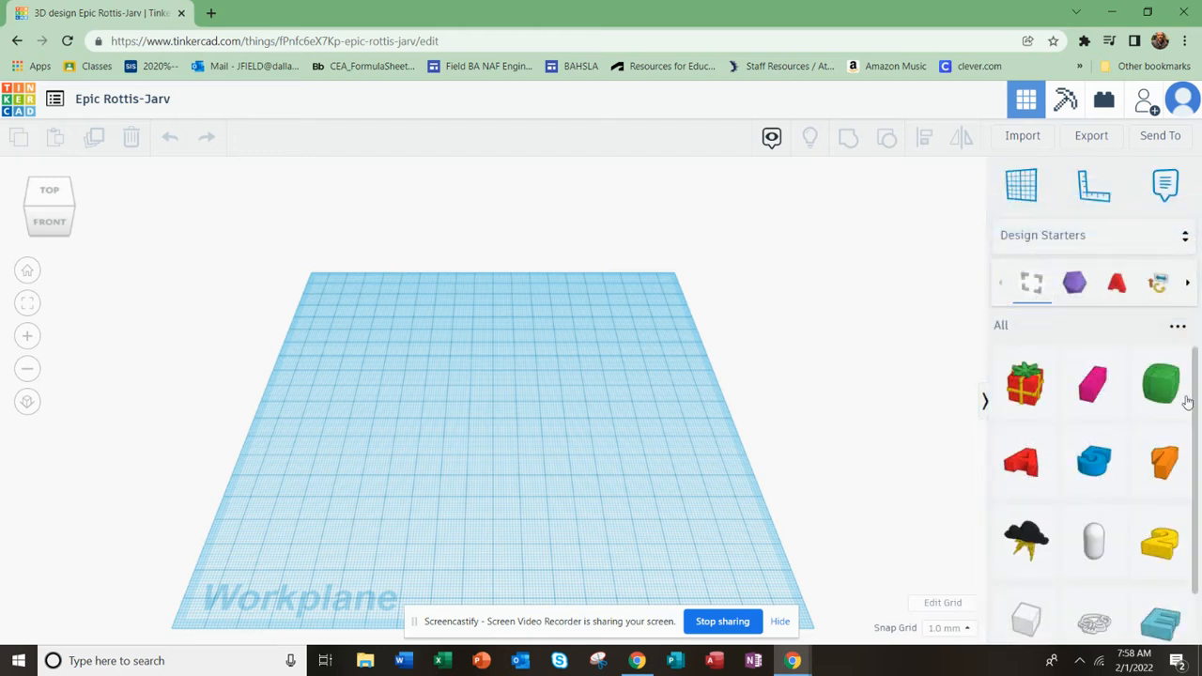
scroll(1087, 575, "down", 2)
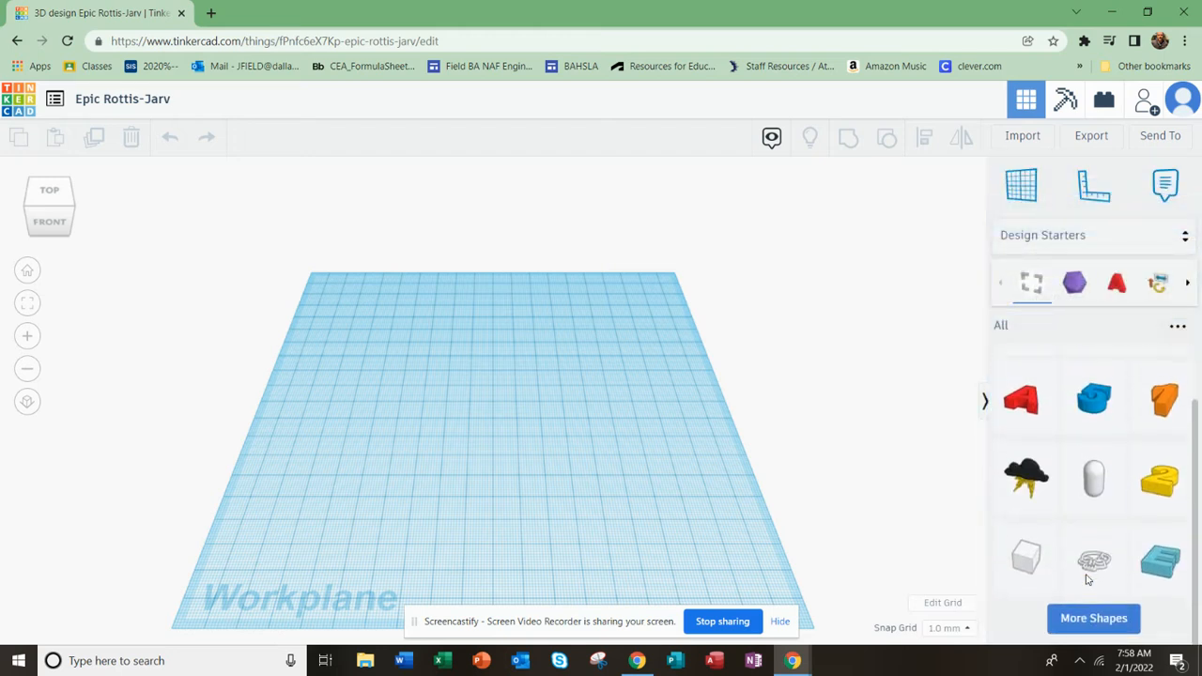
scroll(1090, 564, "up", 2)
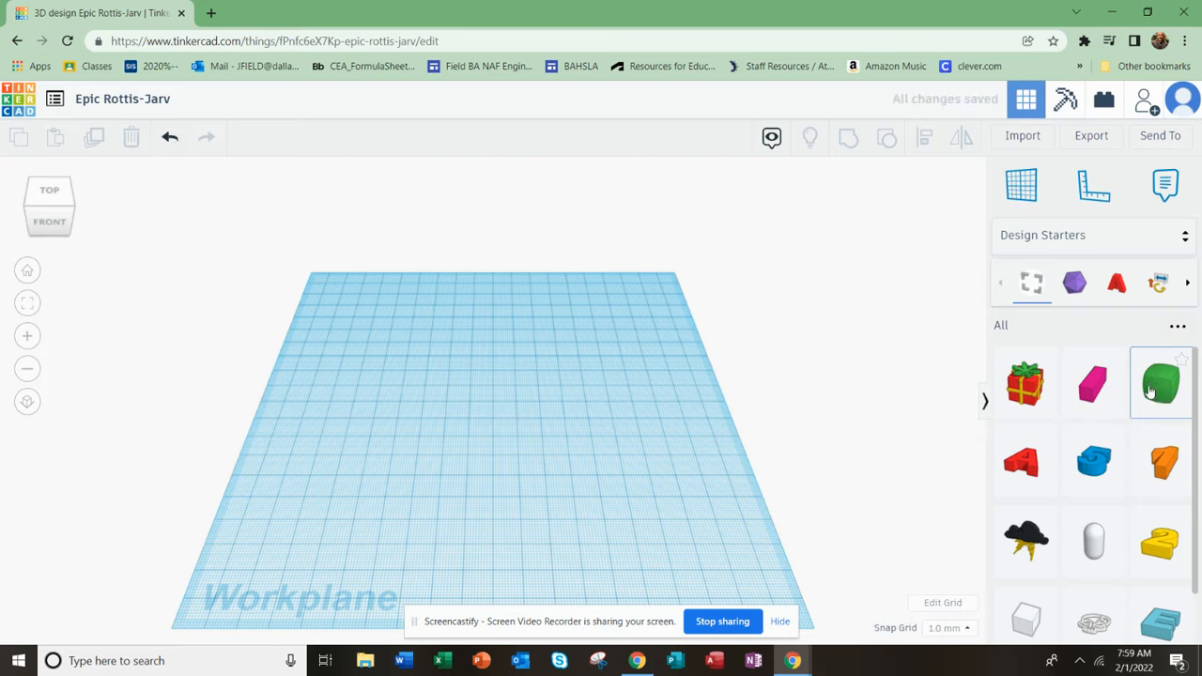
left_click(1160, 388)
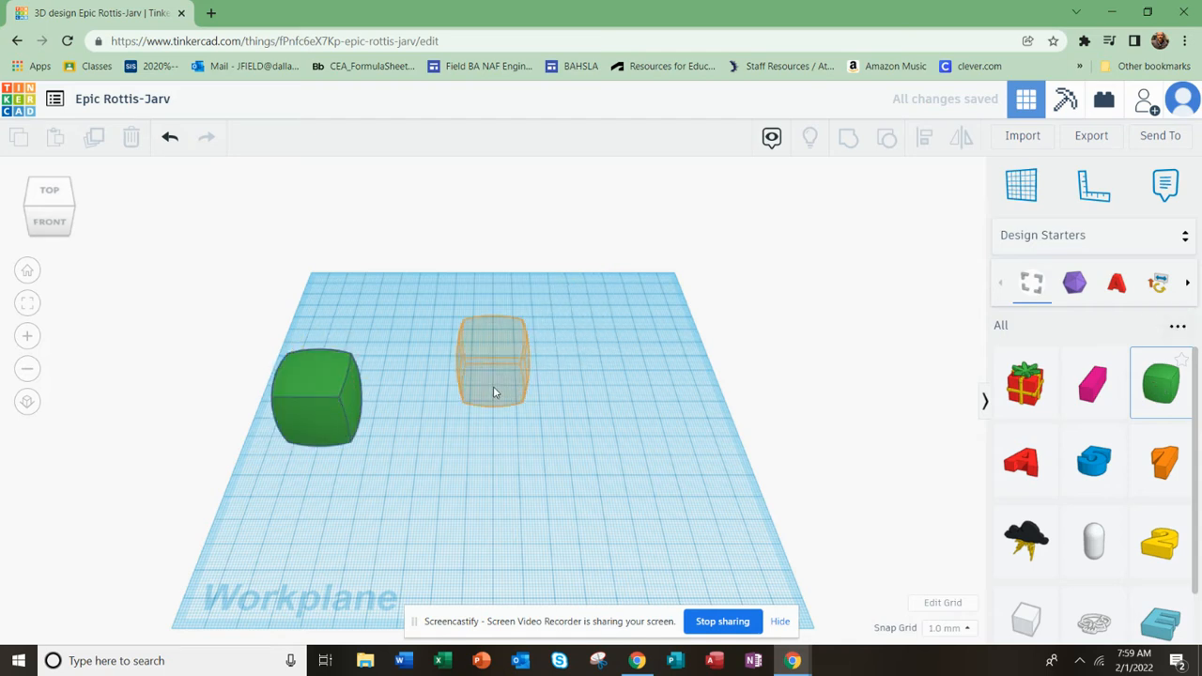
key("Escape")
left_click_drag(331, 400, 535, 397)
Make the green rounded box slightly taller and resize its base to about 25 mm by 29 mm
right_click_drag(504, 467, 400, 357)
scroll(517, 400, "up", 5)
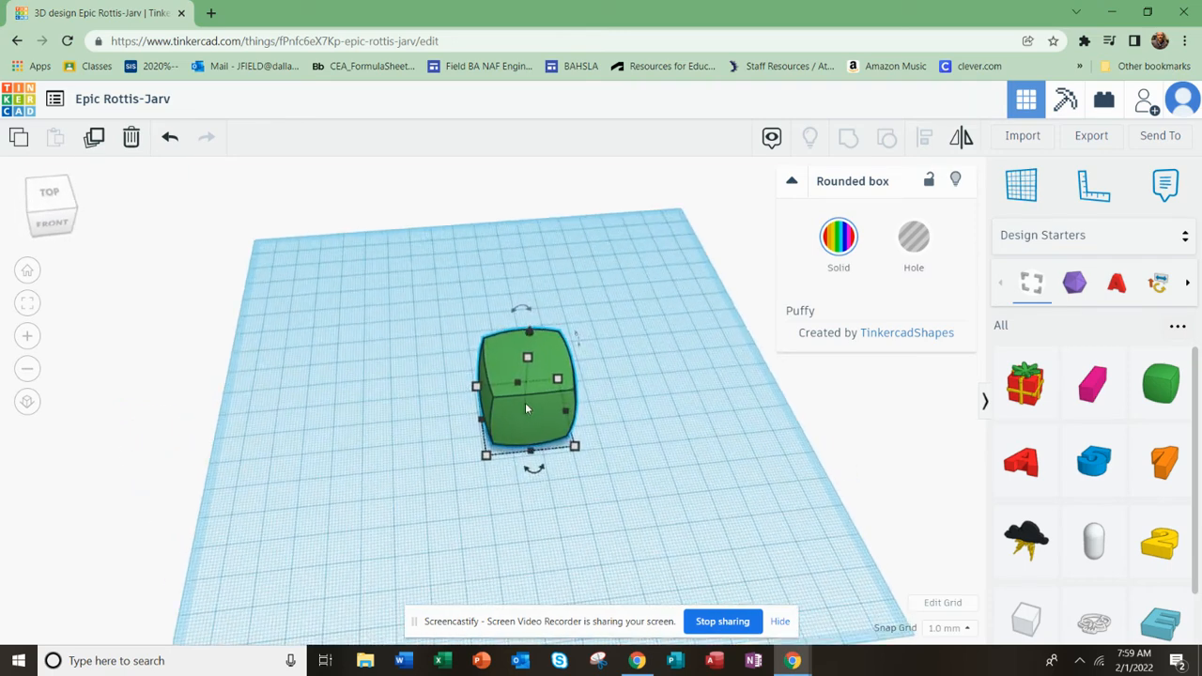
mouse_move(556, 289)
mouse_move(556, 290)
left_mouse_down()
mouse_move(560, 220)
mouse_move(557, 271)
left_mouse_up()
left_click_drag(638, 496, 607, 487)
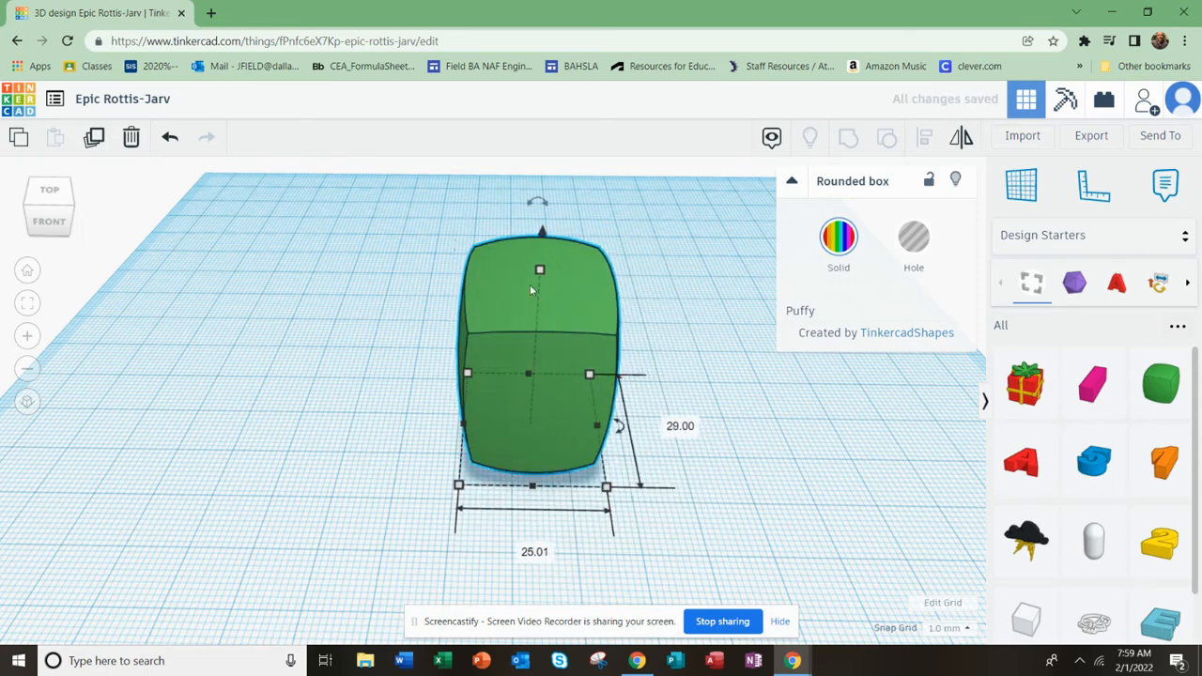
left_click_drag(541, 237, 541, 237)
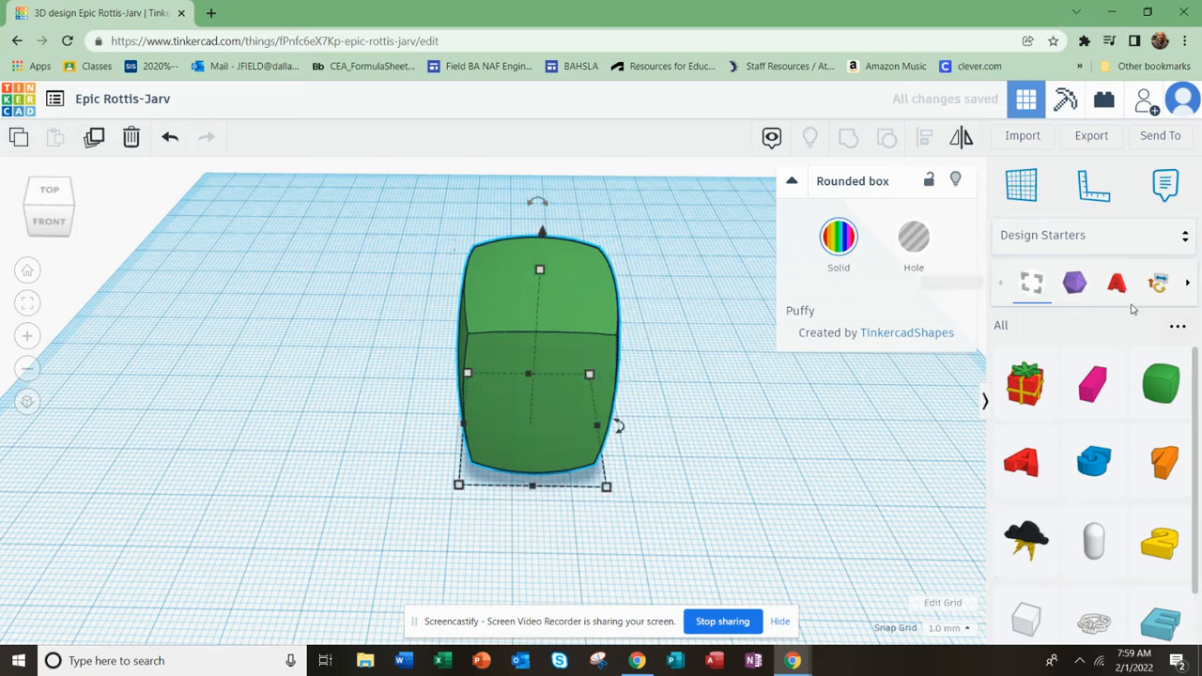
Examine the library's categories and the shapes available in Creatures & Characters
left_click(1071, 235)
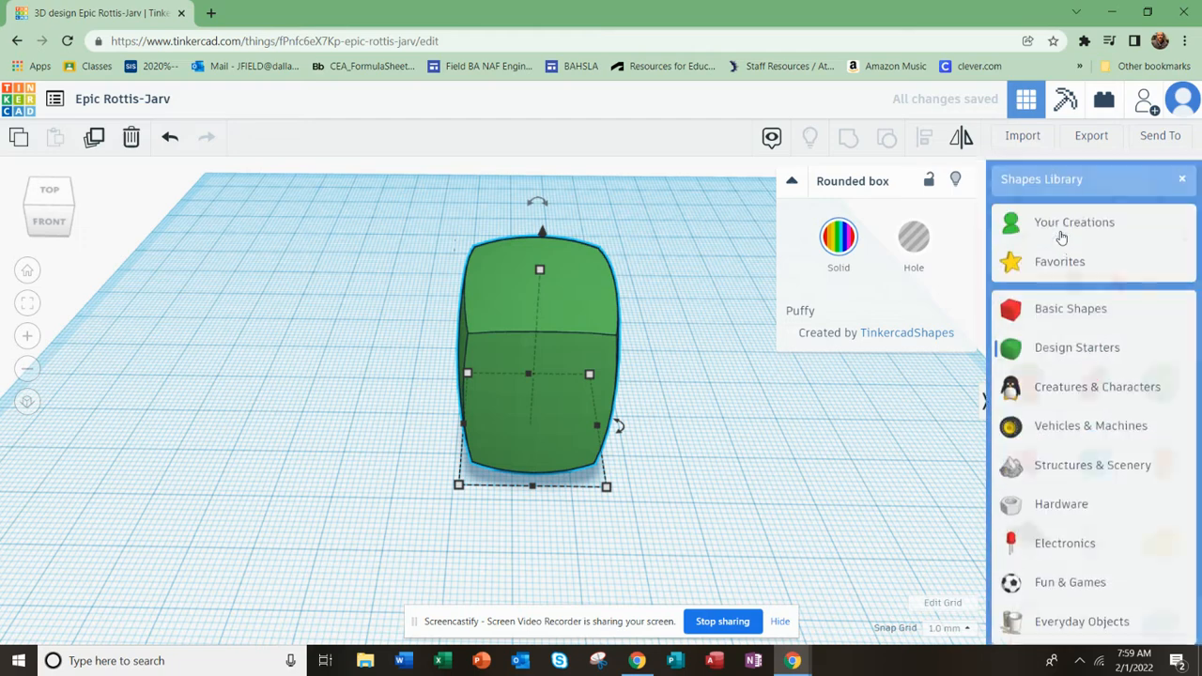
left_click(1050, 311)
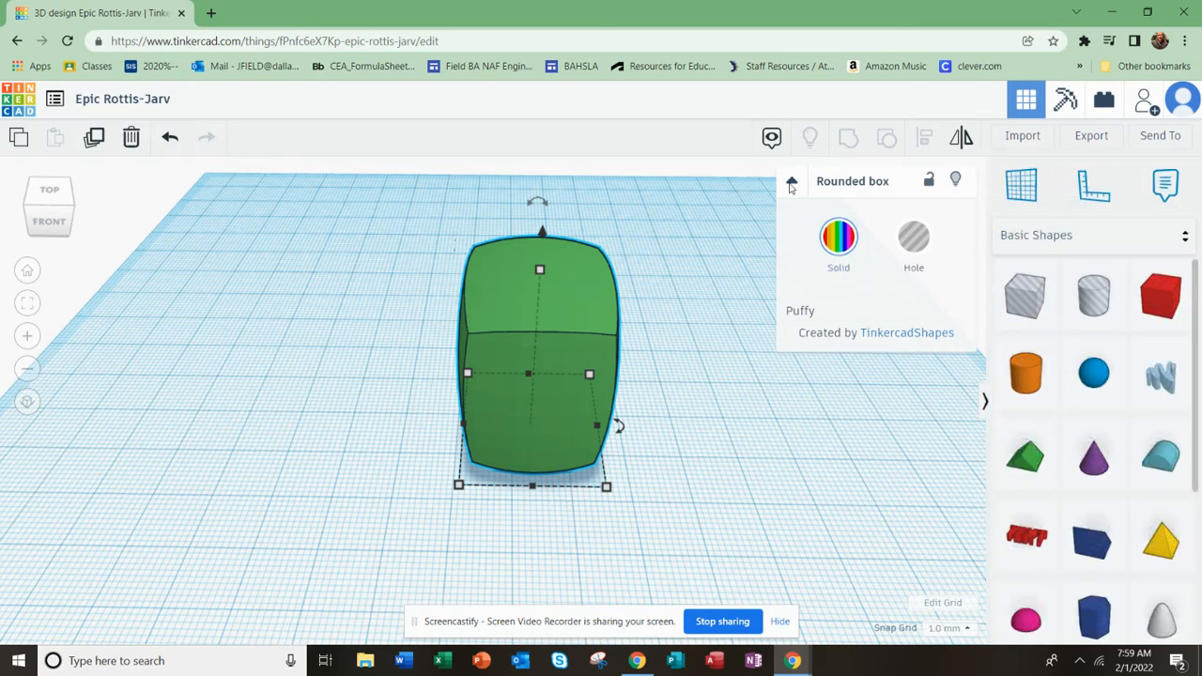
left_click(1094, 233)
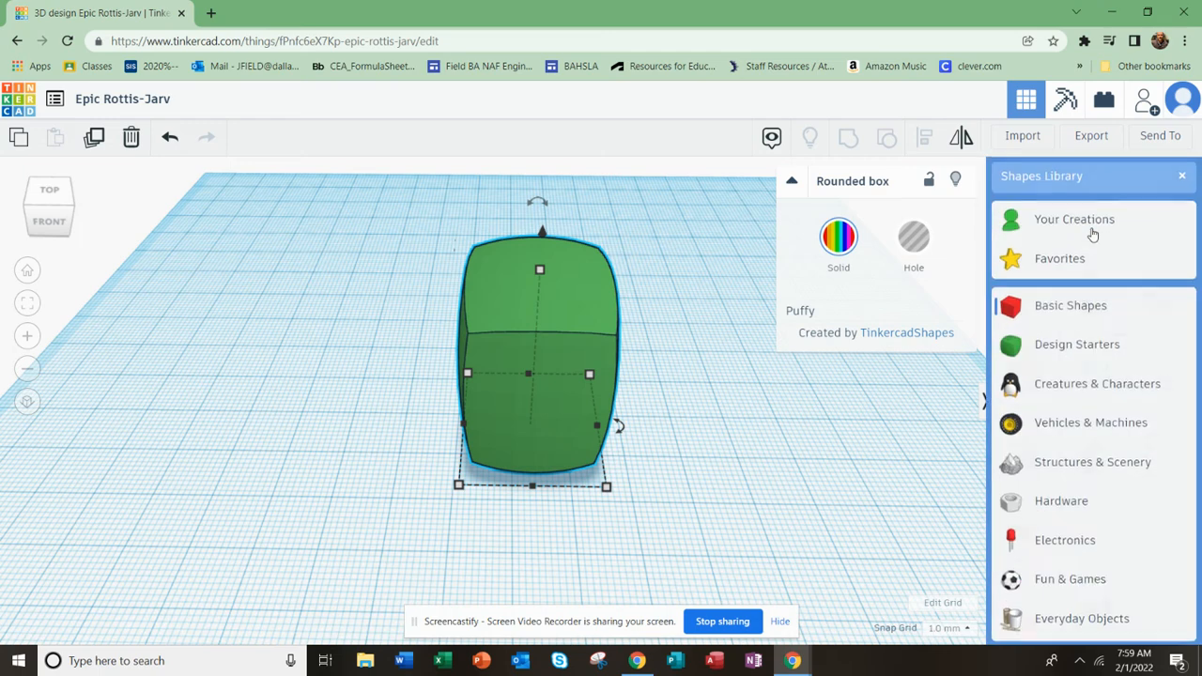
scroll(1083, 554, "down", 2)
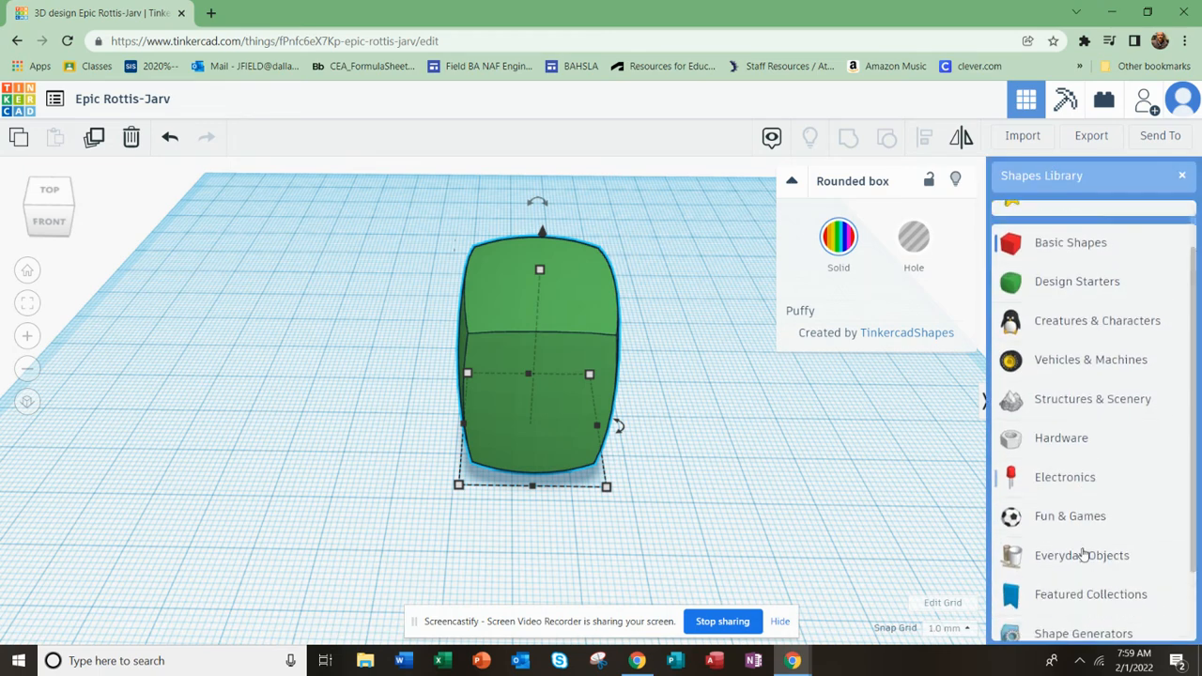
left_click(1063, 285)
scroll(1112, 526, "down", 5)
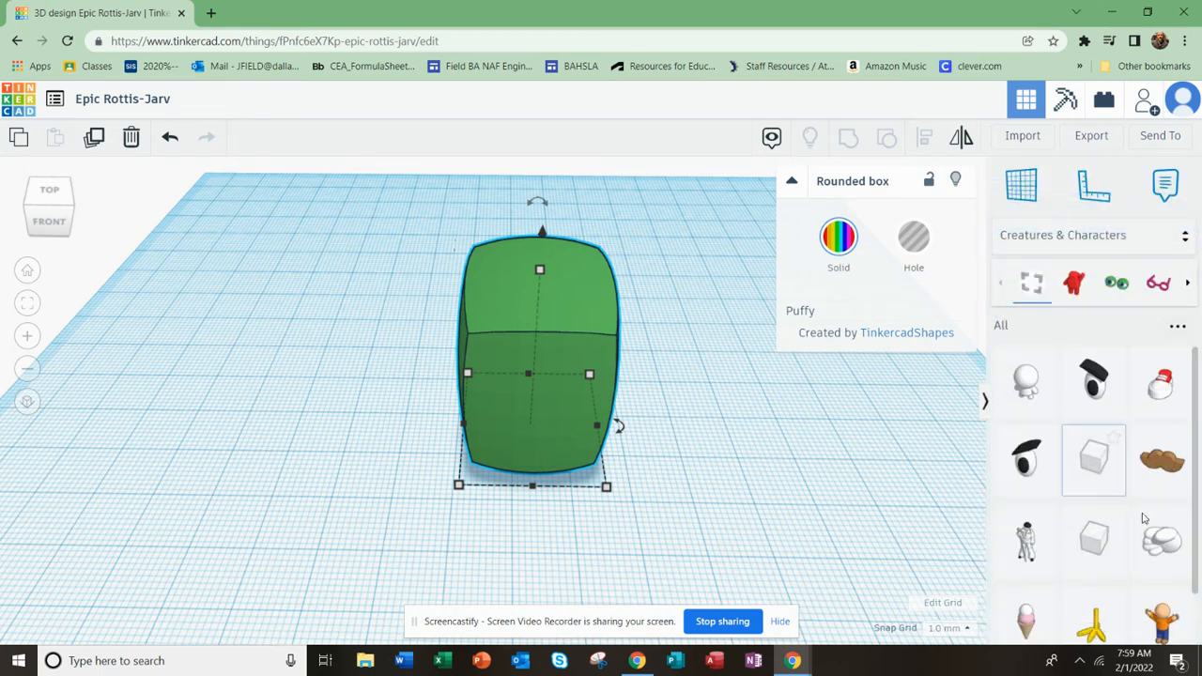
scroll(1111, 526, "up", 3)
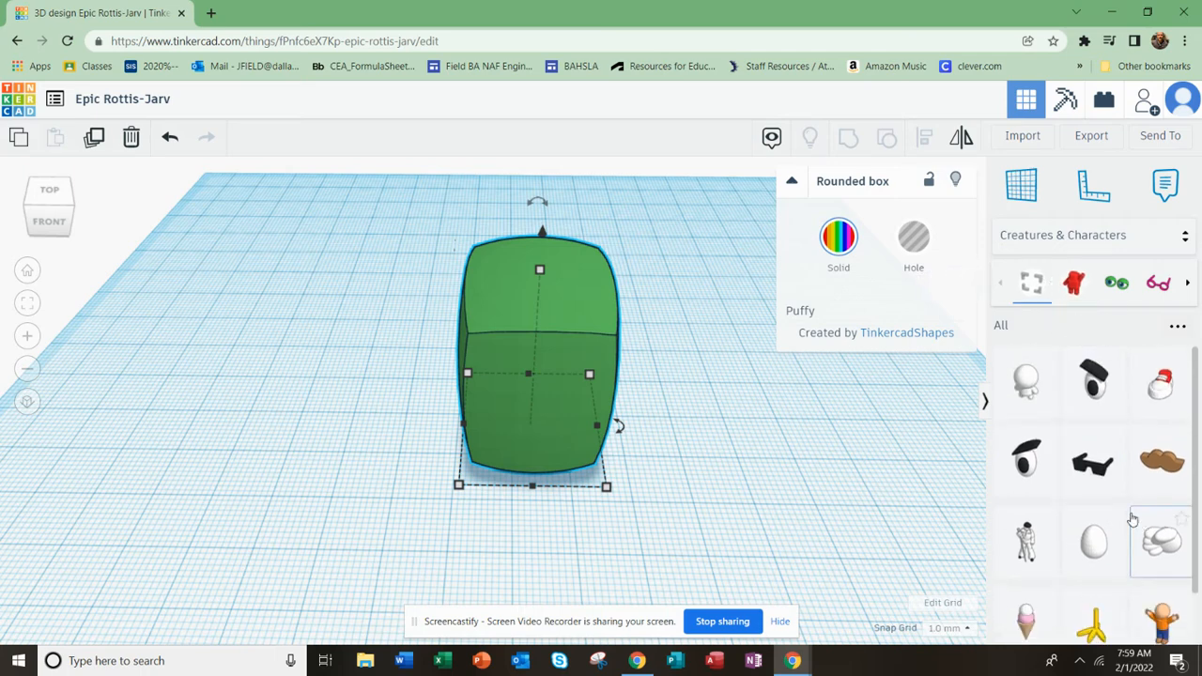
scroll(1132, 520, "down", 2)
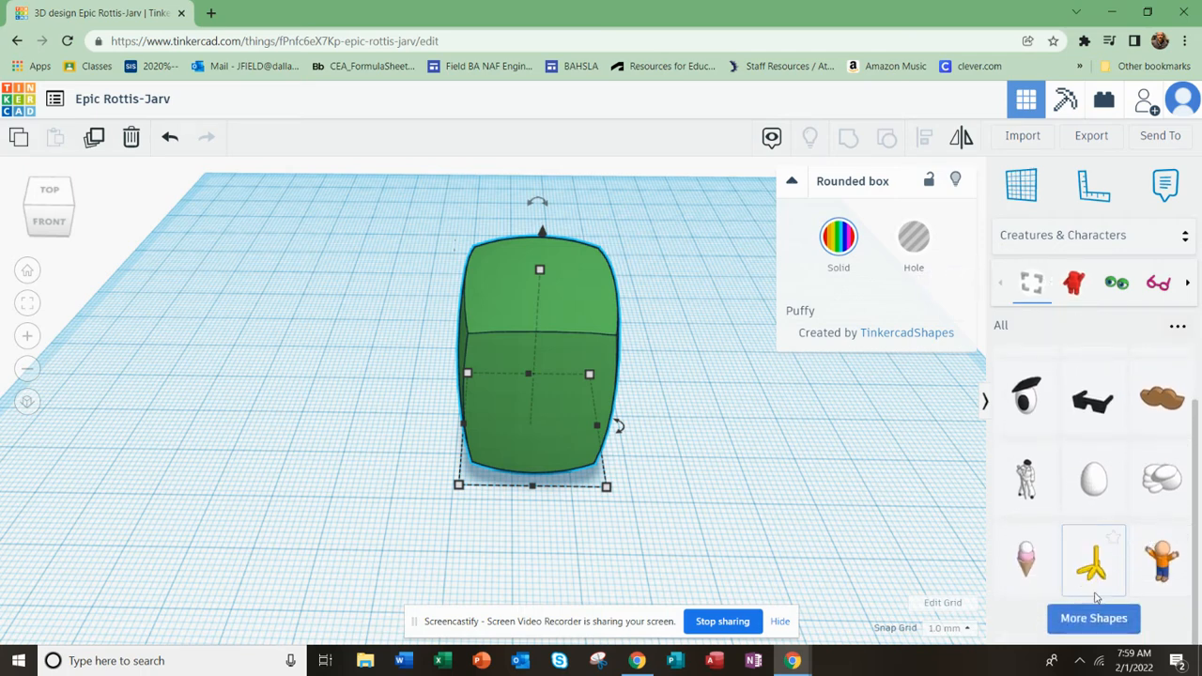
scroll(1096, 597, "up", 2)
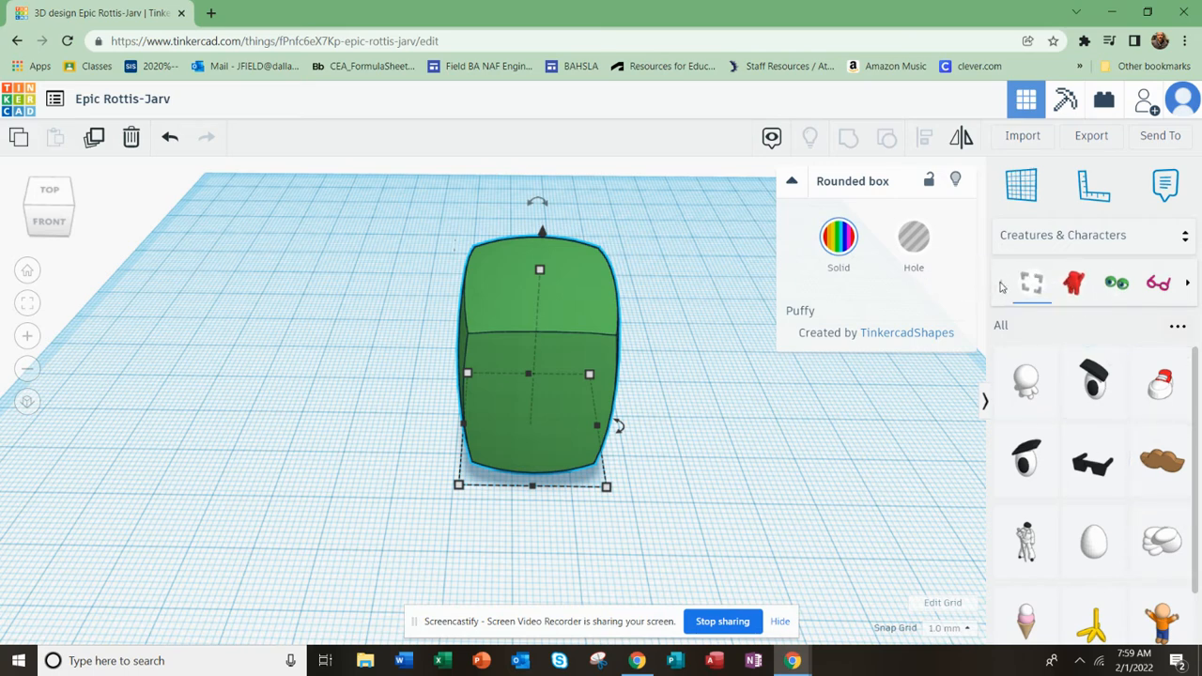
Switch the shape library back to Basic Shapes and look through the shapes further down
left_click(1053, 237)
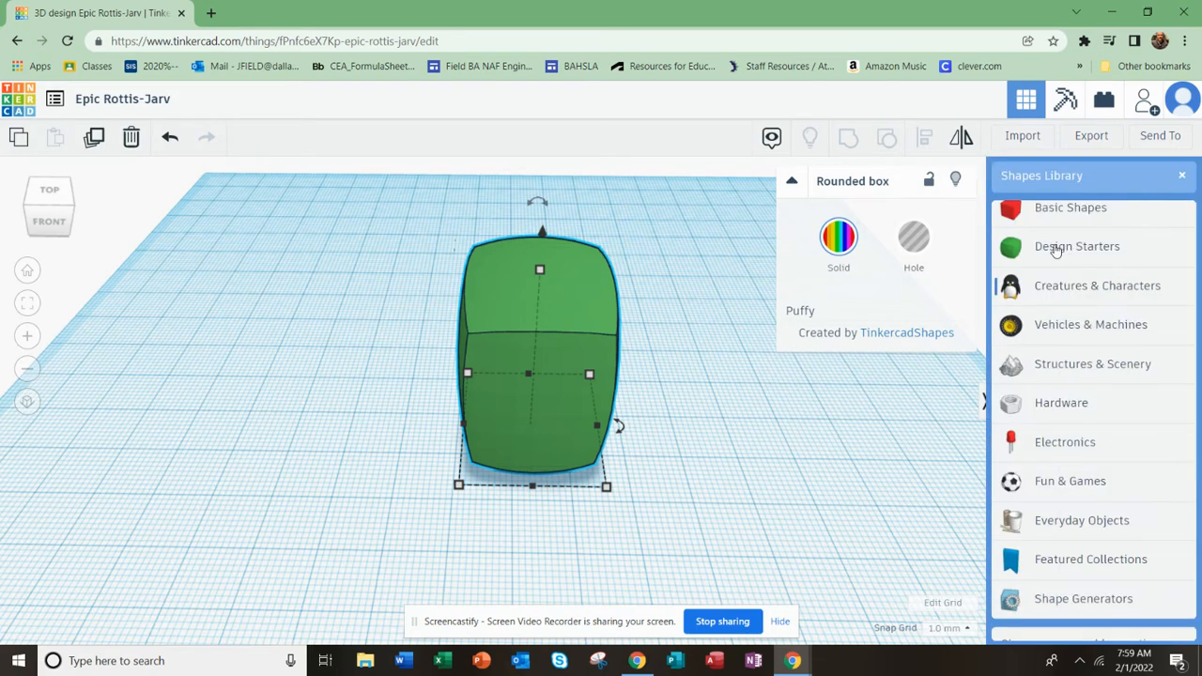
left_click(1055, 304)
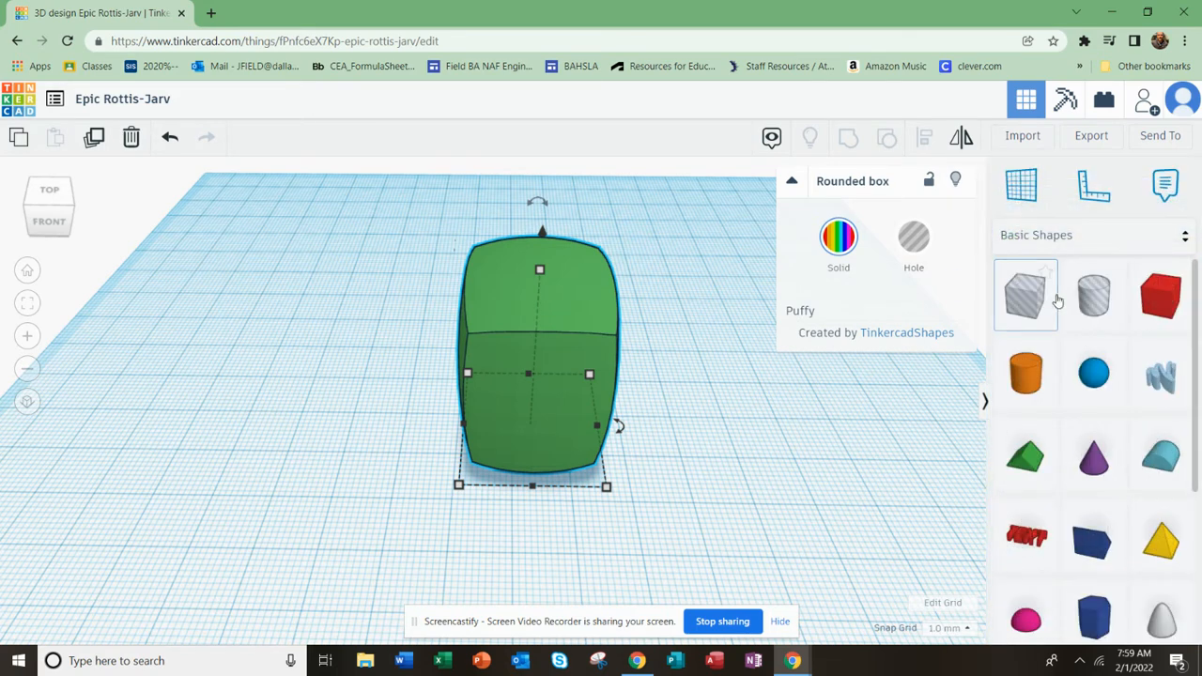
scroll(551, 485, "up", 2)
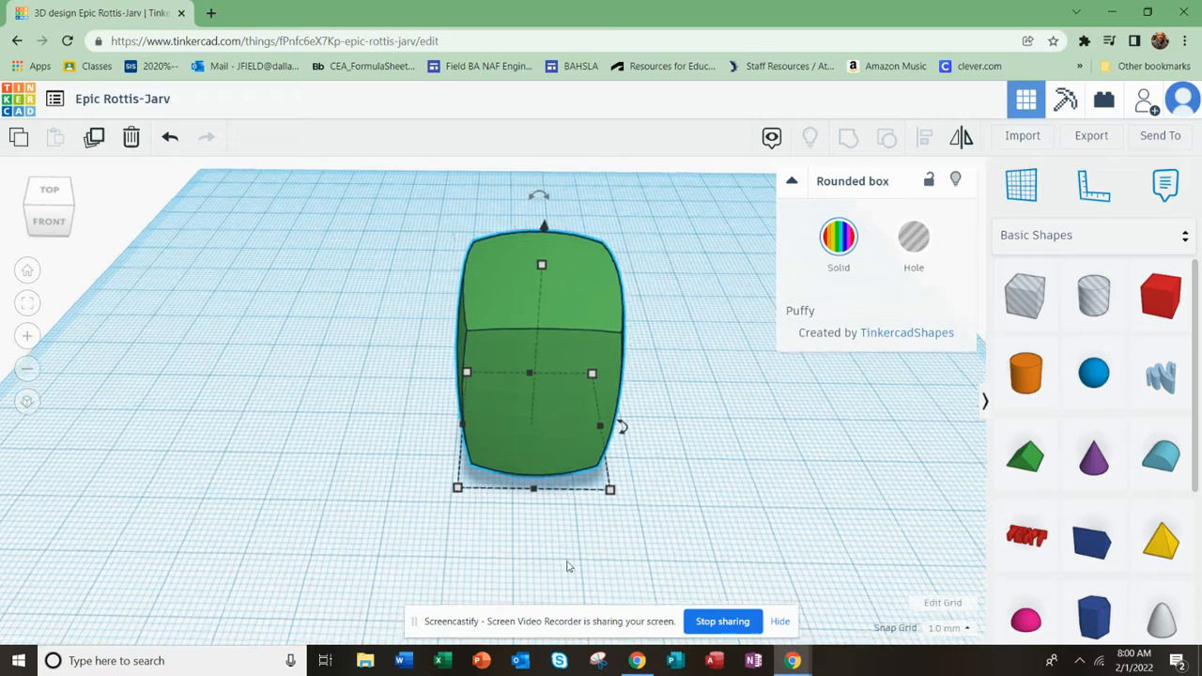
scroll(1165, 591, "down", 3)
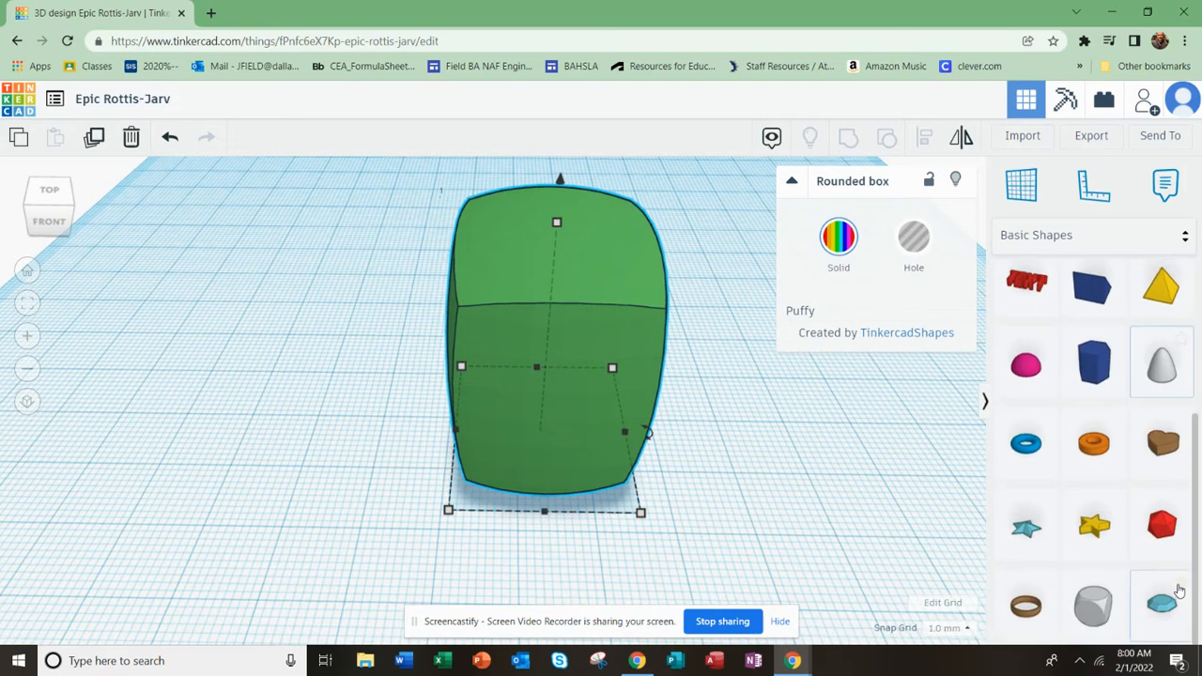
Place a paraboloid from Basic Shapes on the workplane beside the green rounded box
scroll(1170, 563, "up", 3)
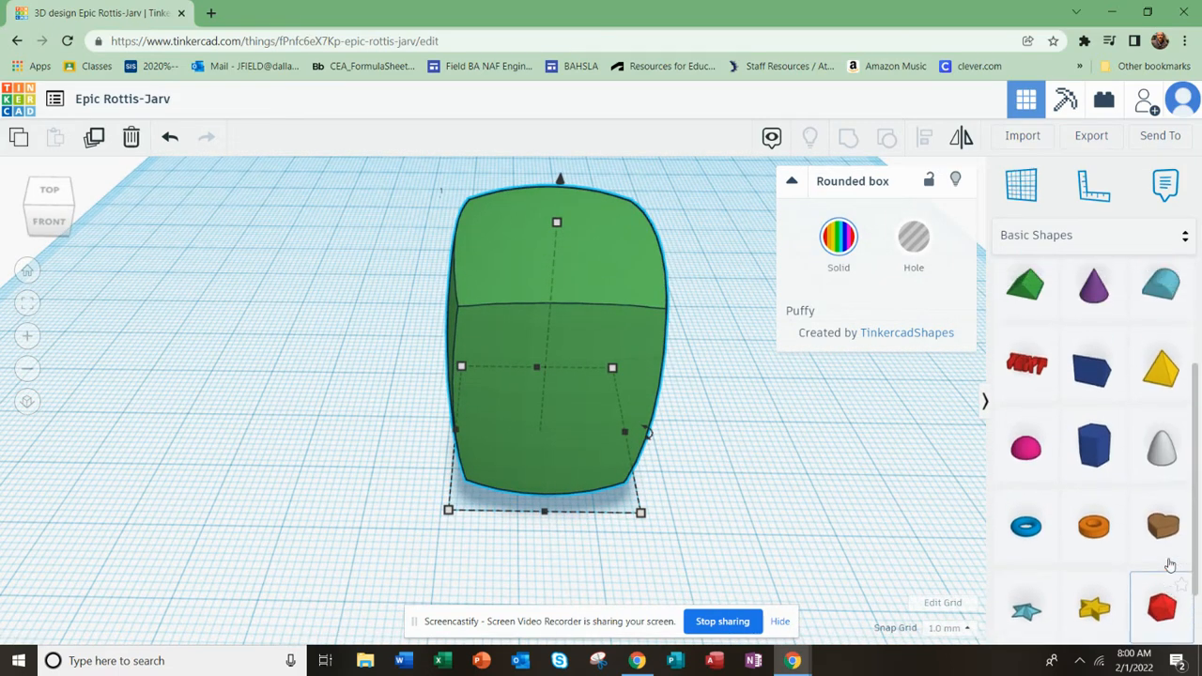
left_click_drag(1162, 562, 318, 399)
right_click_drag(565, 515, 560, 442)
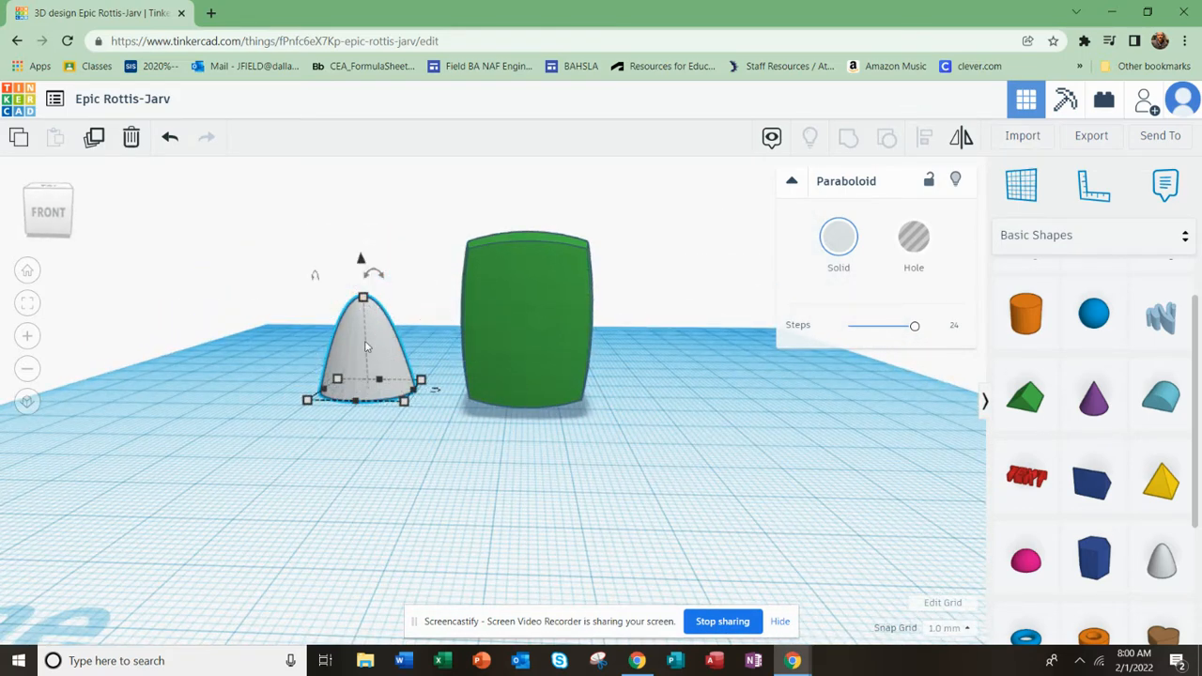
scroll(413, 355, "up", 3)
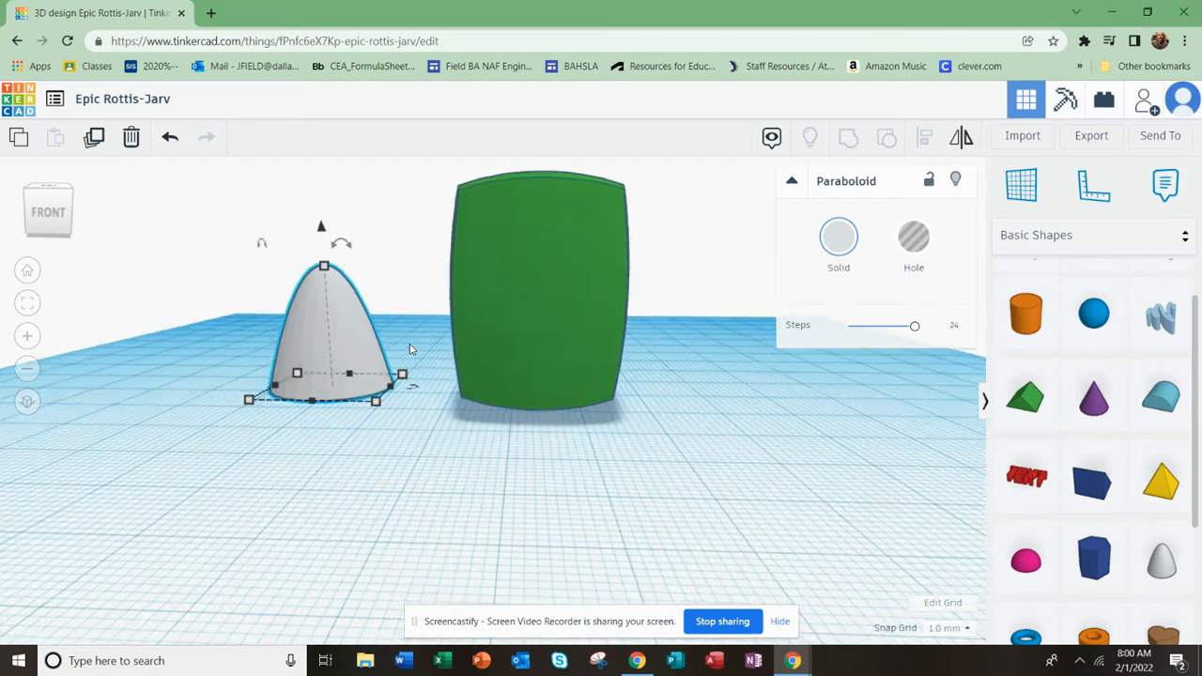
scroll(455, 361, "down", 2)
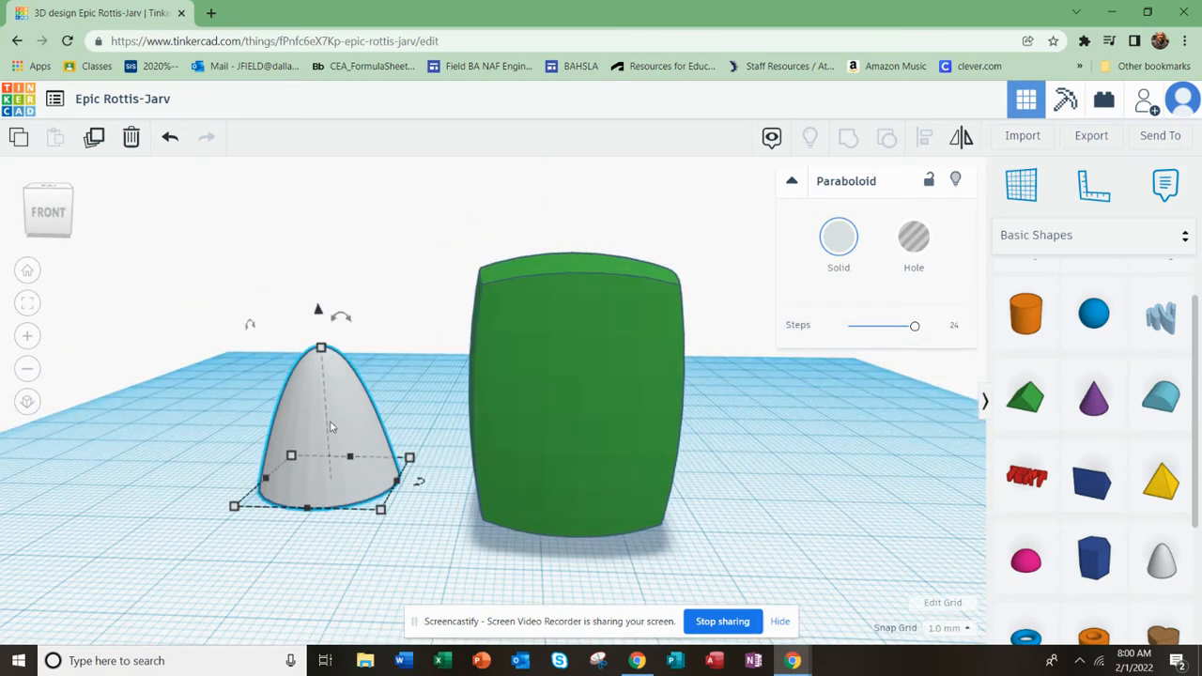
Move the paraboloid closer to the green box and raise it about 24 mm above the workplane
left_click_drag(330, 427, 405, 477)
left_click_drag(391, 326, 394, 160)
scroll(460, 438, "down", 2)
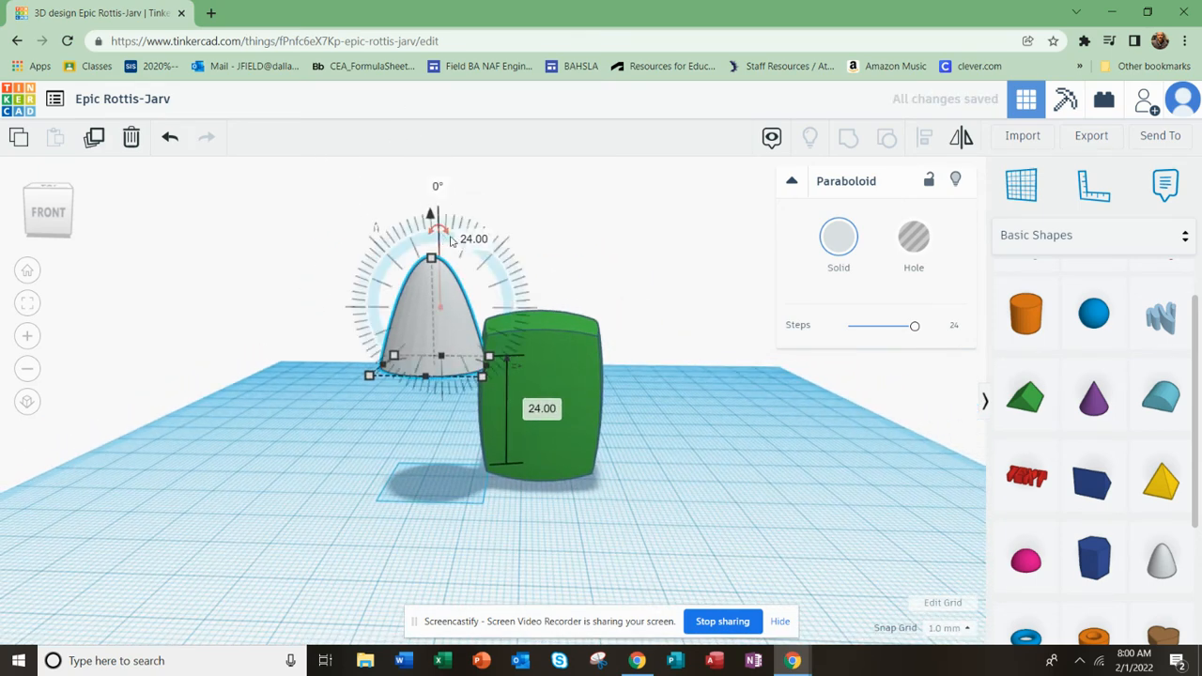
Rotate the paraboloid onto its side with its tip pointing away from the box, and move it over the box's top
left_click_drag(441, 238, 525, 317)
left_click_drag(393, 319, 543, 295)
scroll(544, 294, "down", 2)
right_click_drag(543, 328, 521, 488)
left_click_drag(591, 282, 566, 468)
right_click_drag(561, 508, 535, 319)
scroll(534, 319, "up", 3)
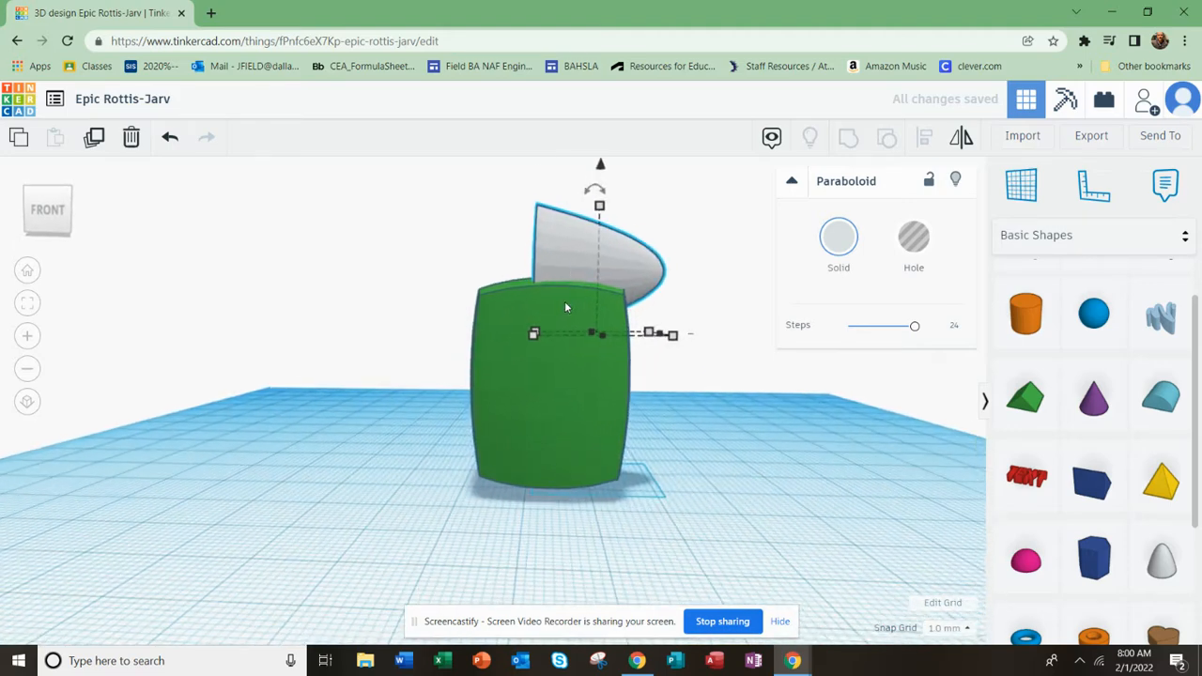
Raise the paraboloid to about 26 mm above the workplane and adjust its position on top of the green box
scroll(603, 306, "down", 2)
left_click_drag(573, 219, 574, 216)
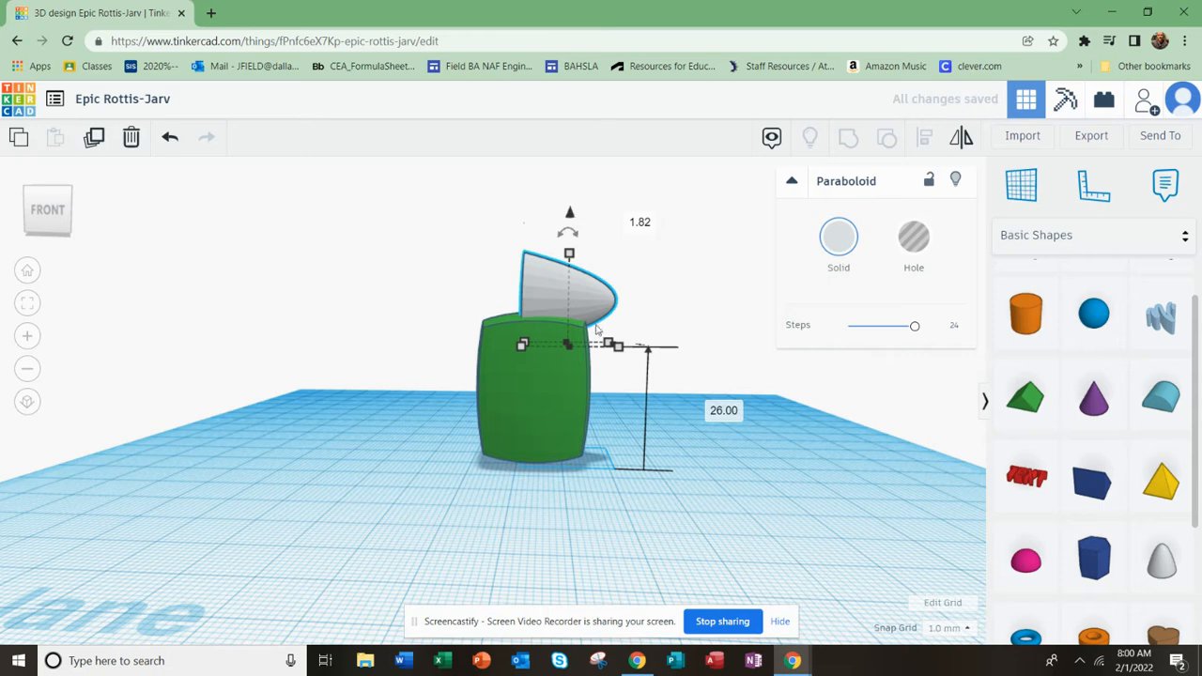
left_click_drag(554, 307, 571, 303)
scroll(537, 356, "down", 2)
right_click_drag(537, 356, 542, 416)
left_click_drag(556, 391, 543, 456)
right_click_drag(552, 511, 542, 406)
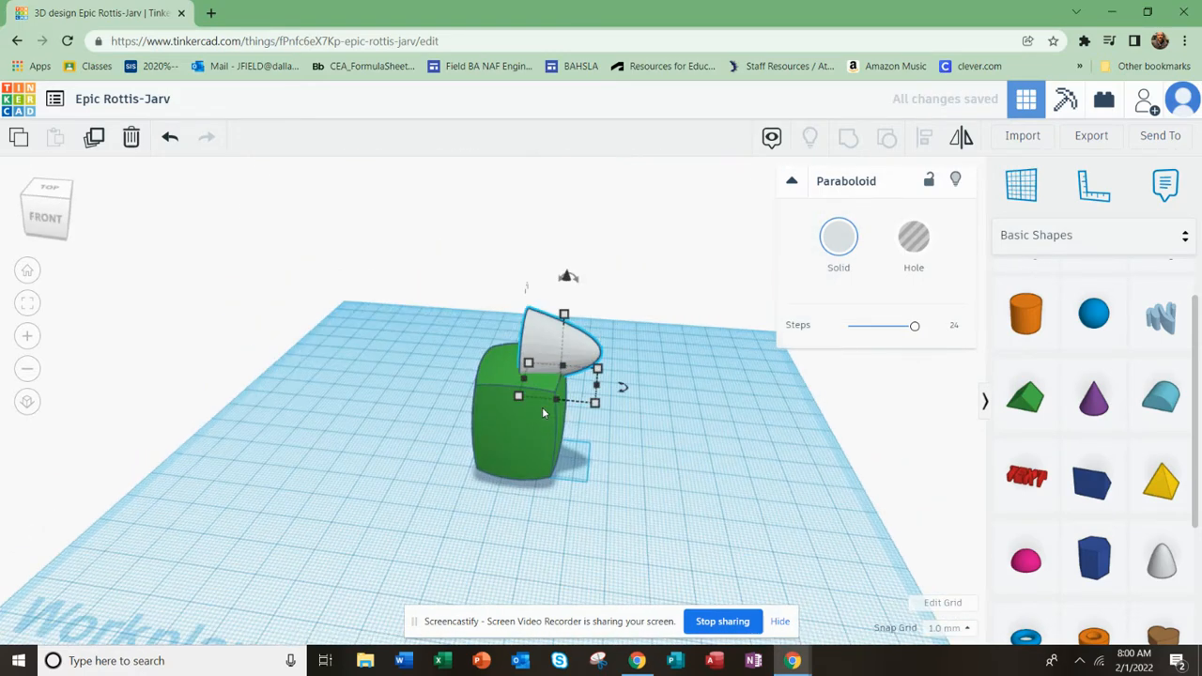
Add a cone near the paraboloid's tip, raised about 37 mm, with its base shrunk to about 14 mm by 15 mm
scroll(1150, 545, "down", 4)
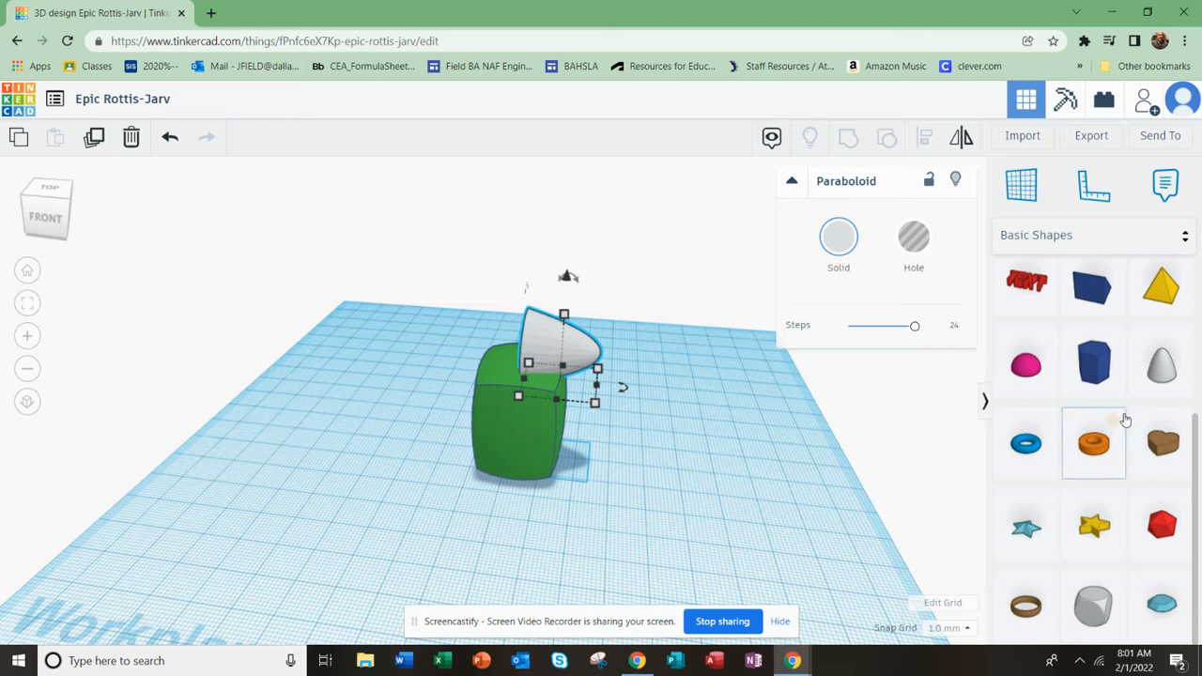
scroll(1160, 605, "up", 5)
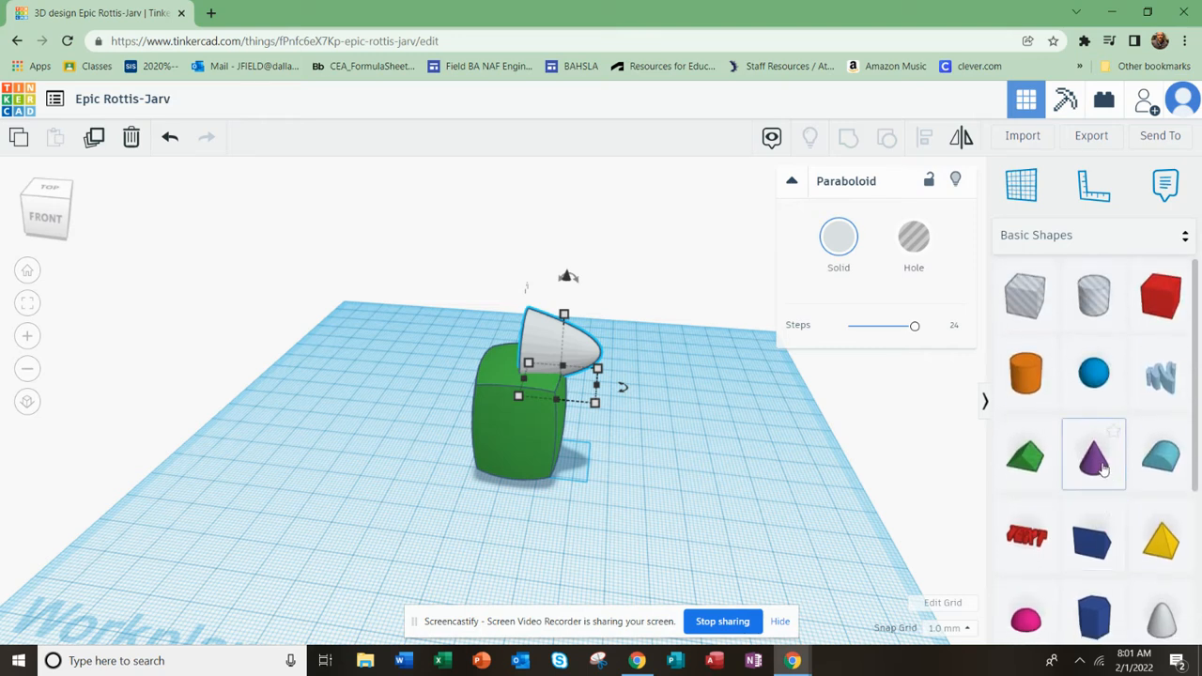
left_click(1104, 470)
left_click_drag(1102, 469, 605, 464)
left_click_drag(611, 374, 626, 237)
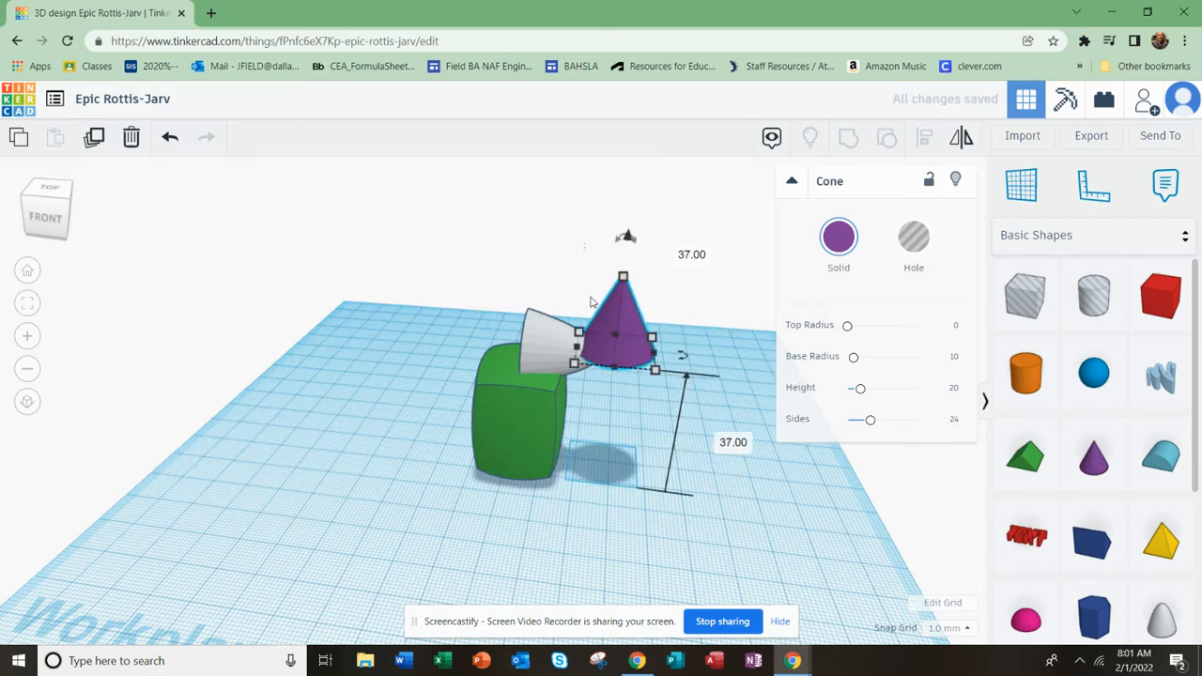
left_click_drag(655, 374, 630, 362)
scroll(631, 305, "up", 5)
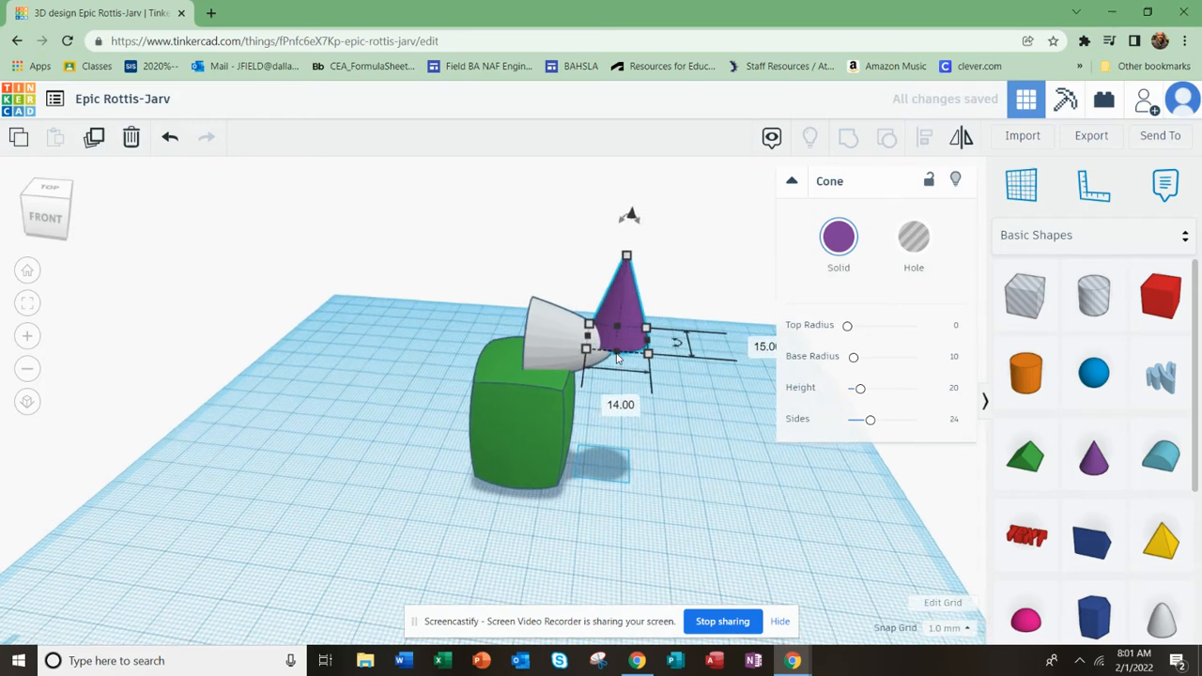
Move the purple cone clear of the paraboloid and shorten the paraboloid along its length
left_click(596, 323)
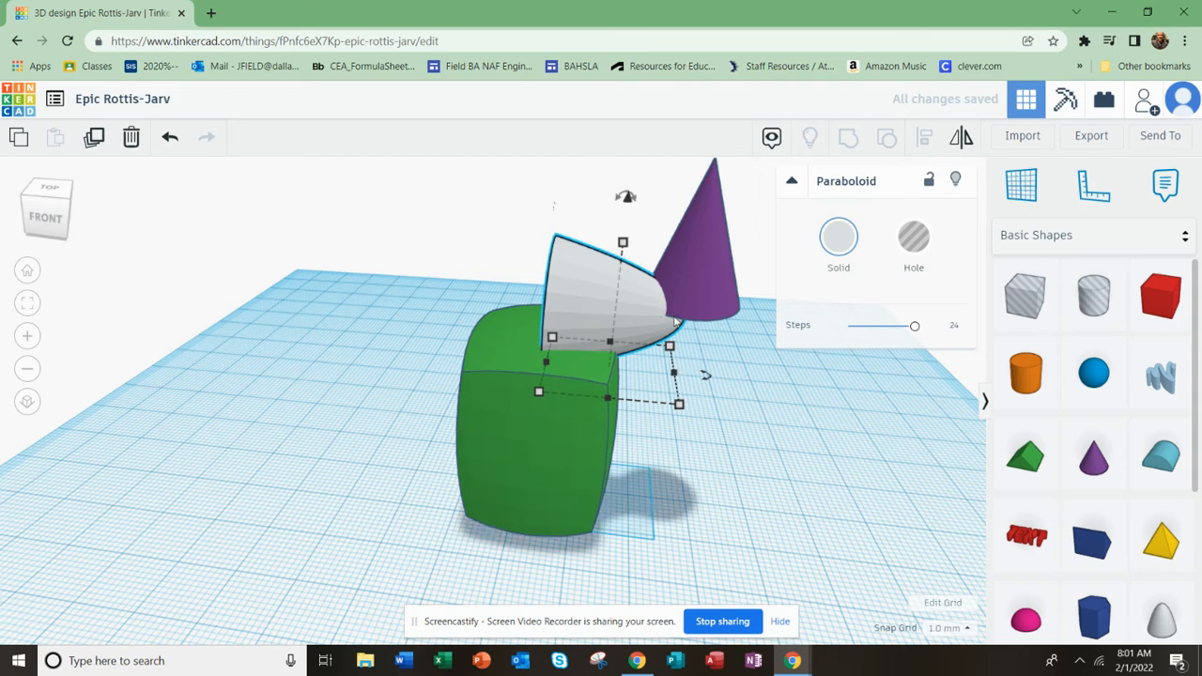
left_click_drag(708, 288, 722, 273)
left_click(632, 329)
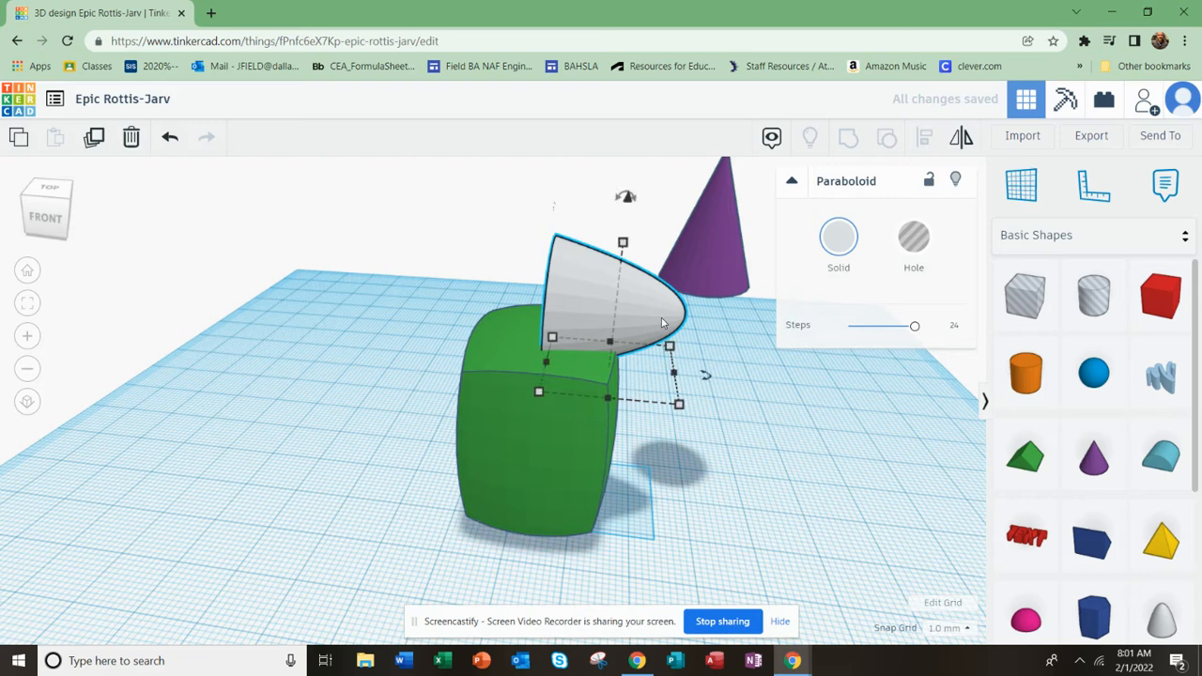
left_click_drag(673, 374, 648, 371)
Rotate the purple cone 100° so that its tip points away from the paraboloid
left_click(654, 289)
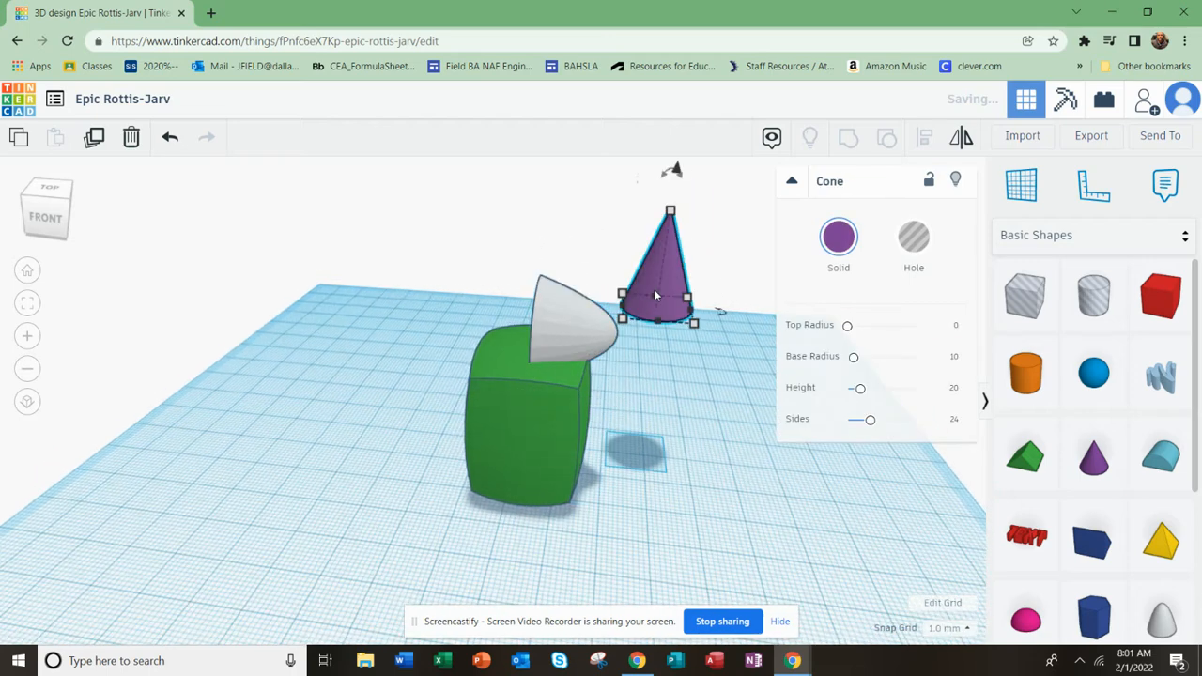
left_click_drag(663, 176, 742, 274)
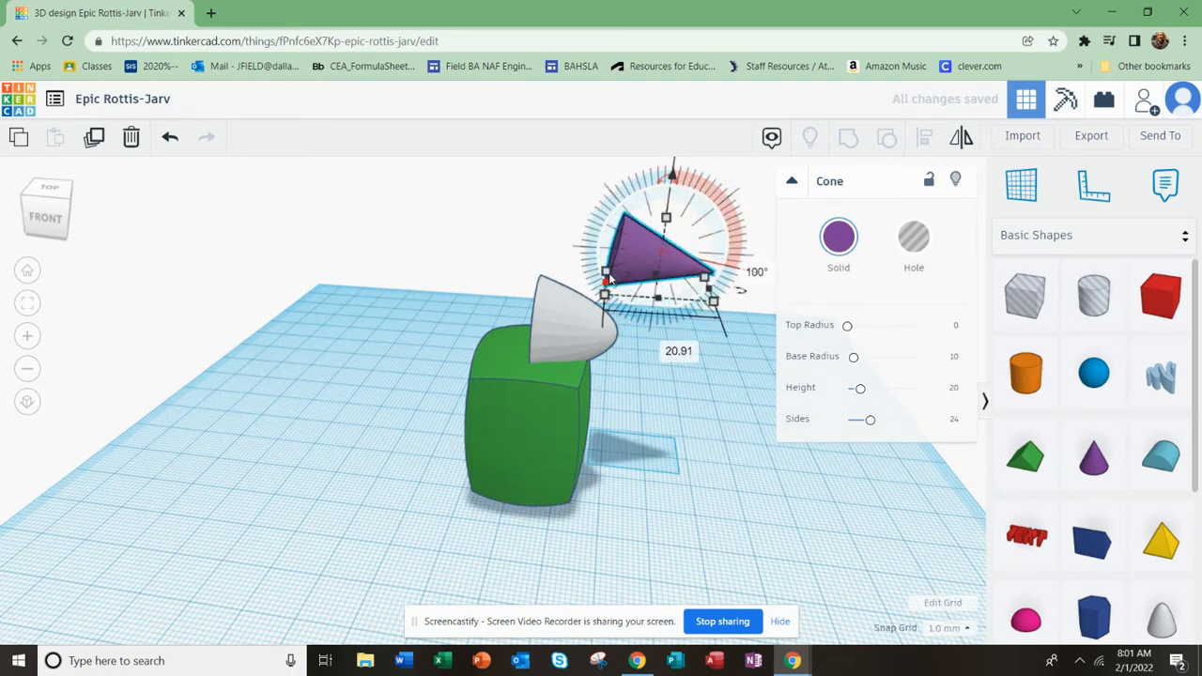
right_click_drag(612, 394, 557, 390)
left_click_drag(557, 390, 487, 422)
right_click_drag(488, 422, 545, 365)
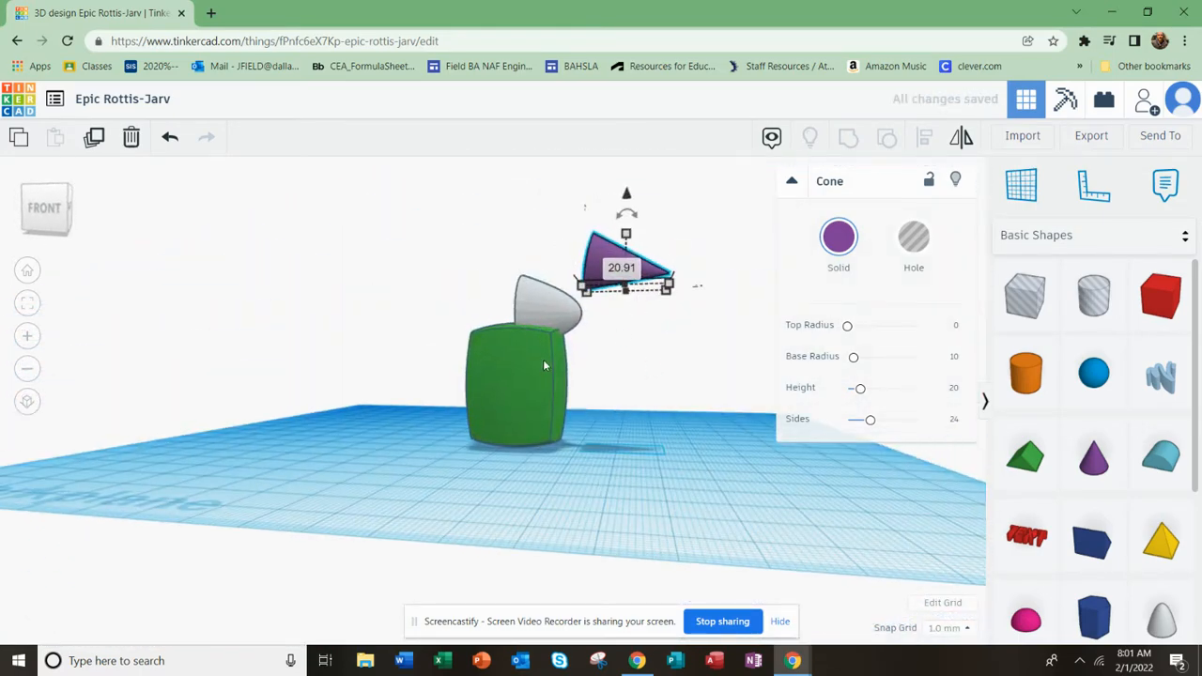
scroll(555, 269, "up", 3)
right_click_drag(565, 270, 587, 348)
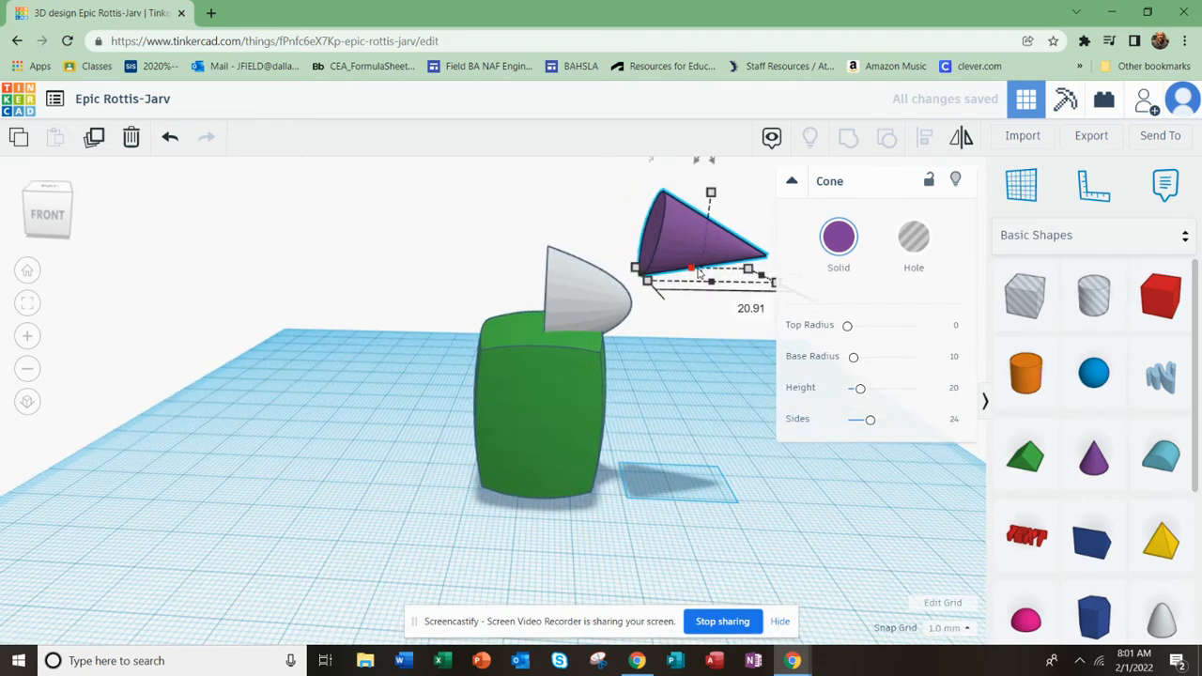
Move the cone against the paraboloid's tip and line it up as a beak
left_click_drag(699, 261, 654, 257)
right_click_drag(599, 338, 609, 212)
left_click_drag(607, 212, 612, 273)
right_click_drag(540, 295, 460, 376)
left_click_drag(569, 476, 559, 450)
scroll(490, 356, "up", 3)
left_click_drag(577, 417, 573, 405)
right_click_drag(573, 406, 611, 394)
scroll(480, 281, "up", 3)
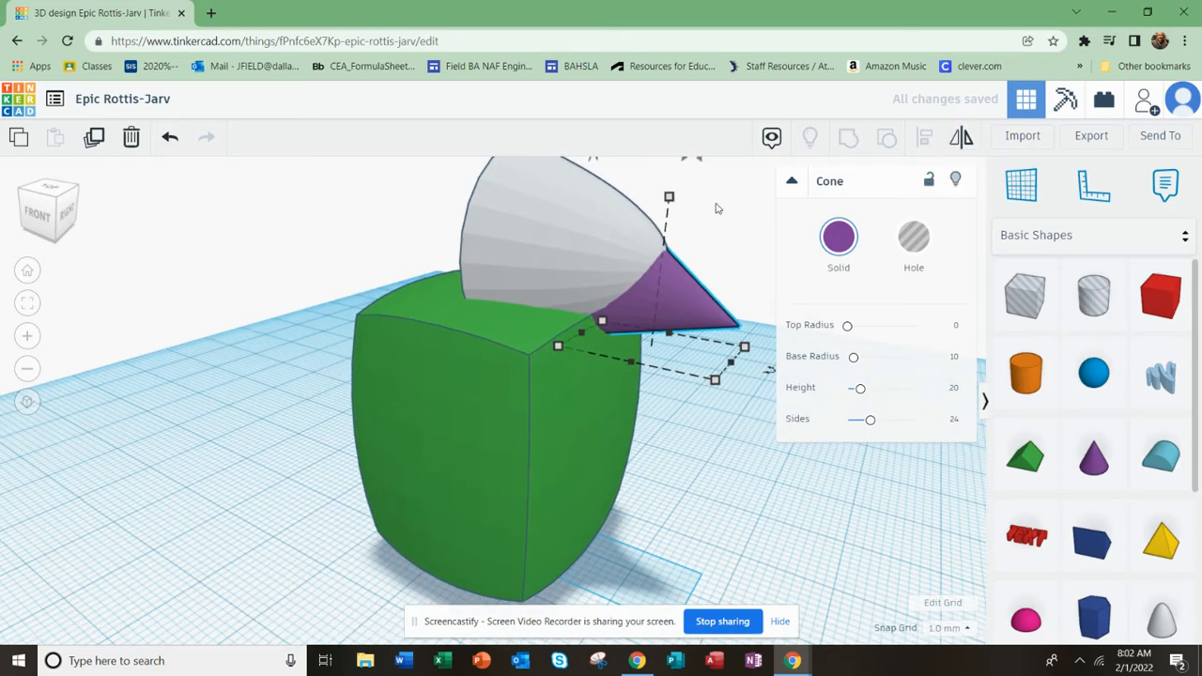
left_click(749, 228)
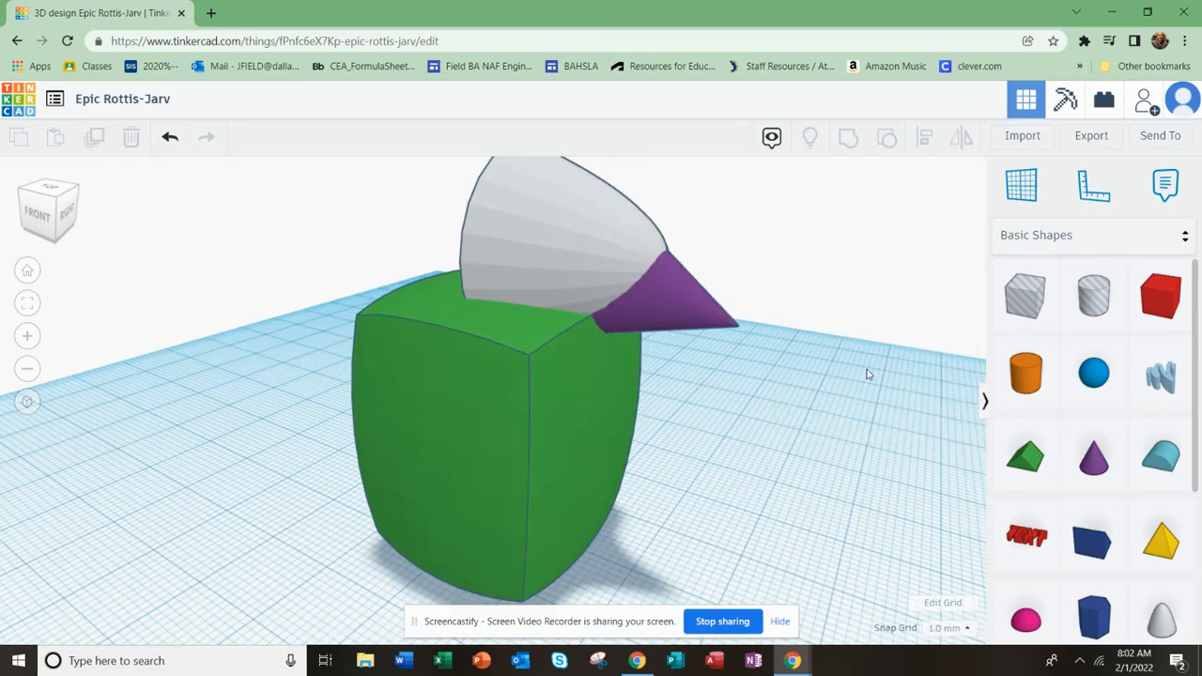
scroll(759, 492, "down", 3)
scroll(516, 215, "up", 5)
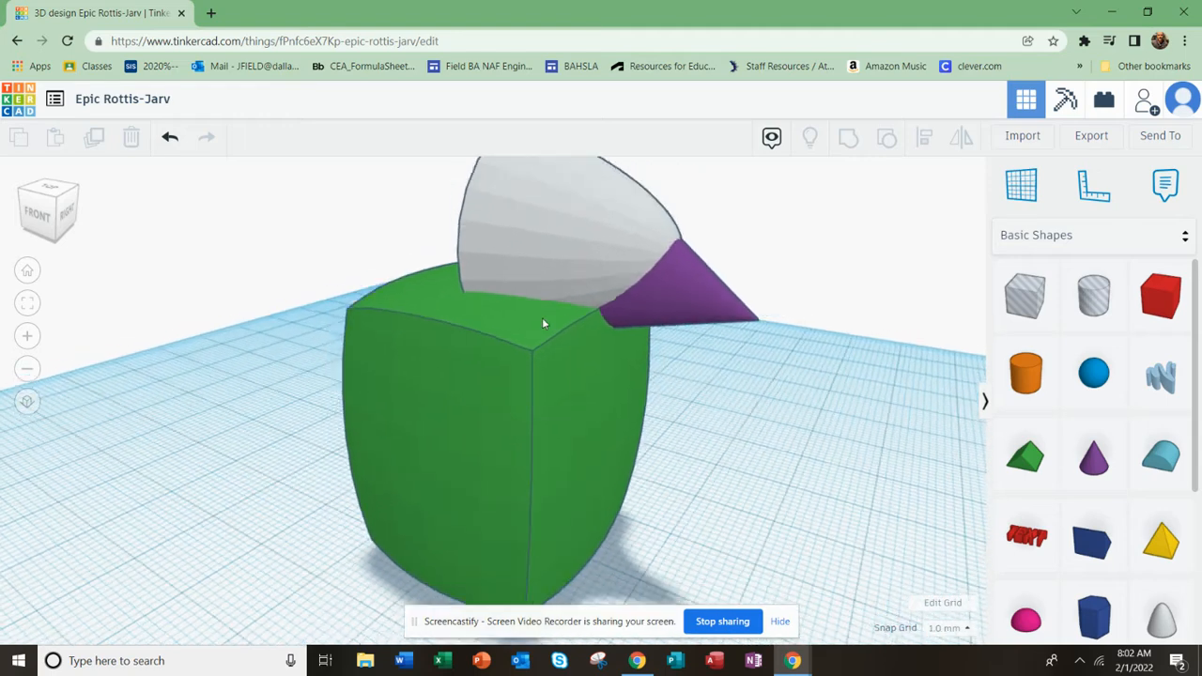
scroll(542, 323, "down", 2)
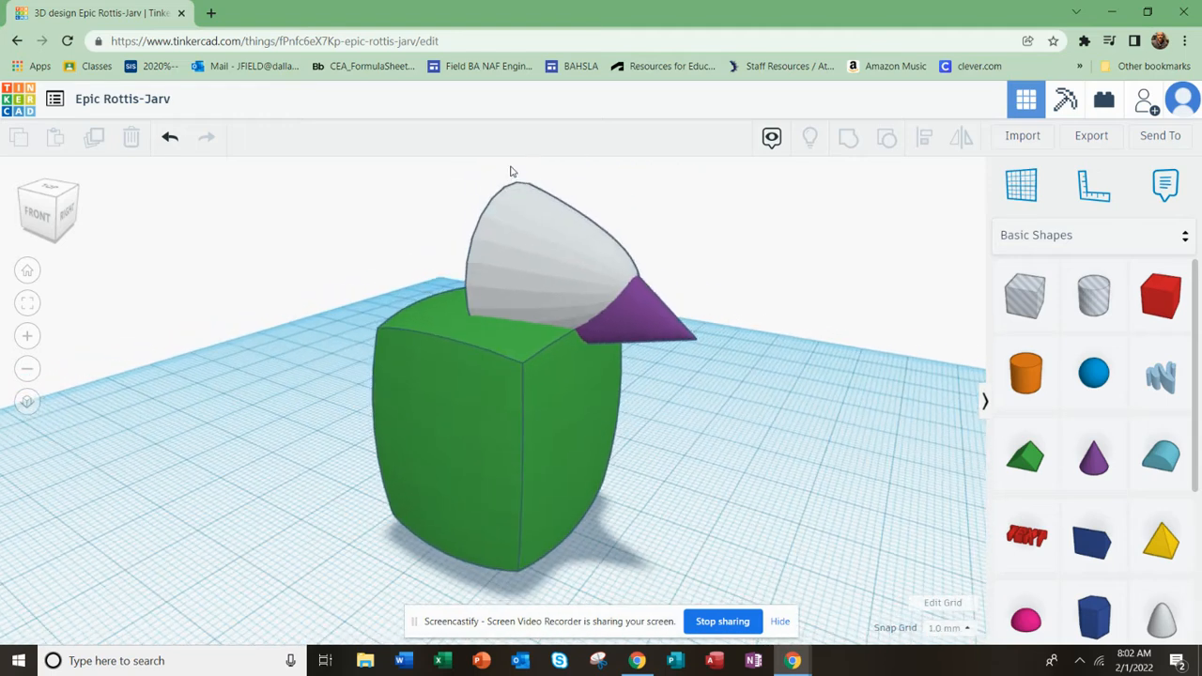
left_click(662, 320)
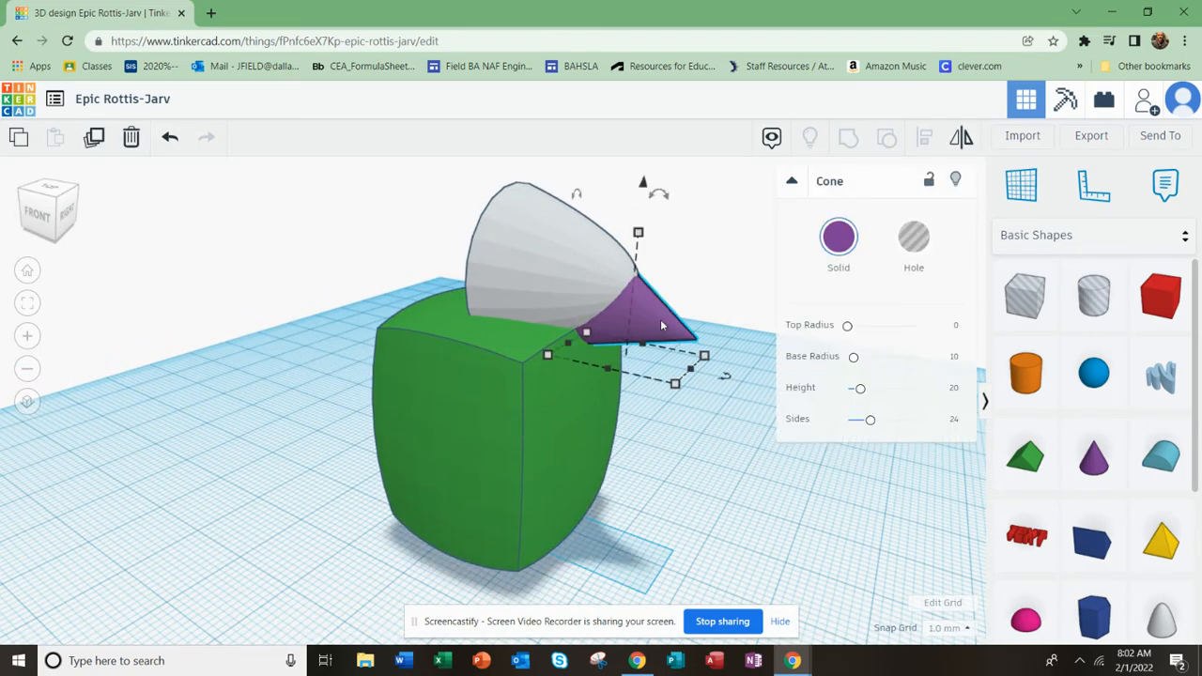
left_click(722, 285)
Place a cylinder in front of the green box and resize its base to about 10 mm by 14 mm
left_click_drag(1041, 372, 604, 358)
left_click_drag(543, 478, 611, 553)
scroll(645, 437, "down", 2)
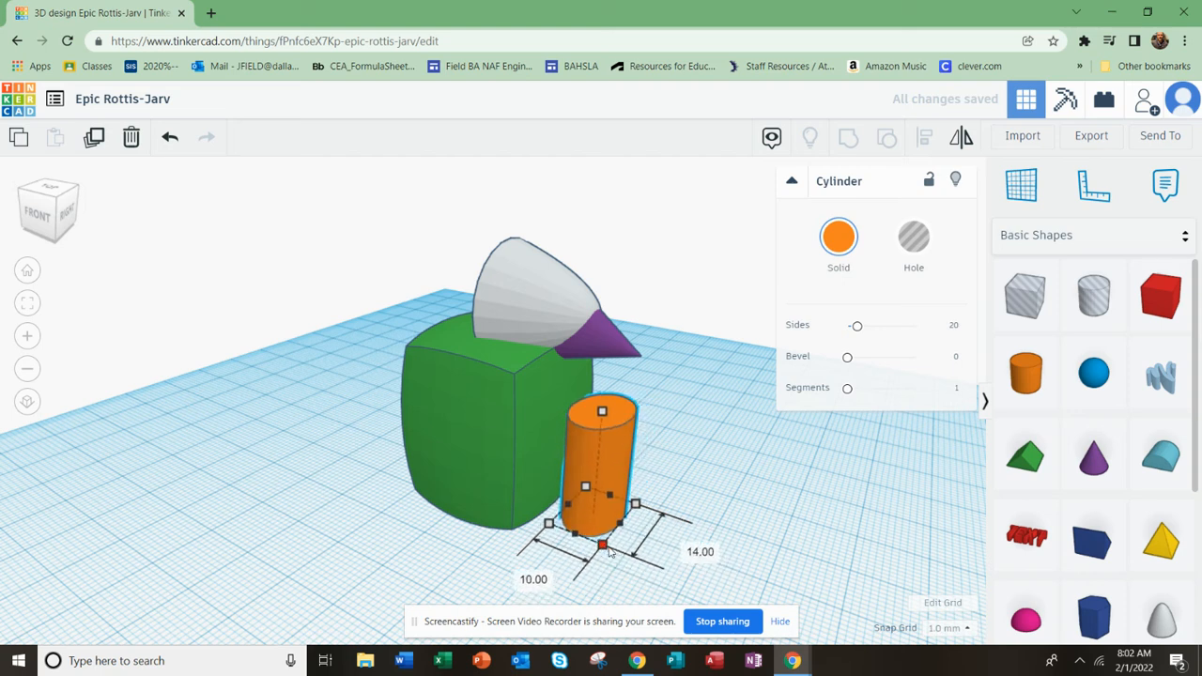
Rotate the cylinder onto its side and position it next to the purple beak
left_click_drag(609, 383, 717, 352)
left_click_drag(631, 347, 567, 338)
scroll(602, 348, "up", 2)
right_click_drag(643, 363, 487, 366)
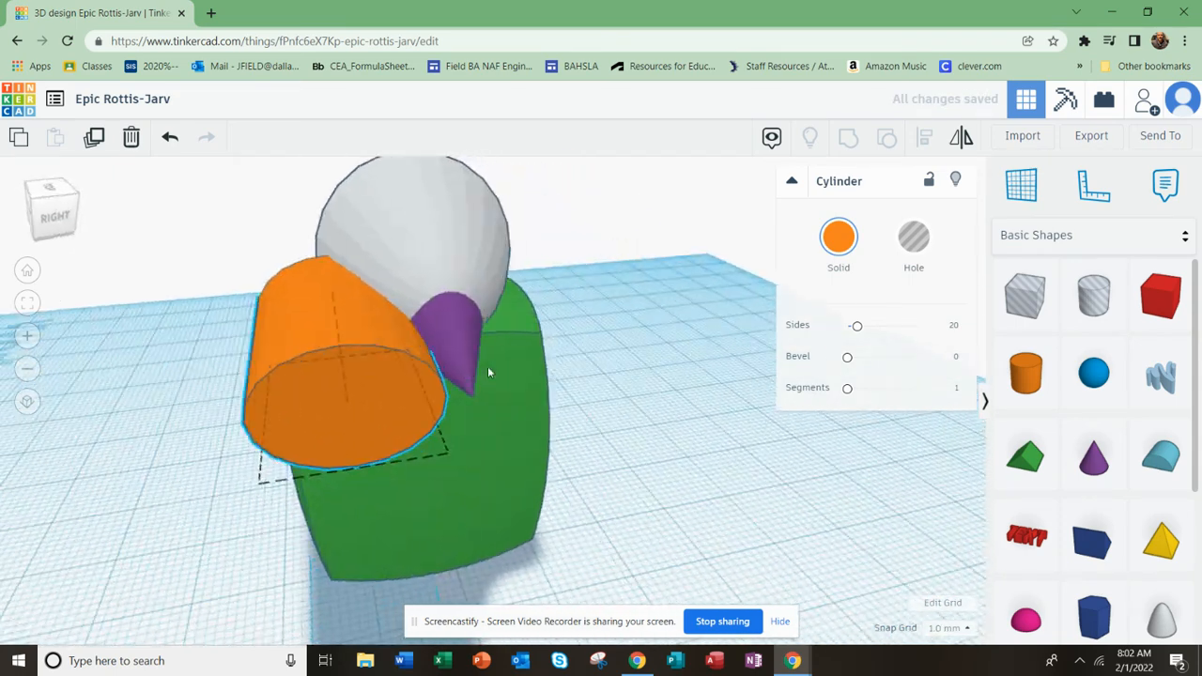
left_click_drag(329, 356, 342, 356)
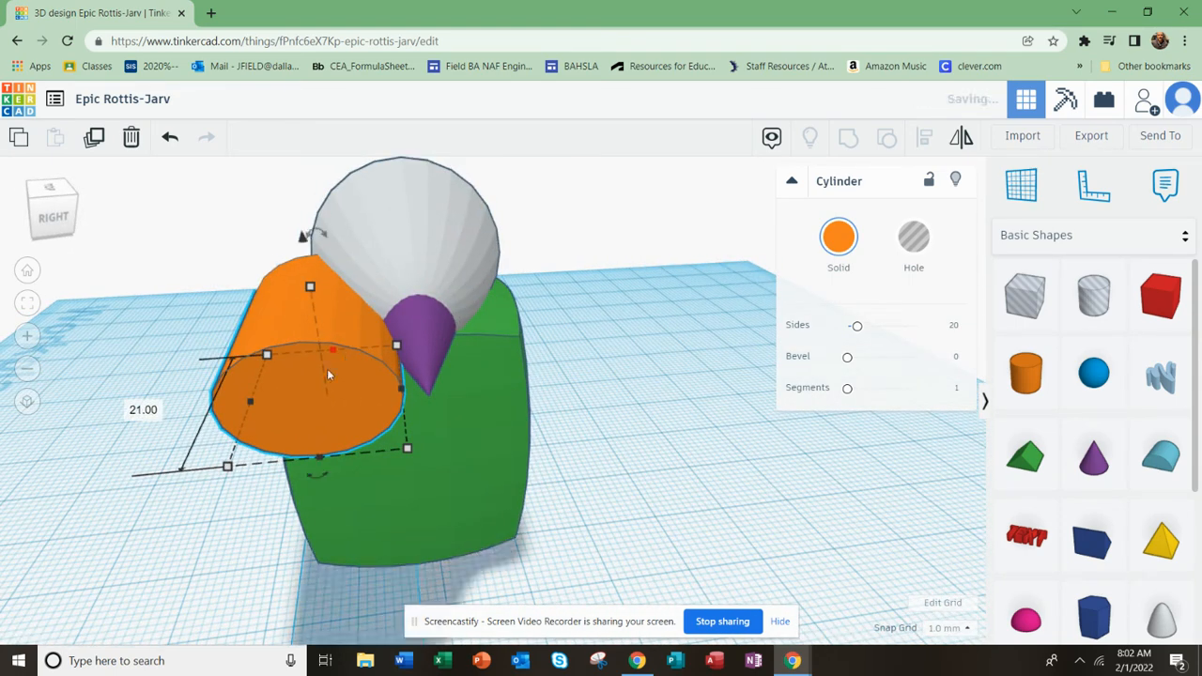
Resize the cylinder's footprint to about 7 mm by 17 mm and fine-tune it from one corner
left_click_drag(234, 473, 313, 450)
left_click_drag(404, 443, 393, 426)
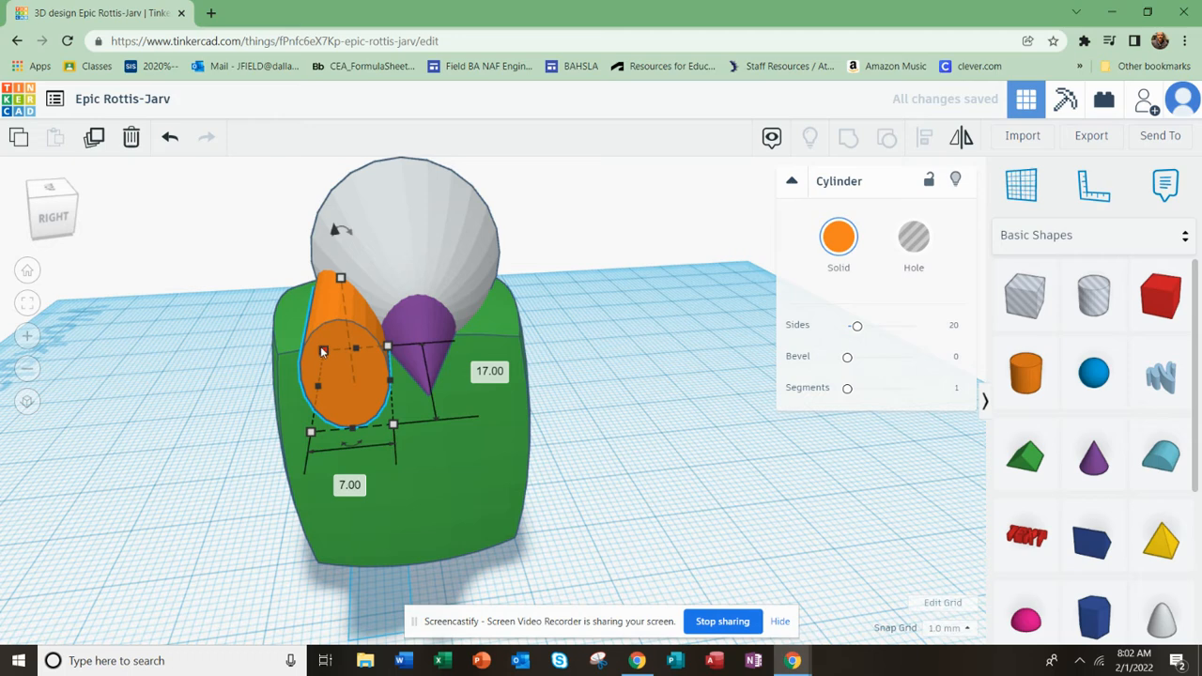
right_click_drag(341, 350, 353, 270)
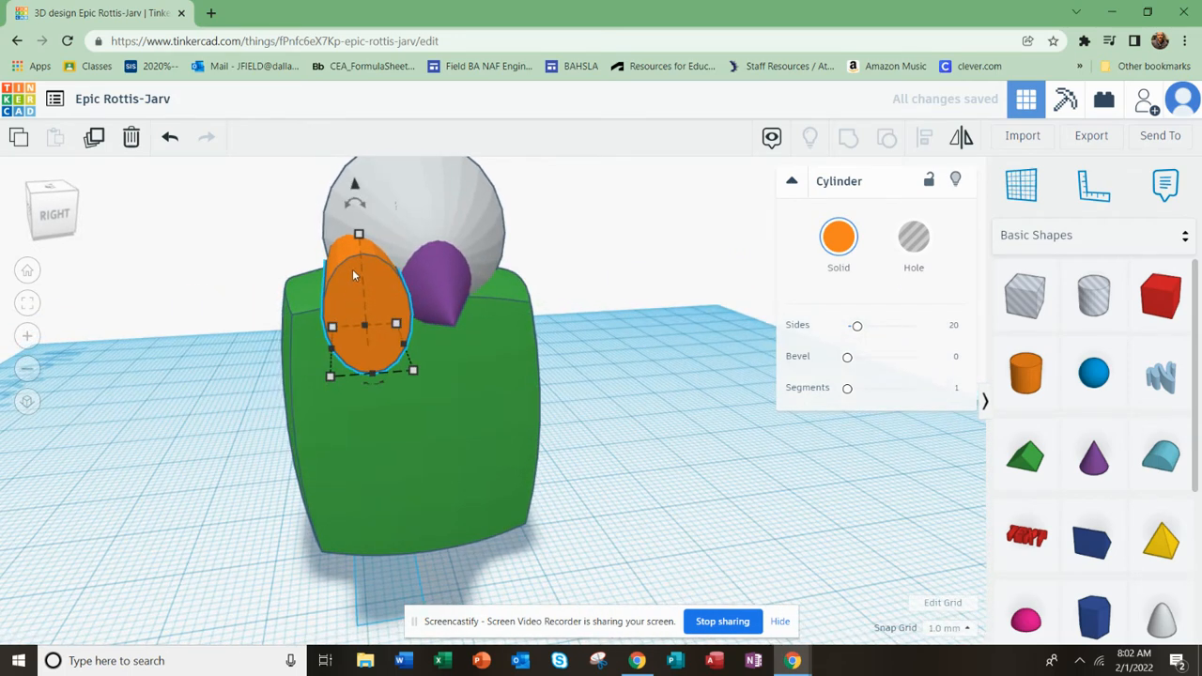
mouse_move(330, 376)
left_mouse_down()
mouse_move(329, 362)
mouse_move(318, 380)
left_mouse_up()
Slide the cylinder sideways so that it overlaps the lower part of the beak
left_click_drag(361, 331, 385, 334)
right_click_drag(413, 340, 519, 435)
left_click_drag(519, 435, 530, 445)
mouse_move(571, 445)
right_mouse_down()
mouse_move(408, 416)
mouse_move(601, 435)
mouse_move(587, 428)
right_mouse_up()
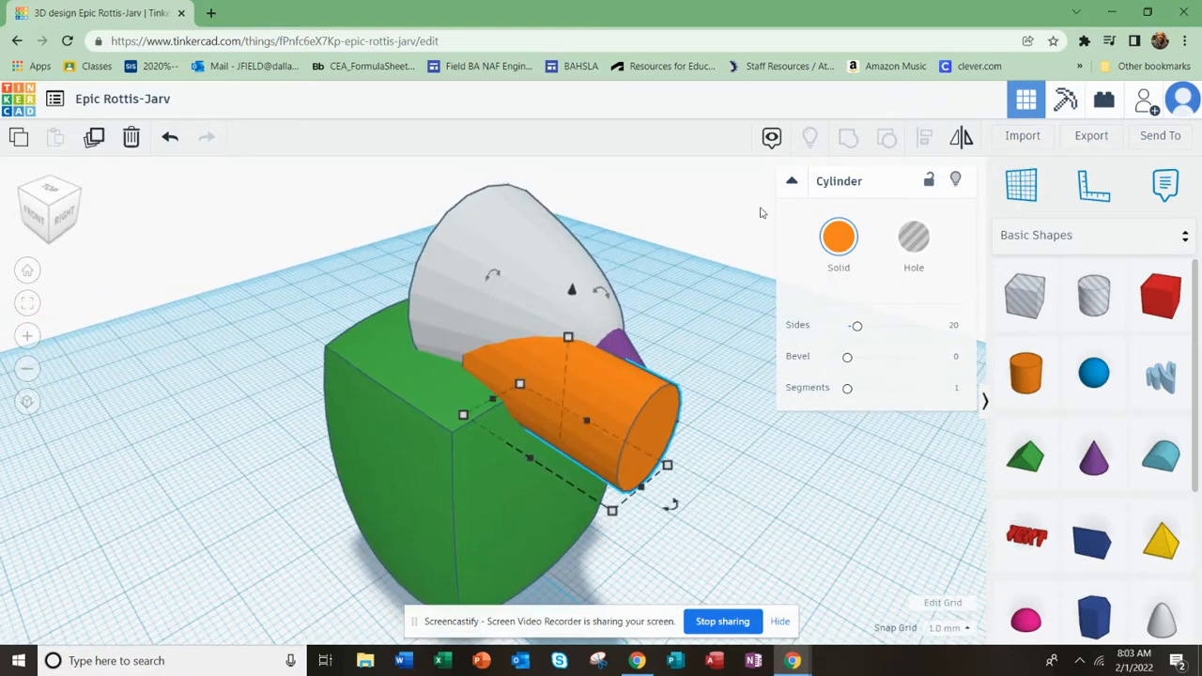
Turn the cylinder into a hole and group it with the purple cone to carve the underside of the beak
left_click(908, 244)
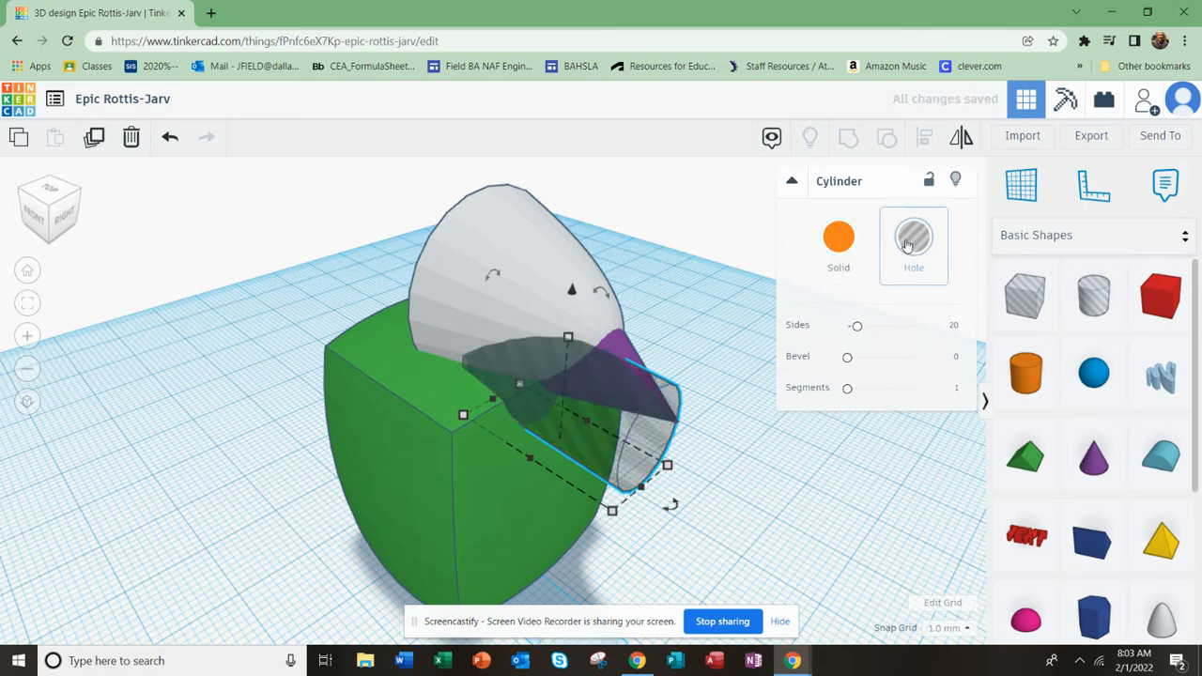
left_click(684, 306)
left_click(629, 357)
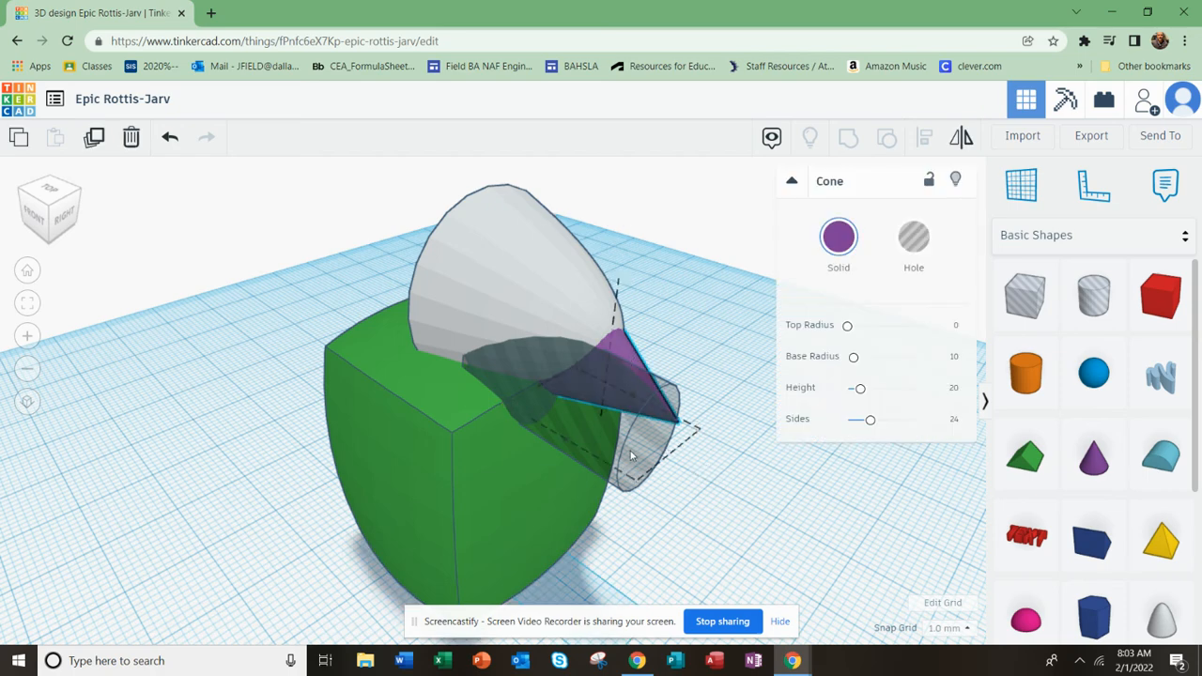
left_click(671, 503)
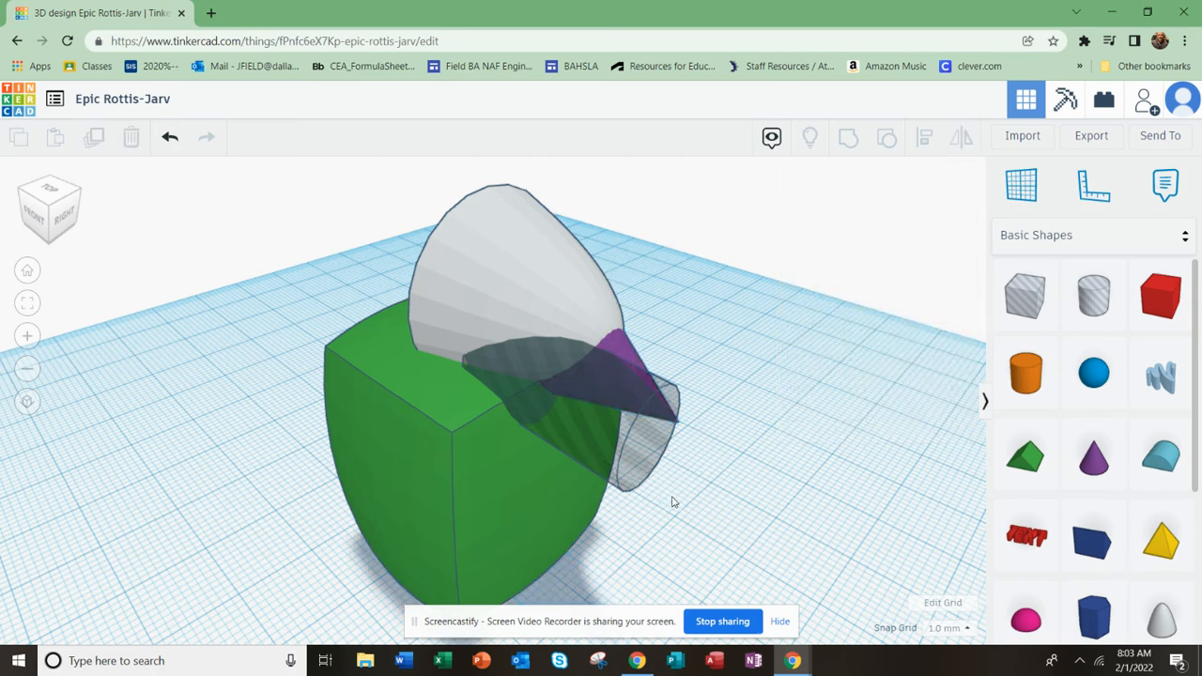
left_click_drag(655, 348, 655, 348)
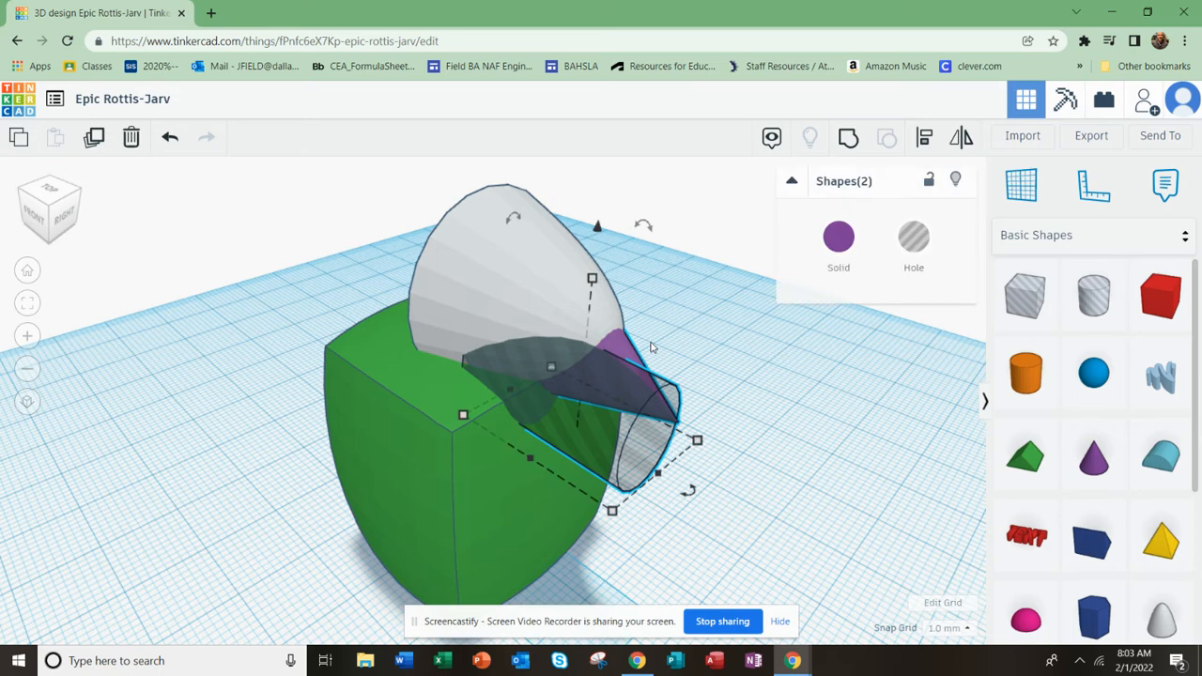
left_click(847, 139)
right_click_drag(604, 421, 726, 418)
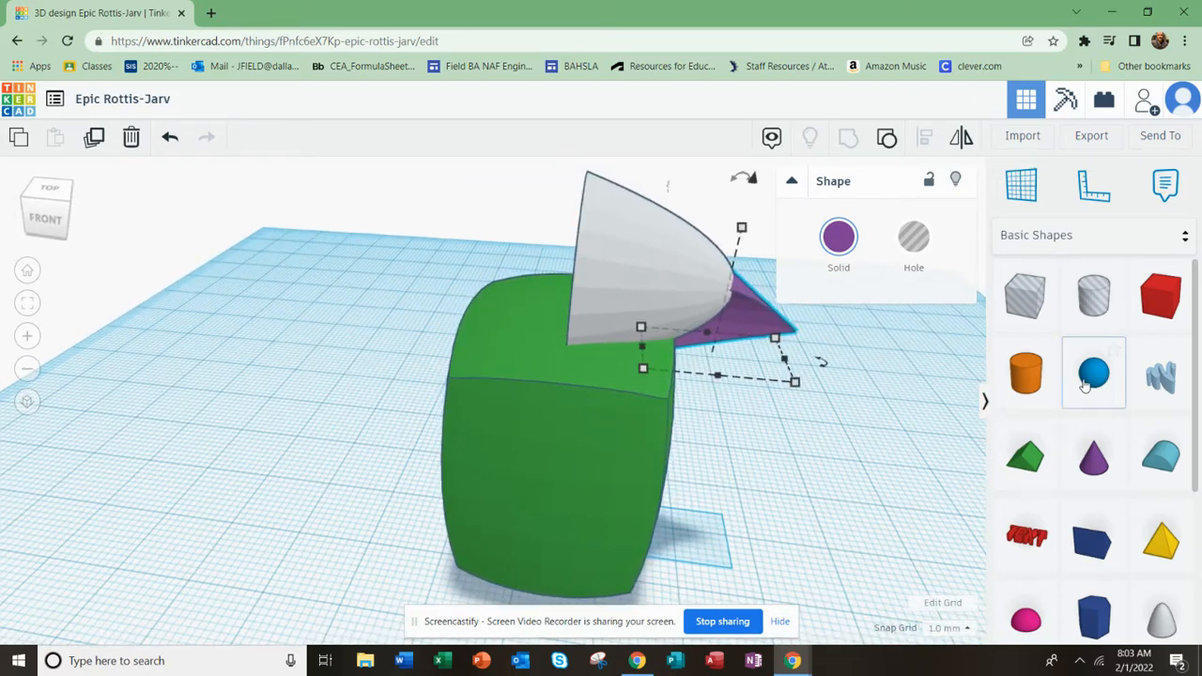
Add a half sphere from the basic shapes to the workplane beside the green body
scroll(1087, 381, "down", 3)
left_click_drag(1028, 427, 711, 444)
right_click_drag(711, 444, 477, 429)
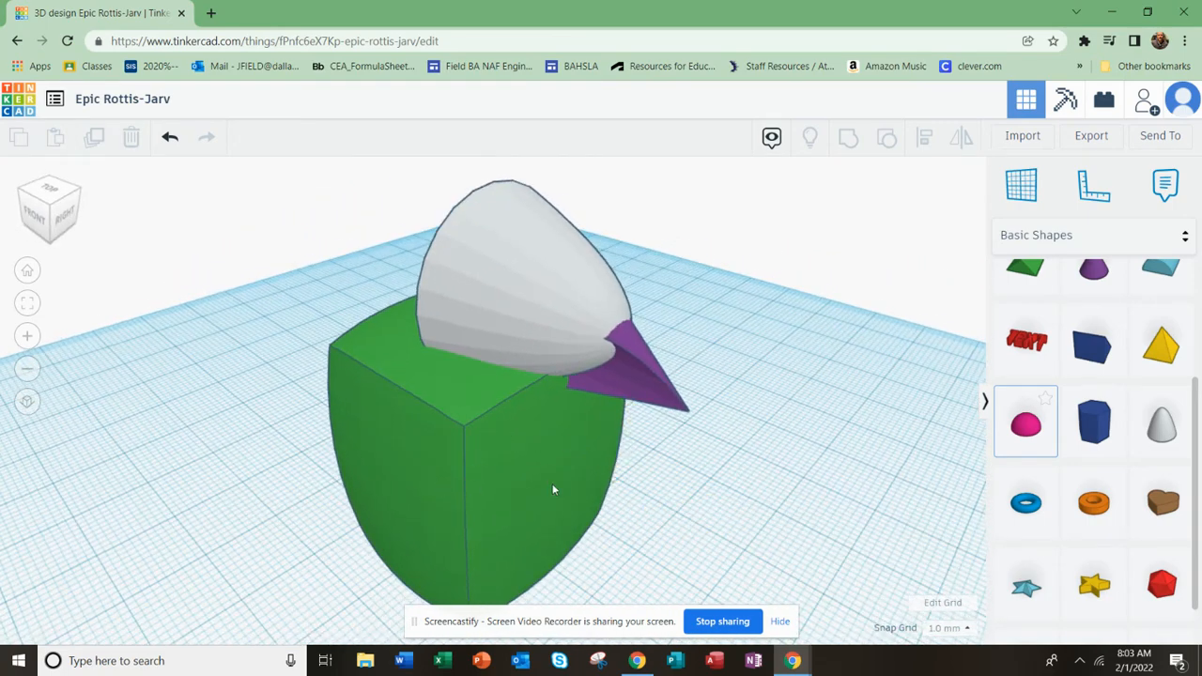
scroll(563, 504, "down", 5)
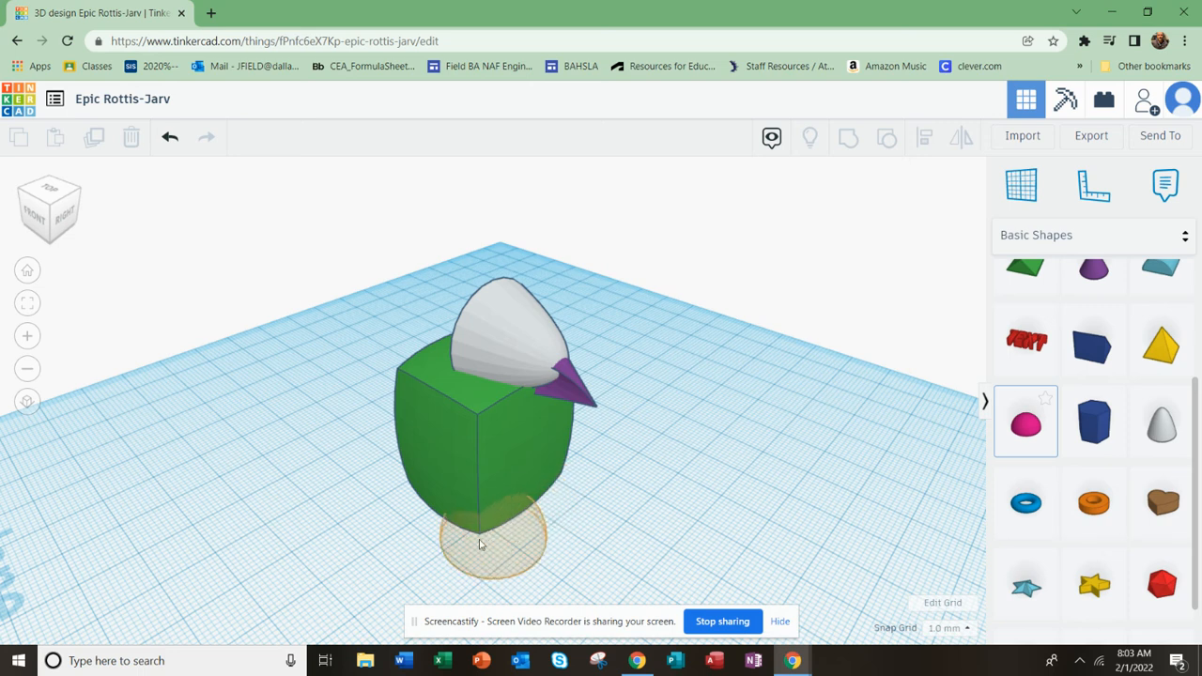
left_click(379, 558)
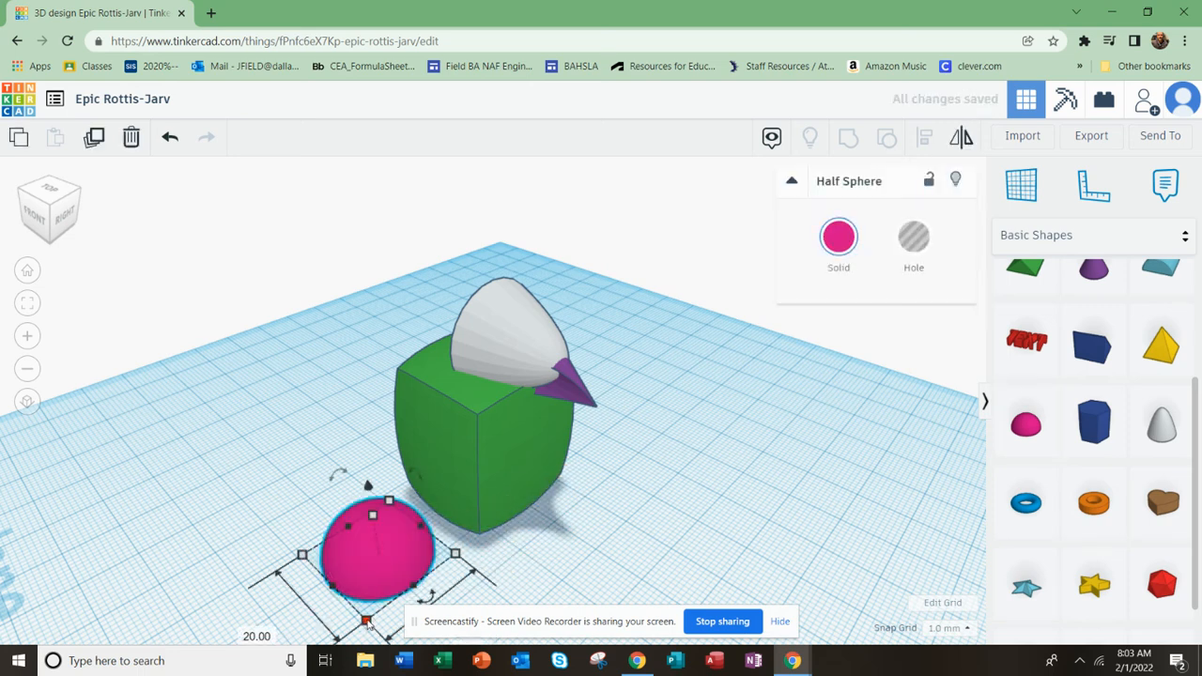
scroll(1108, 469, "down", 2)
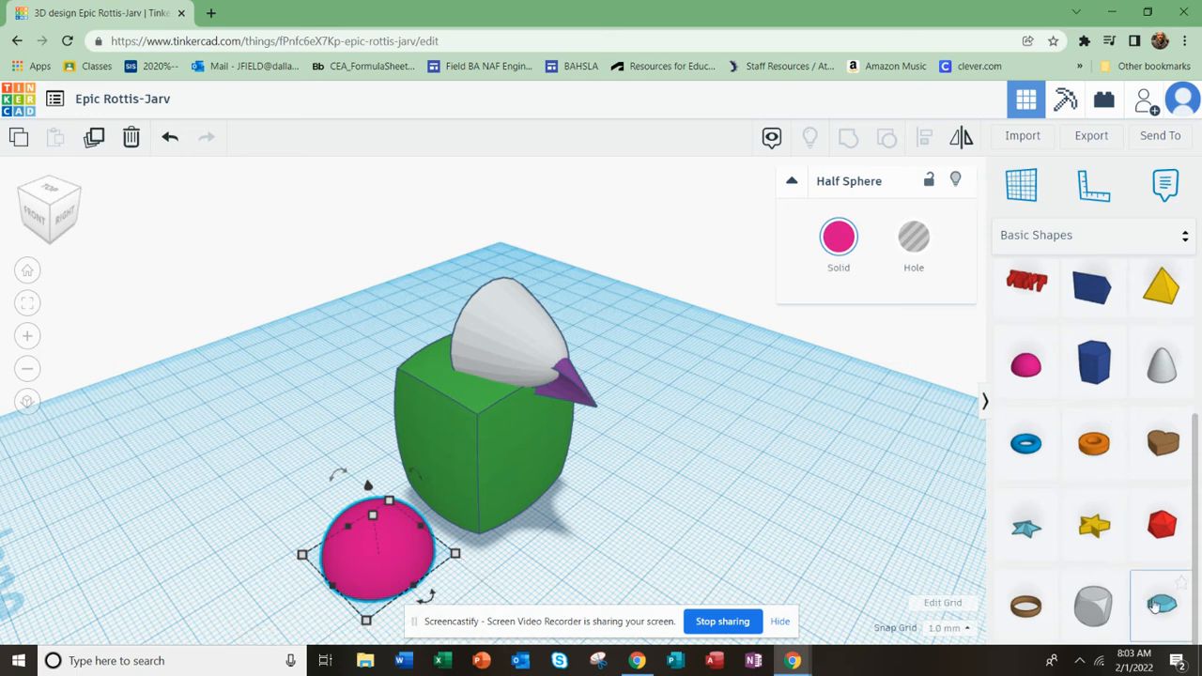
scroll(1085, 590, "up", 3)
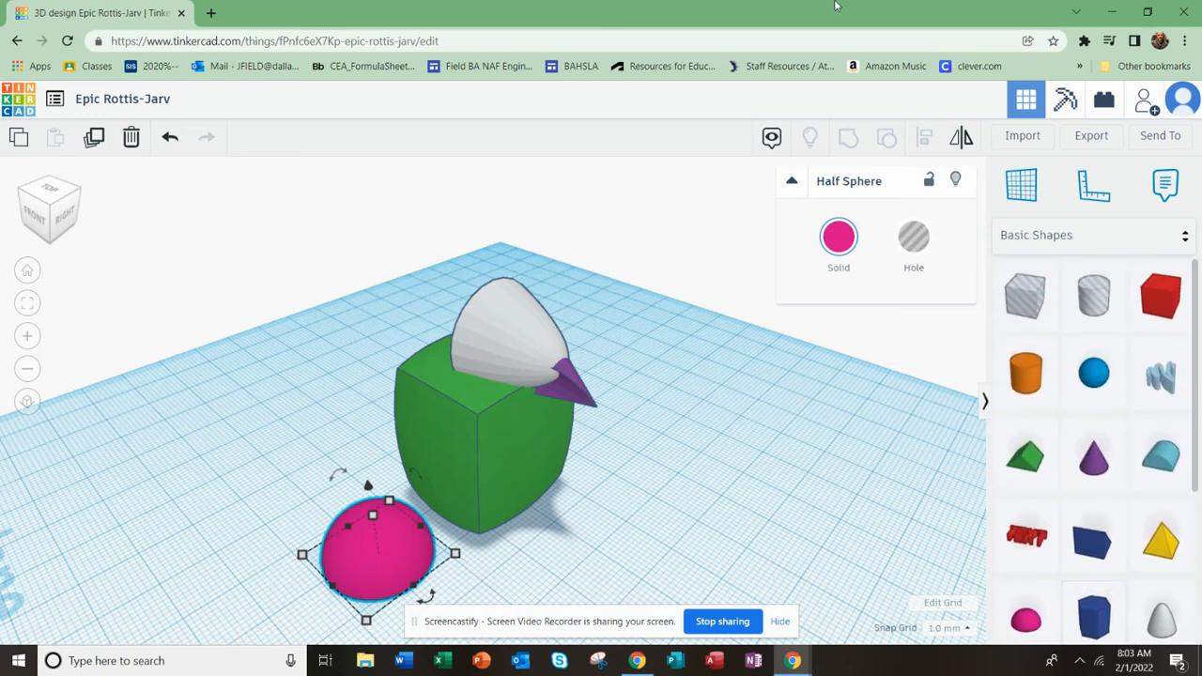
Search the web for "baby yoda" in a new tab, view the full-figure Grogu picture and return to the Tinkercad design
left_click(212, 15)
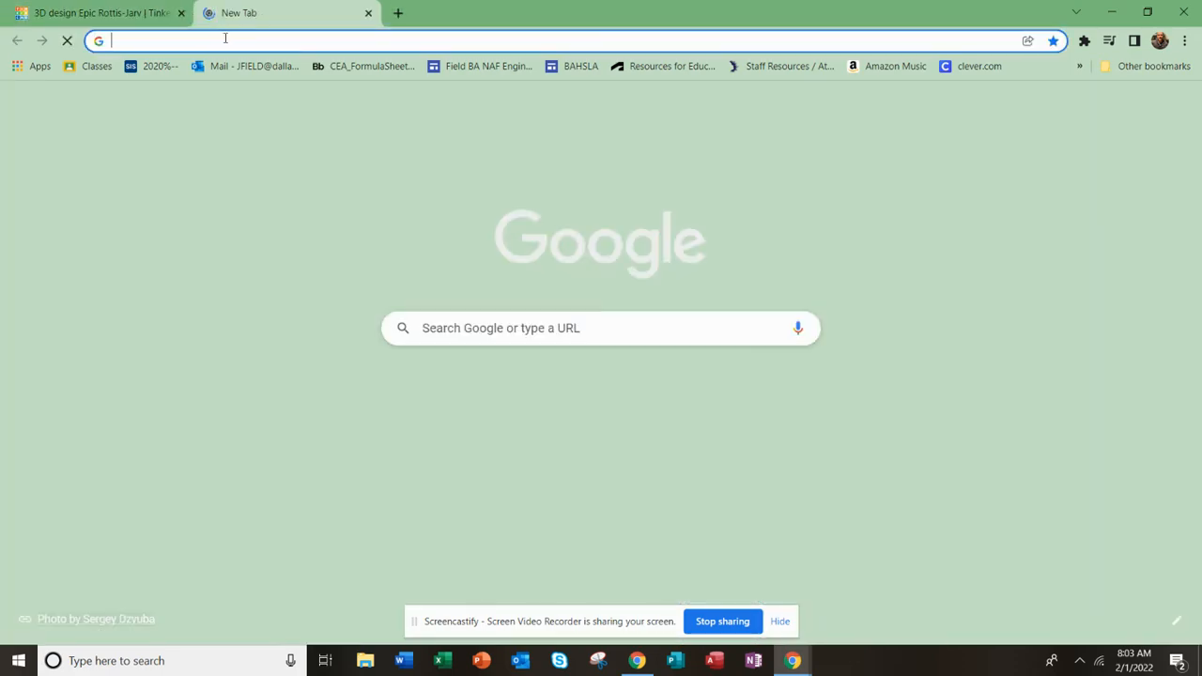
type("b")
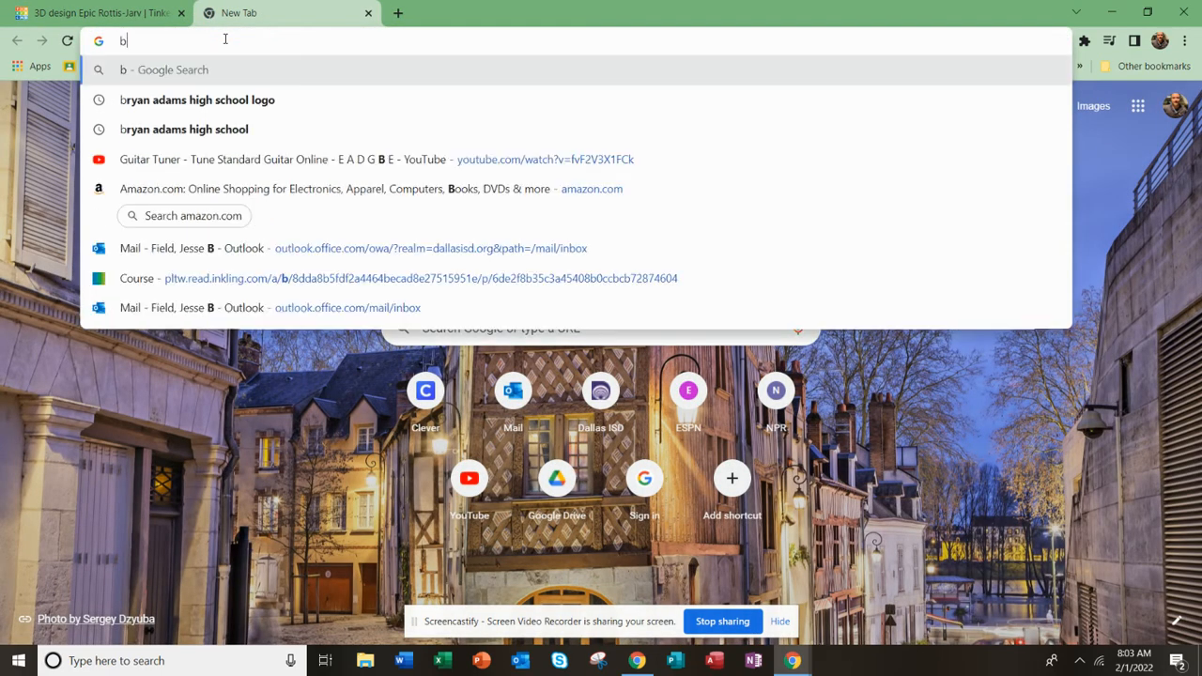
type("aby ")
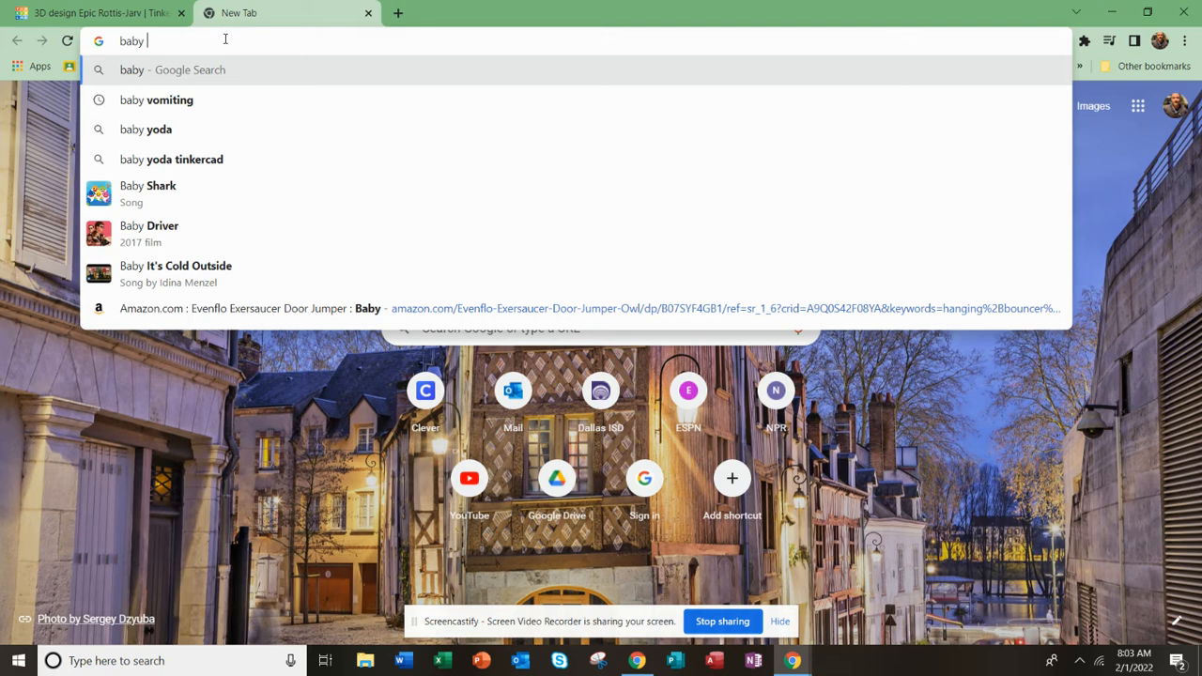
type("yoda")
key("Return")
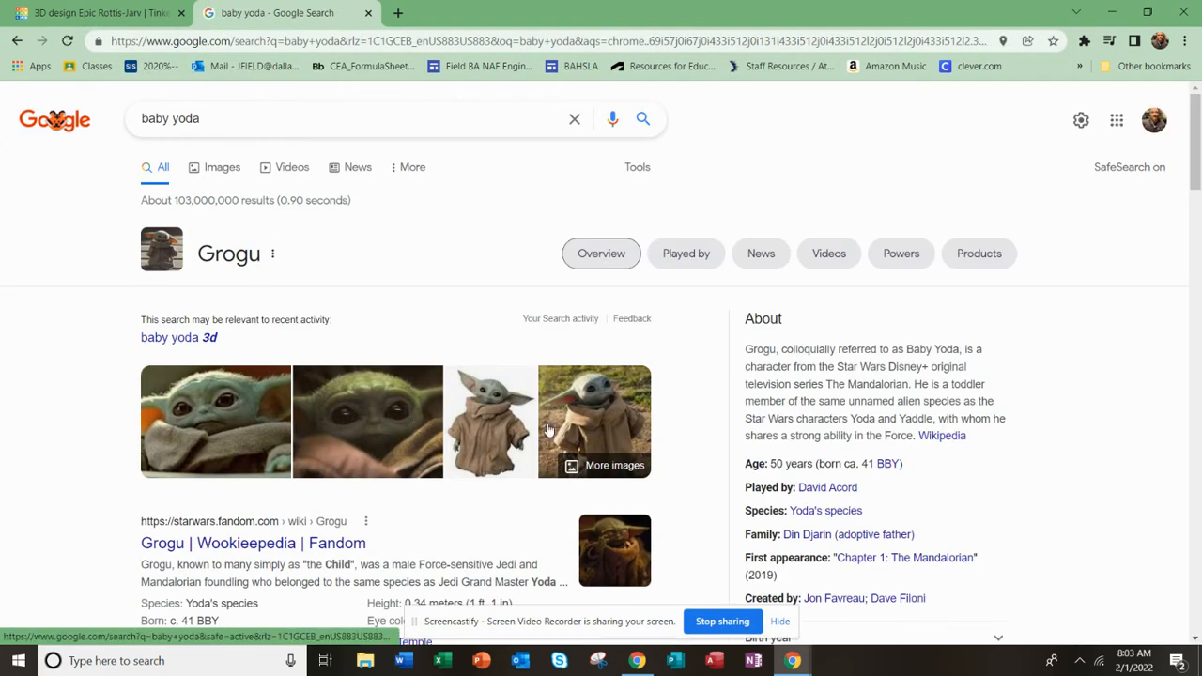
left_click(512, 415)
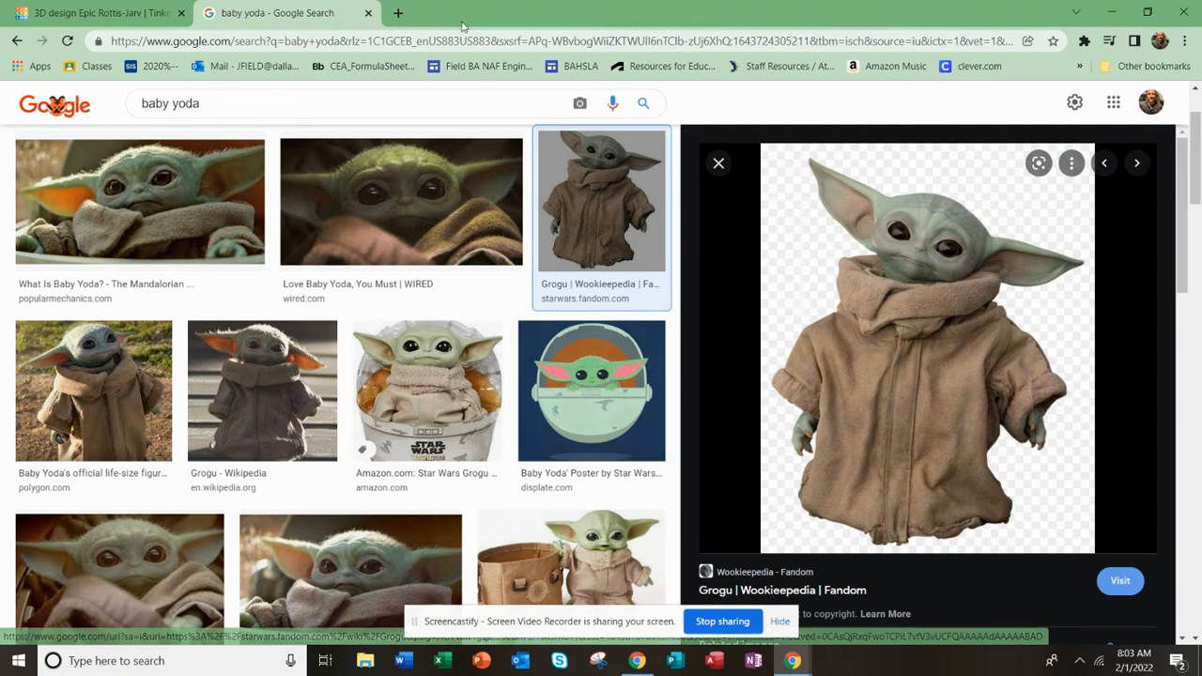
left_click(103, 11)
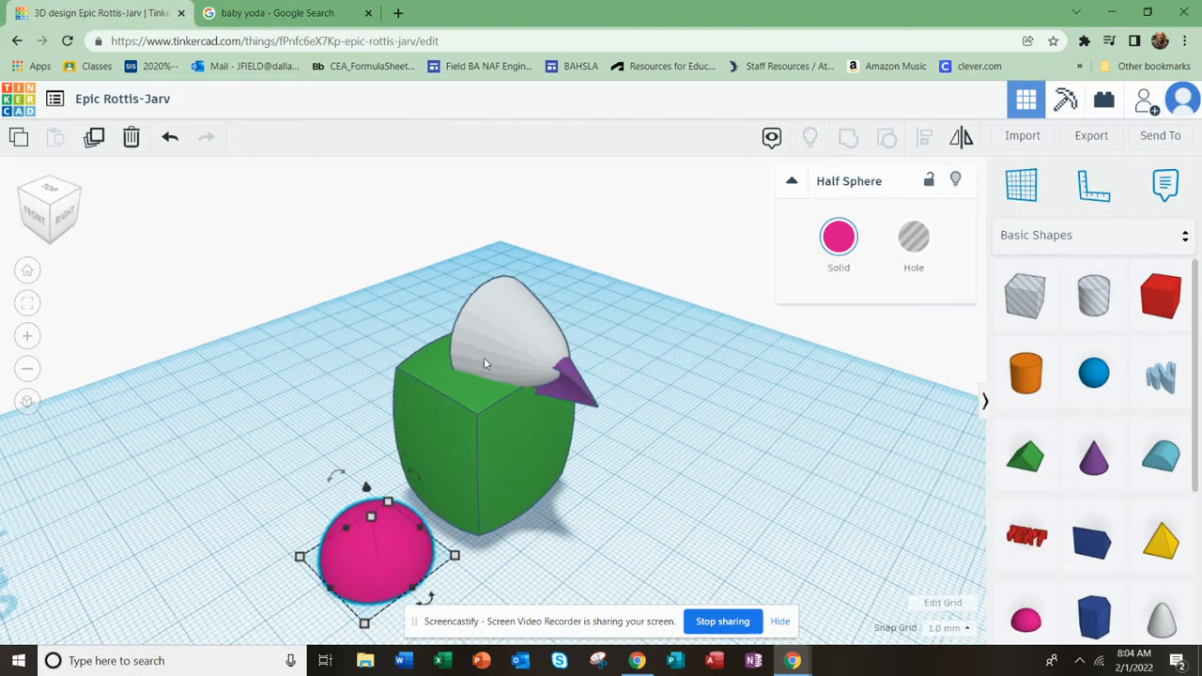
Shrink the half sphere to a 6 mm by 6 mm footprint and a height of about 2 mm
scroll(483, 357, "up", 5)
scroll(398, 580, "down", 5)
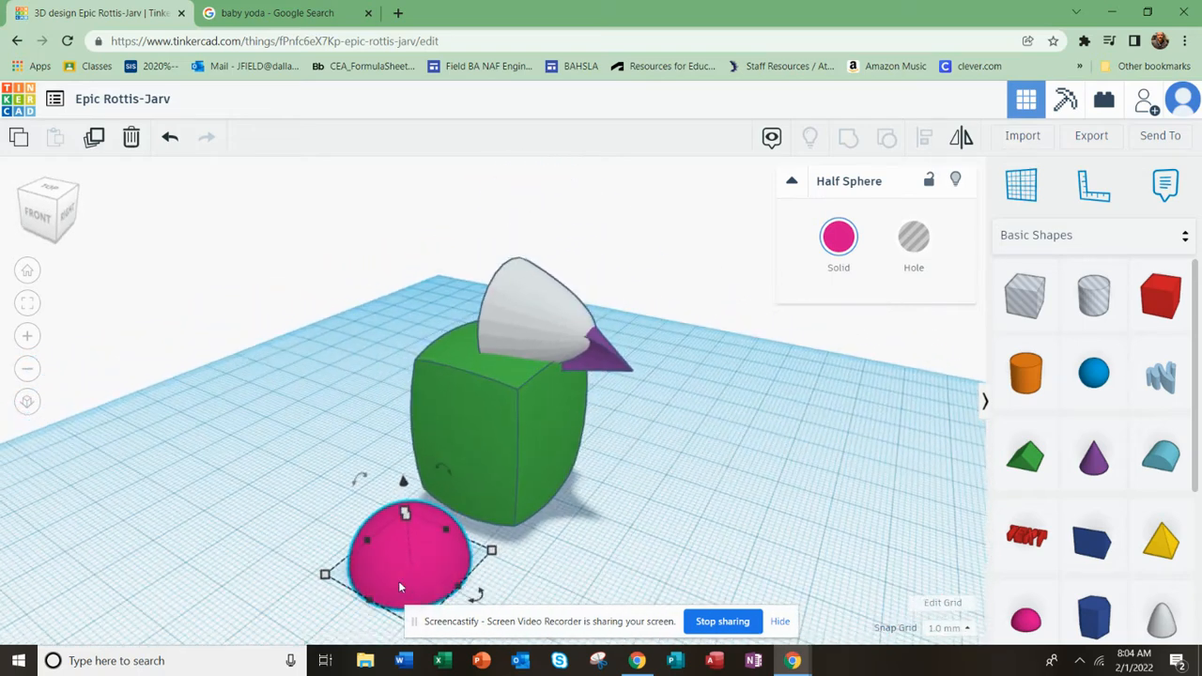
left_click_drag(326, 573, 425, 561)
left_click_drag(455, 512, 455, 562)
scroll(455, 564, "up", 3)
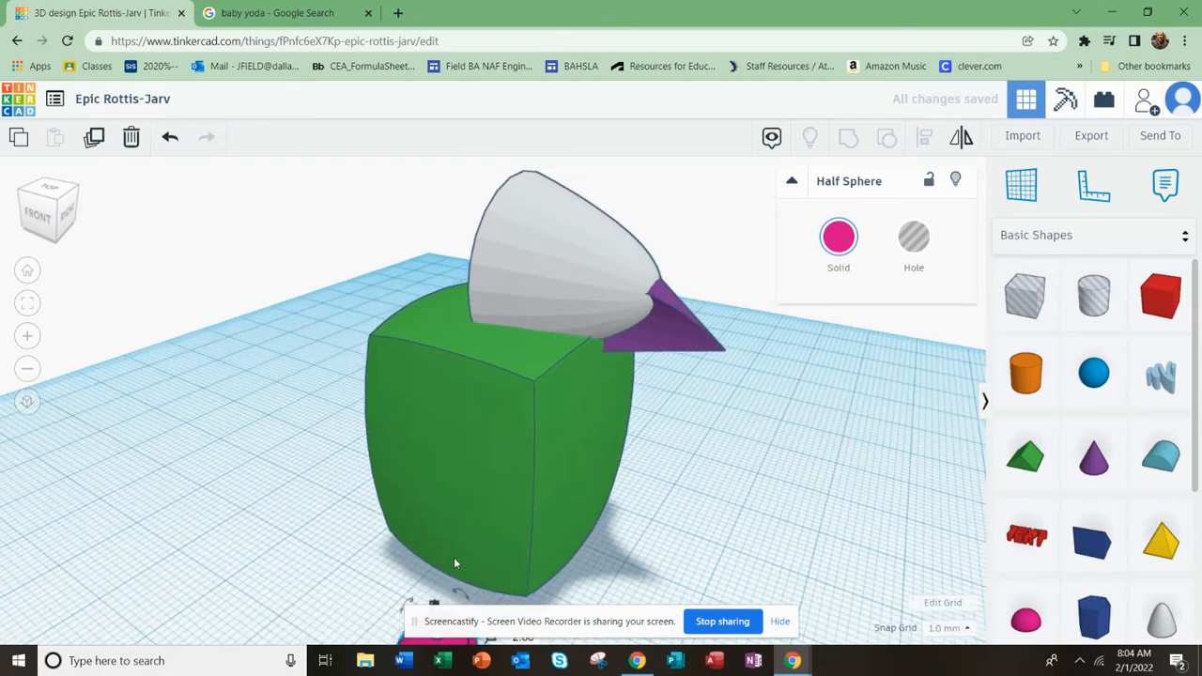
scroll(454, 564, "down", 3)
left_click_drag(425, 570, 441, 564)
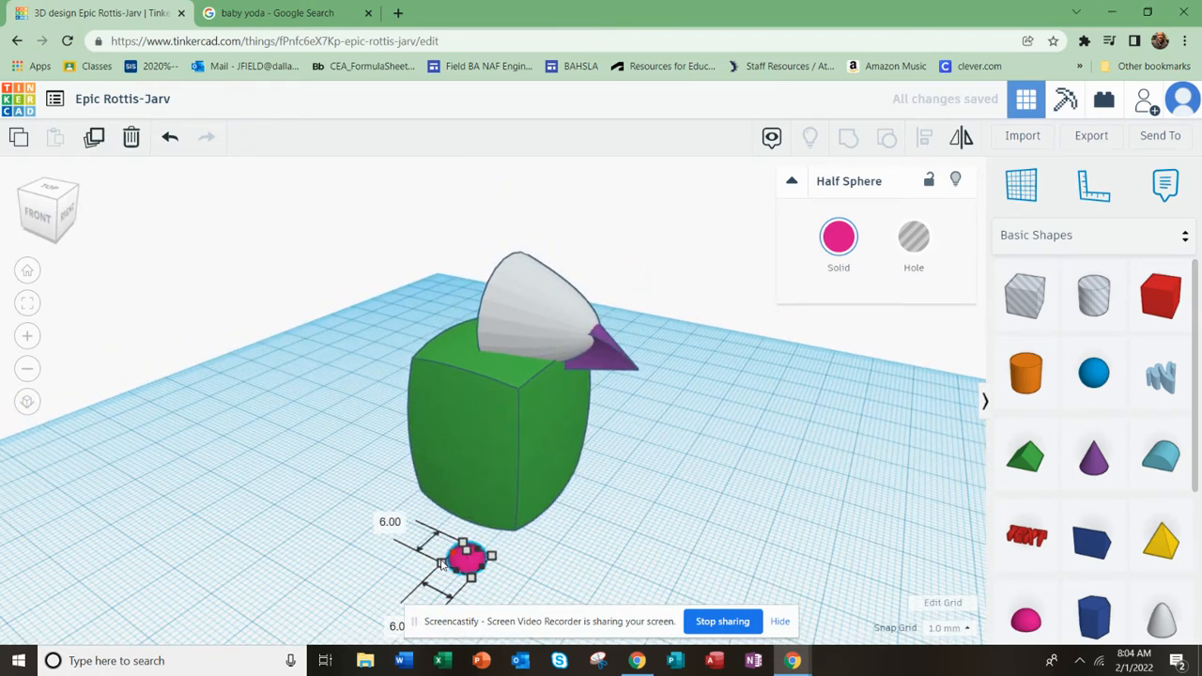
scroll(470, 569, "up", 3)
scroll(379, 542, "down", 3)
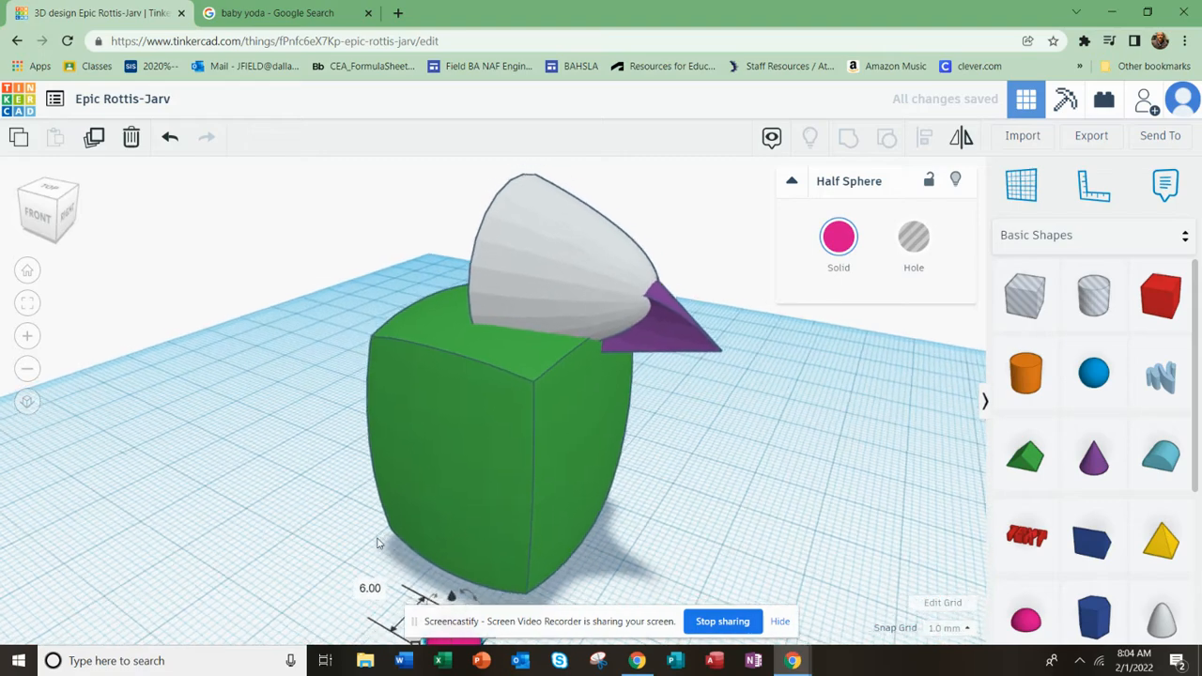
Raise the half sphere to head height, turn it upright and move it against the side of the head
right_click_drag(442, 569, 441, 519)
left_click_drag(442, 520, 447, 253)
right_click_drag(437, 282, 333, 267)
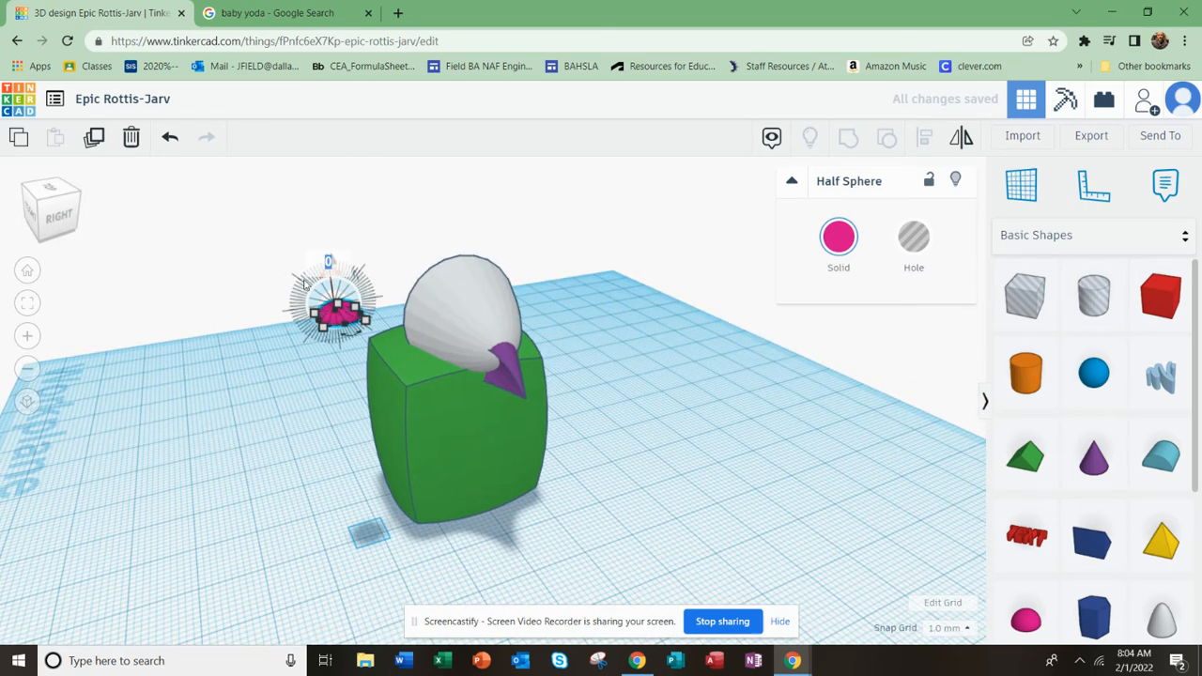
scroll(324, 286, "up", 3)
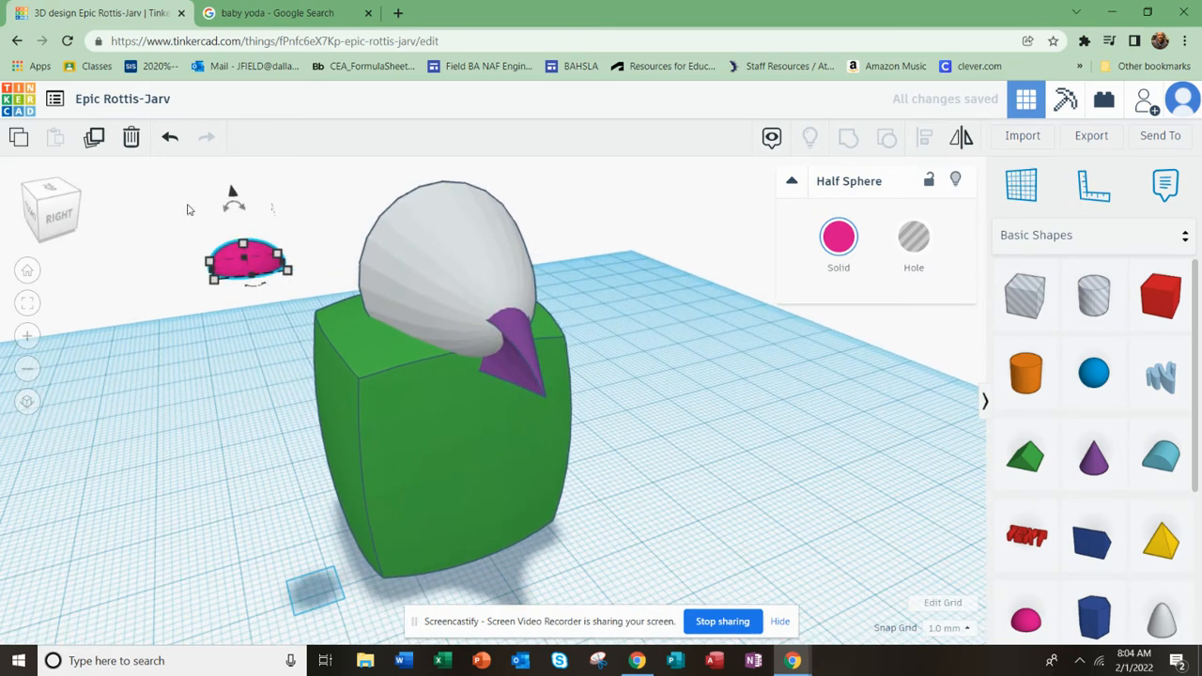
left_click_drag(233, 211, 380, 274)
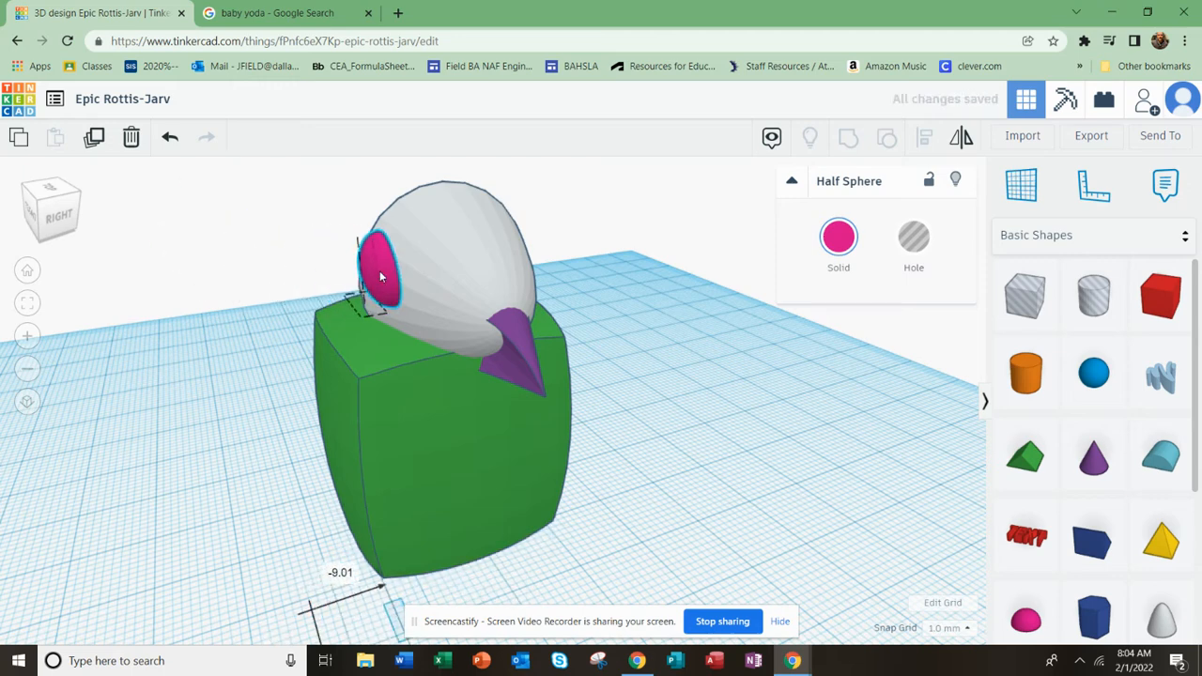
Reposition the half sphere along the side of the white head, between the head's flat back and the beak
right_click_drag(385, 275, 690, 274)
left_click_drag(691, 273, 616, 293)
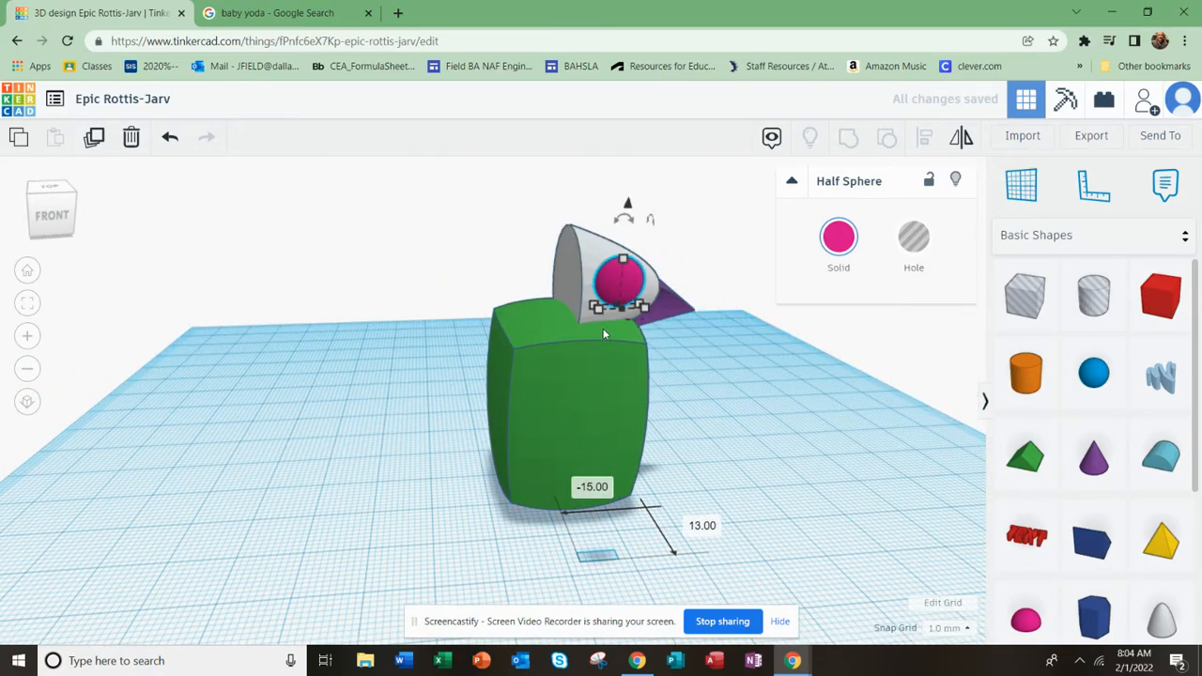
scroll(598, 322, "up", 1)
right_click_drag(598, 322, 556, 255)
left_click_drag(556, 255, 596, 303)
right_click_drag(595, 303, 516, 269)
Try to move the half sphere together with the head, undo the move and select only the half sphere
left_click(532, 329, "shift")
right_click_drag(533, 329, 463, 241)
left_click_drag(505, 272, 477, 299)
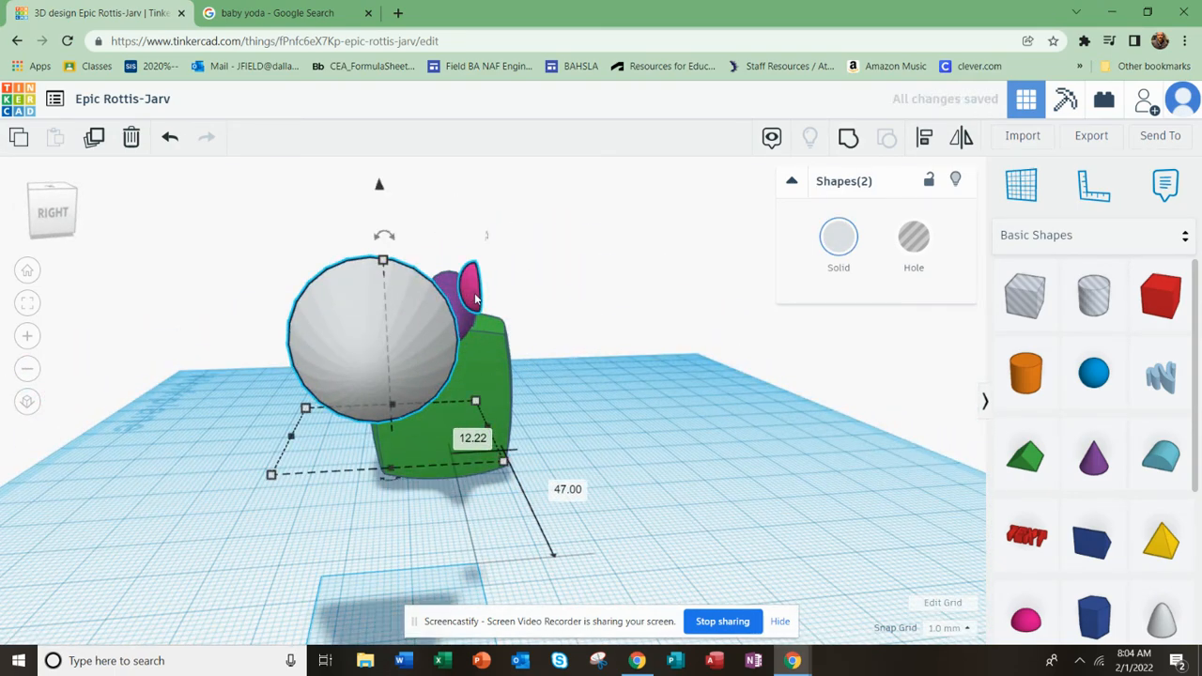
key("ctrl+z")
left_click(550, 284)
left_click(503, 266)
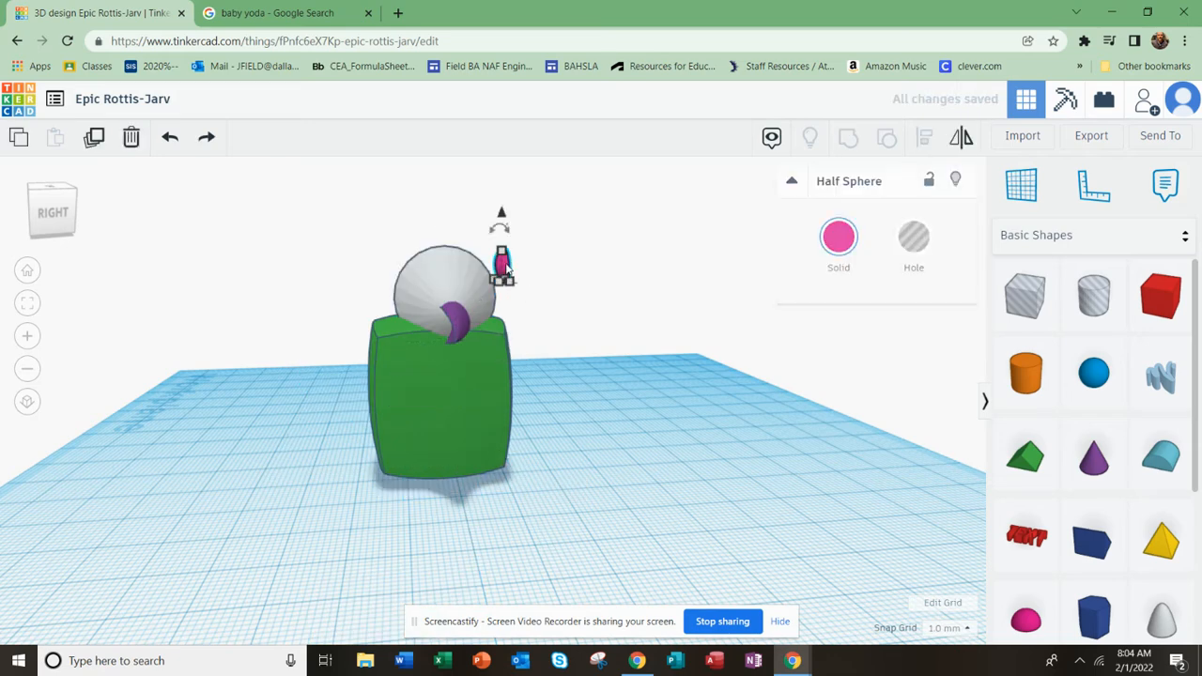
Shift the half sphere sideways and lengthwise toward the head, working from the beak side and the front
left_click_drag(506, 267, 404, 287)
right_click_drag(404, 288, 778, 276)
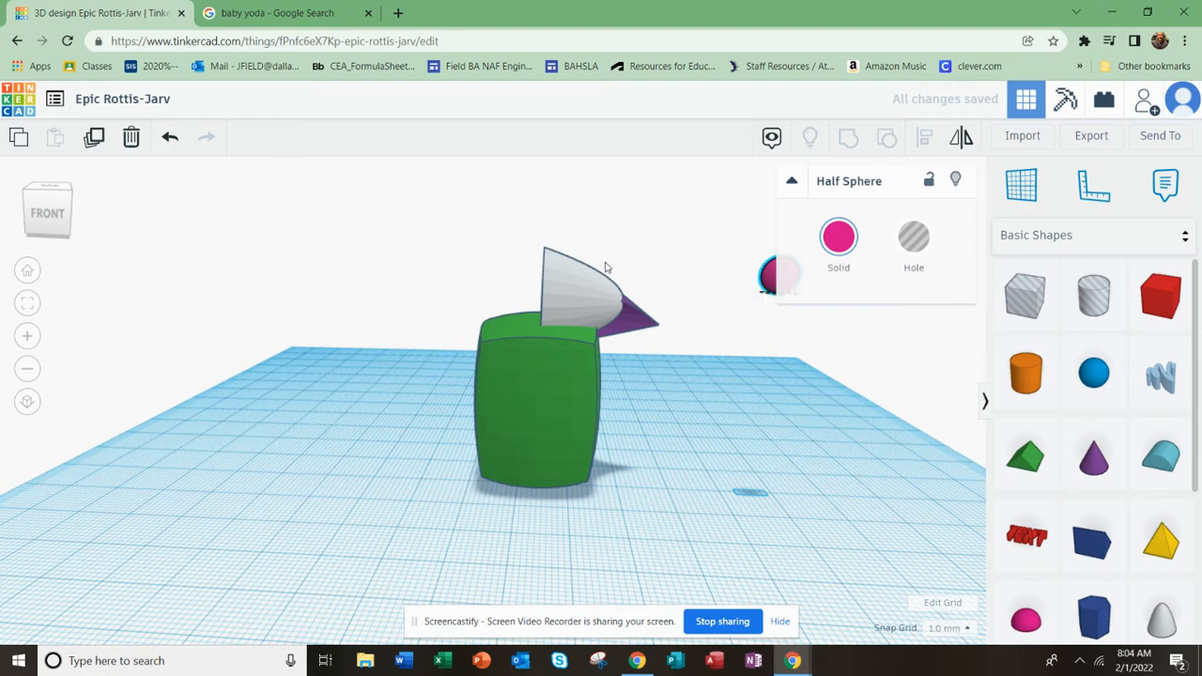
right_click_drag(606, 267, 596, 247)
left_click_drag(766, 250, 558, 280)
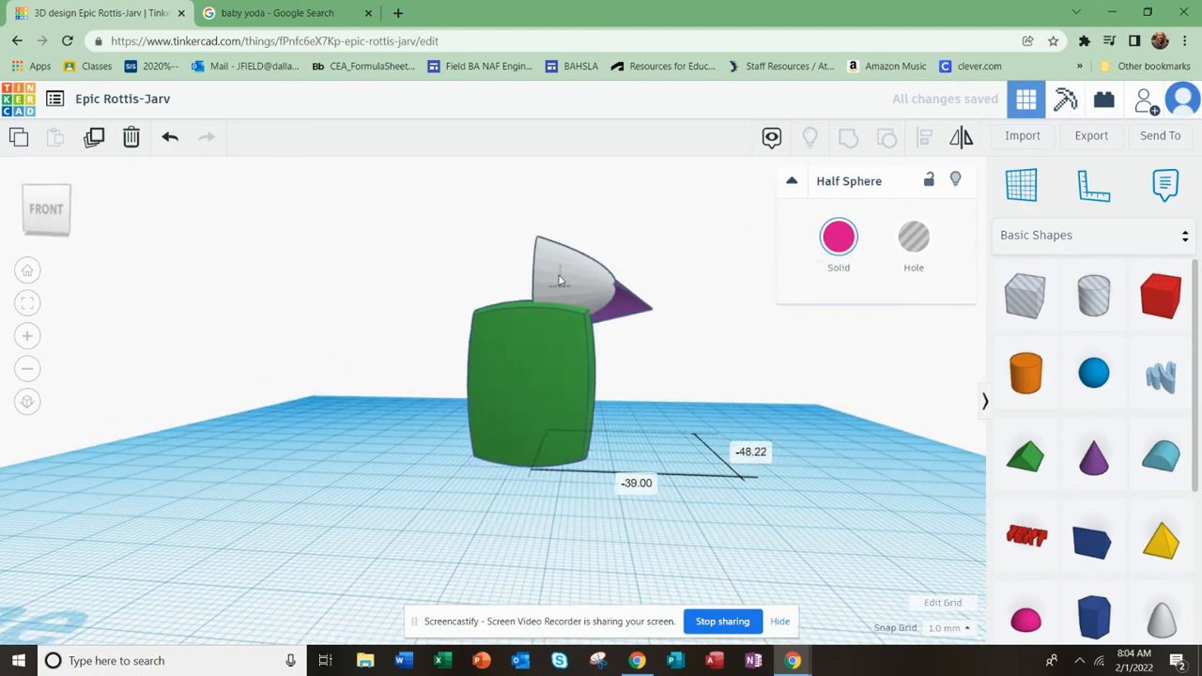
right_click_drag(569, 277, 316, 298)
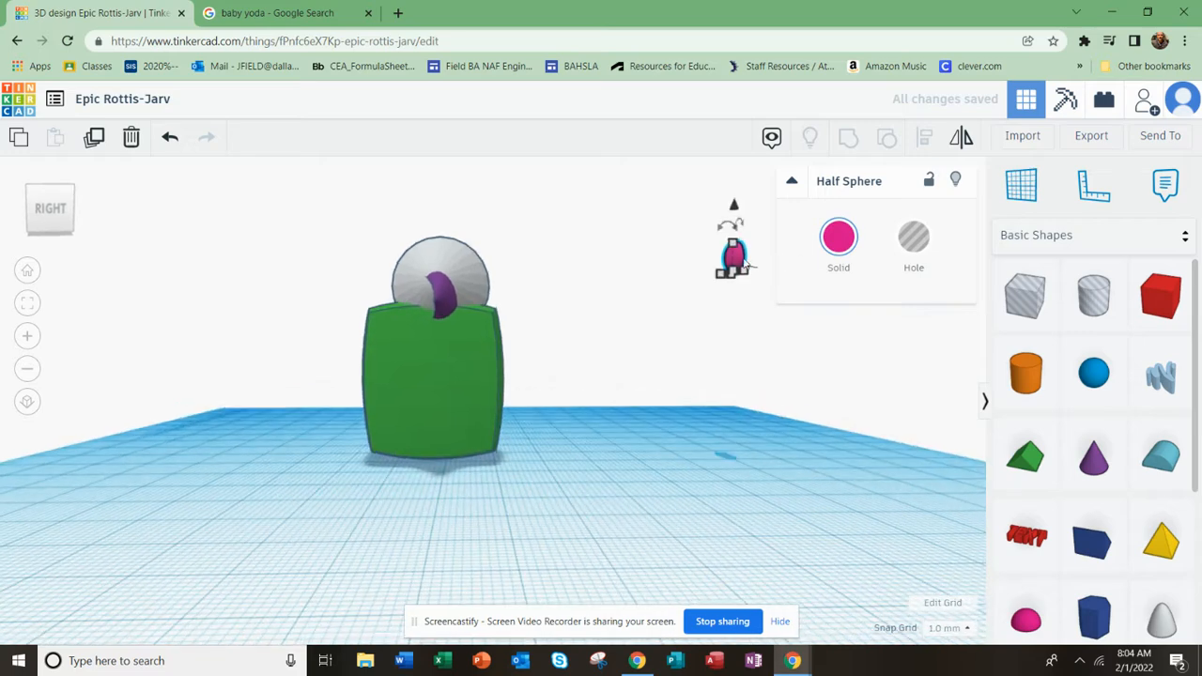
left_click_drag(744, 262, 357, 277)
right_click_drag(357, 277, 689, 276)
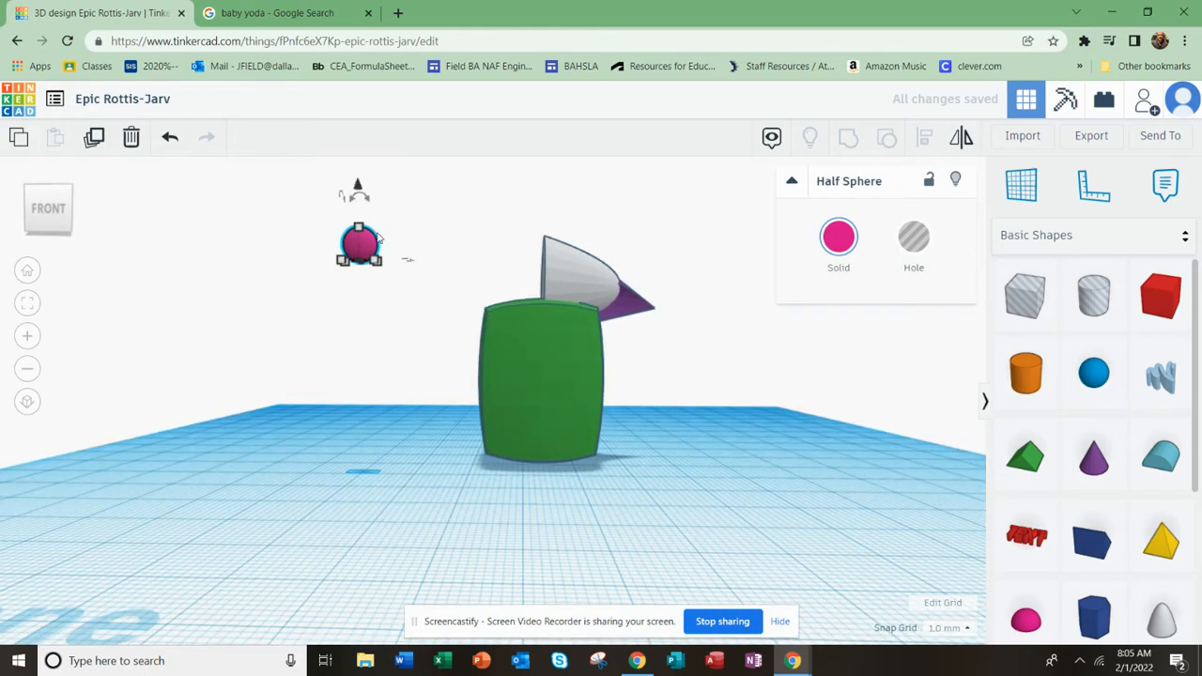
left_click_drag(374, 249, 503, 272)
Try to pull the half sphere toward the head from above, and undo the change
right_click_drag(513, 280, 502, 457)
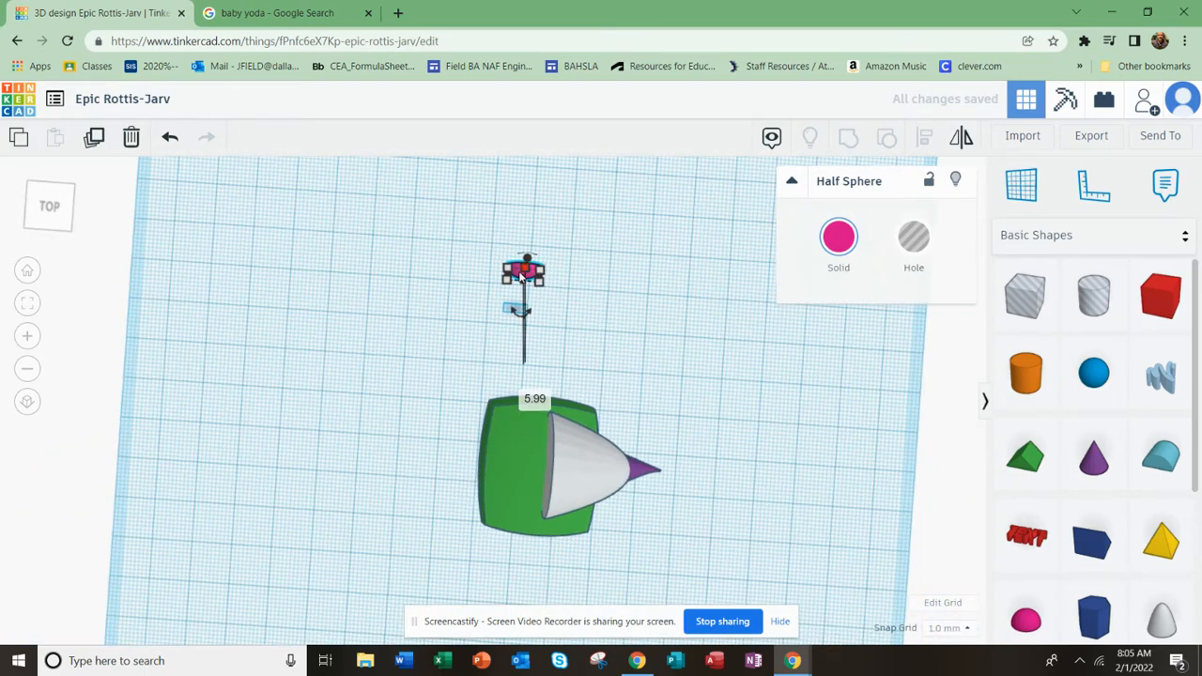
left_click_drag(528, 293, 529, 340)
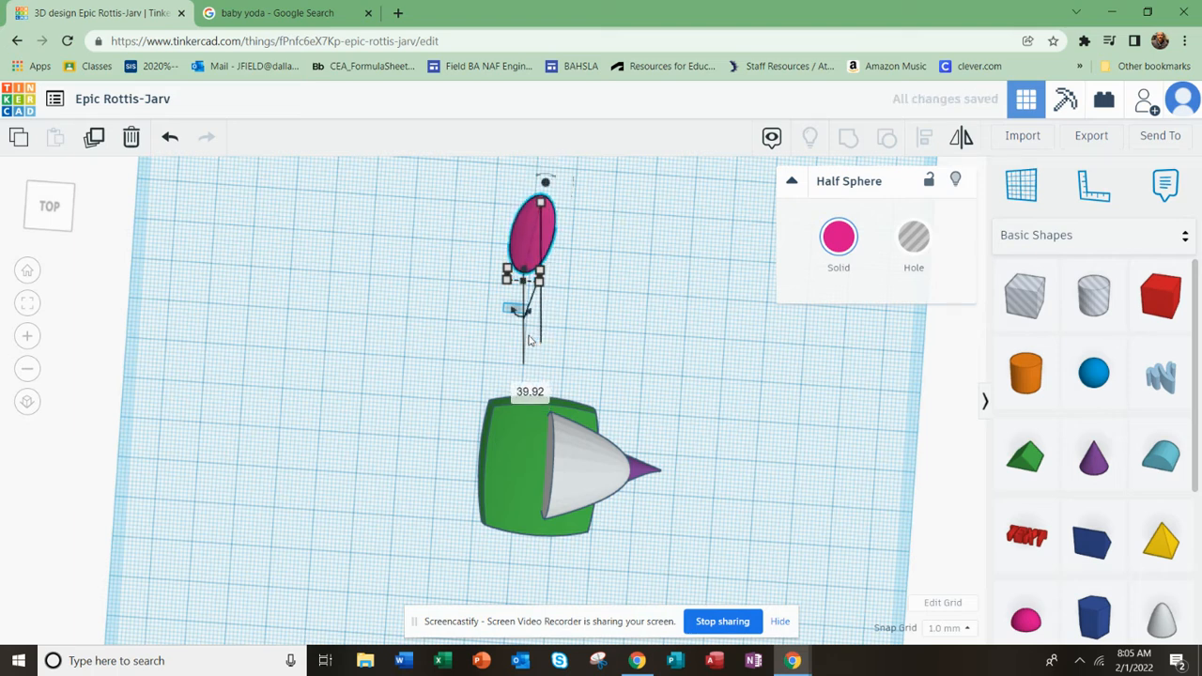
key("ctrl+z")
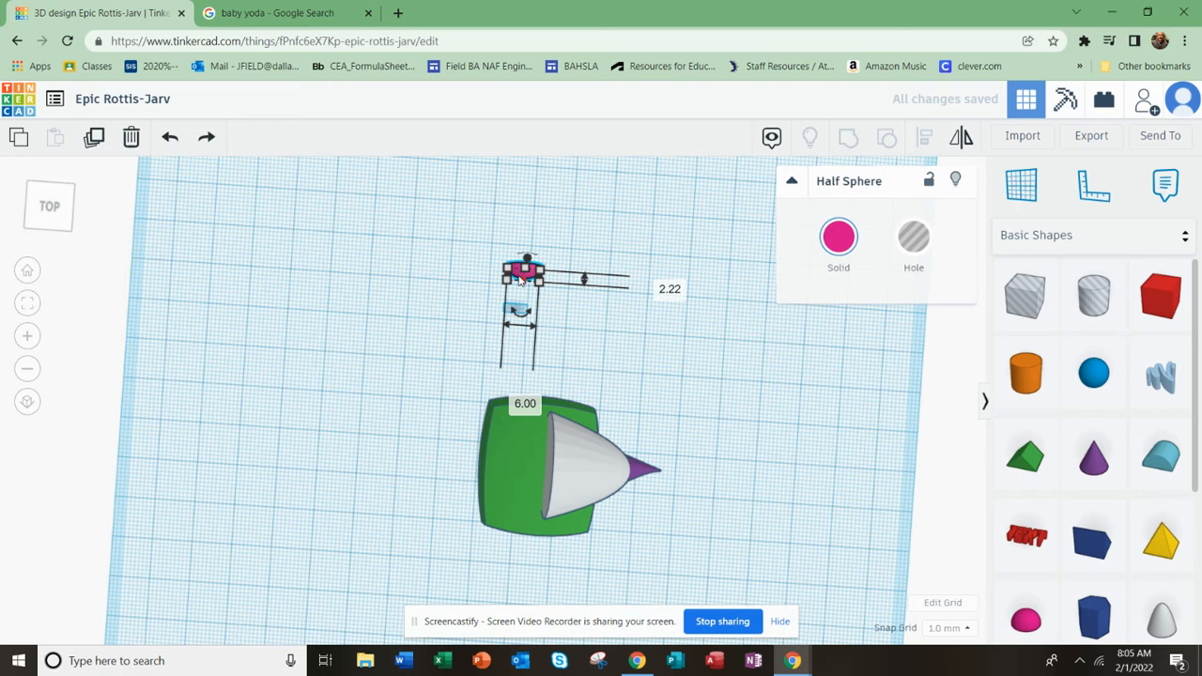
Move the half sphere across from behind the green body to the near side of the head
scroll(521, 280, "up", 3)
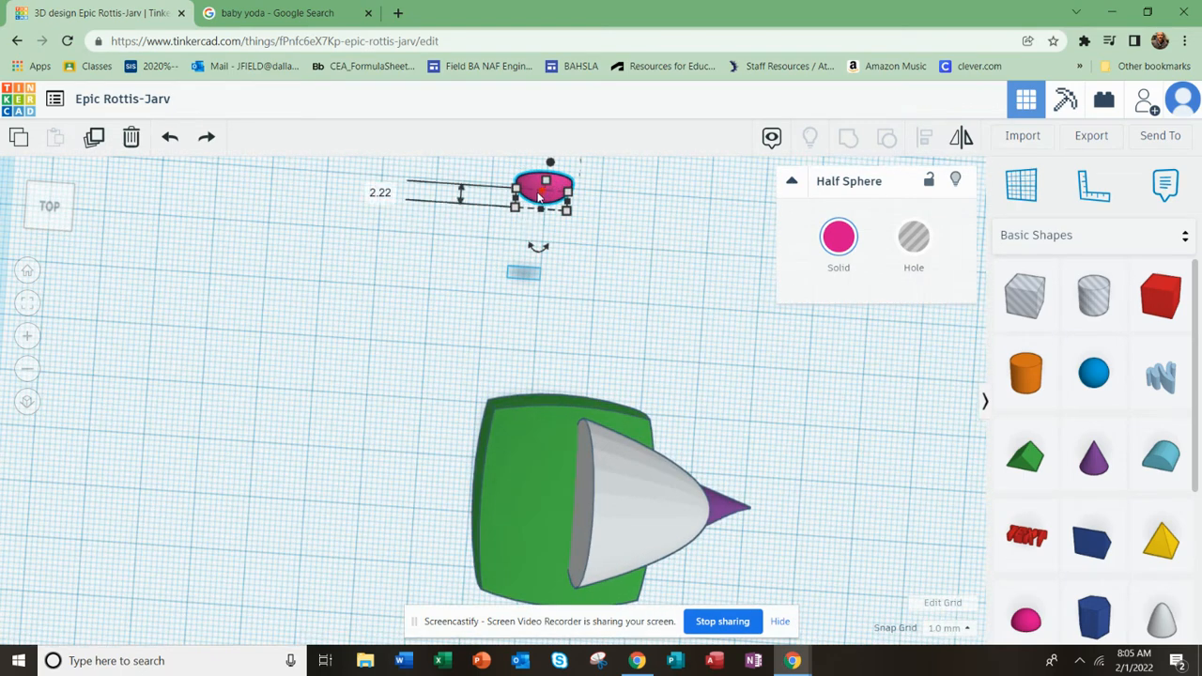
left_click_drag(538, 215, 600, 581)
right_click_drag(600, 580, 590, 193)
Try twice to move the half sphere down along the side of the head, undoing each attempt
left_click_drag(590, 193, 590, 209)
key("ctrl+z")
right_click_drag(596, 306, 584, 241)
left_click_drag(597, 179, 602, 245)
key("ctrl+z")
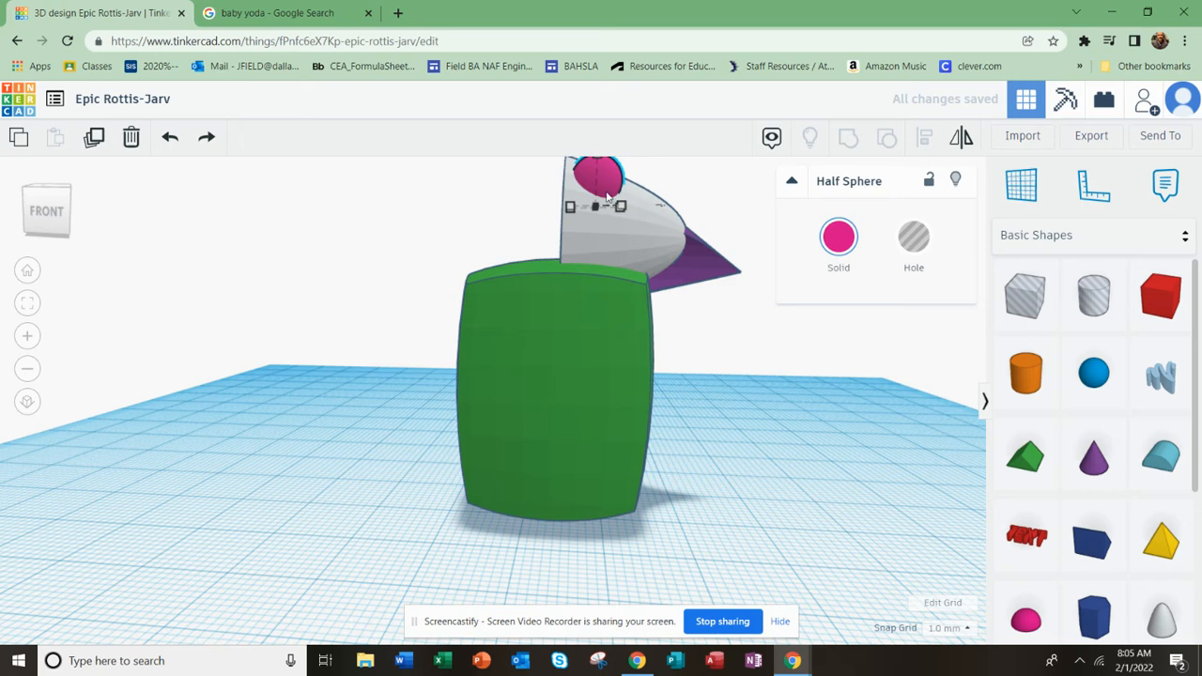
Try to place the half sphere lower on the head and check its position from the beak side
scroll(578, 343, "down", 3)
left_click_drag(556, 219, 555, 239)
right_click_drag(555, 239, 413, 322)
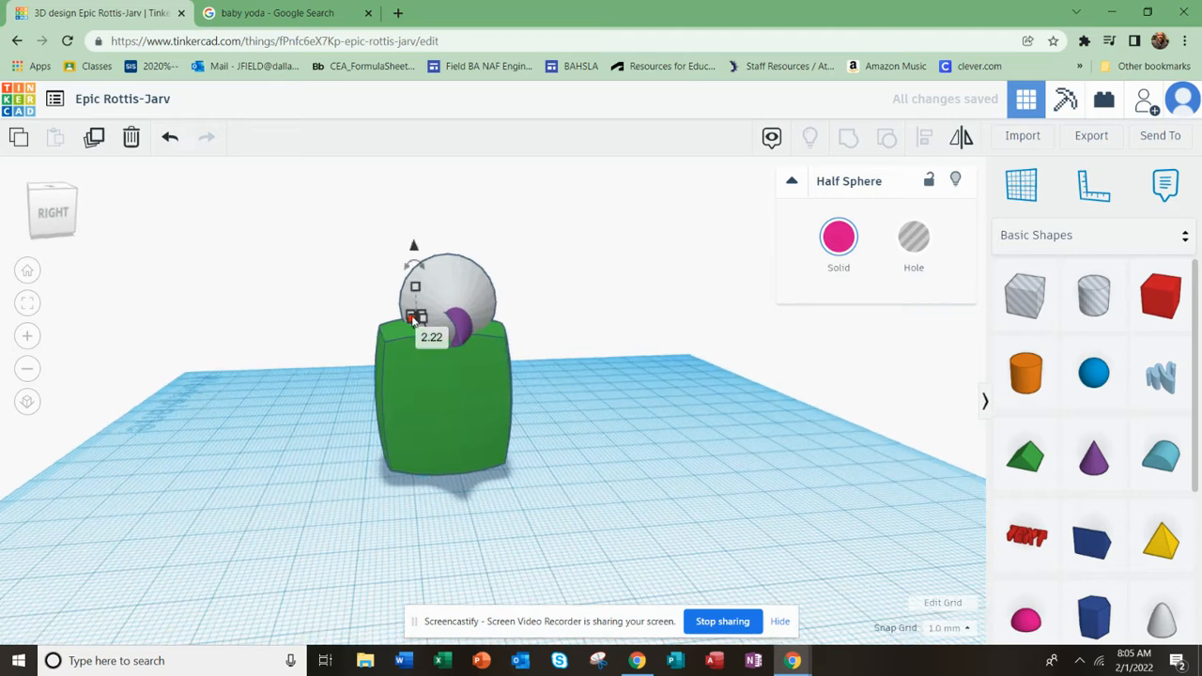
scroll(413, 316, "up", 3)
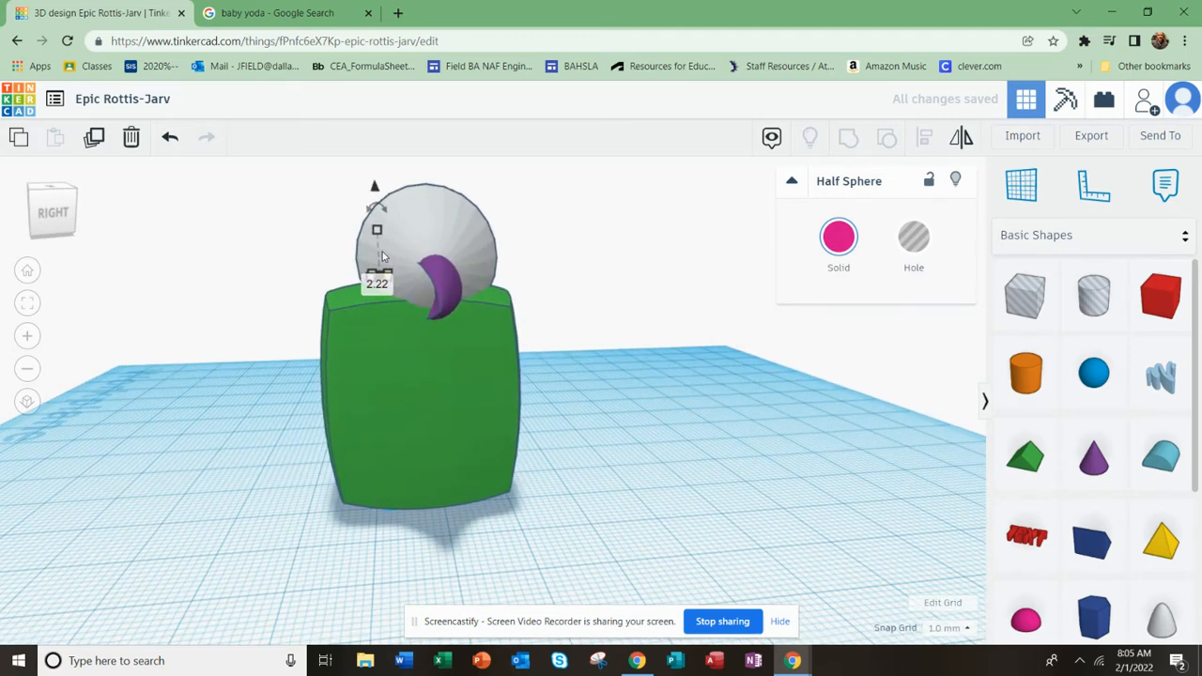
Try to reposition the half sphere from the beak side, undo the head's displacement and select the half sphere again
left_click(359, 255)
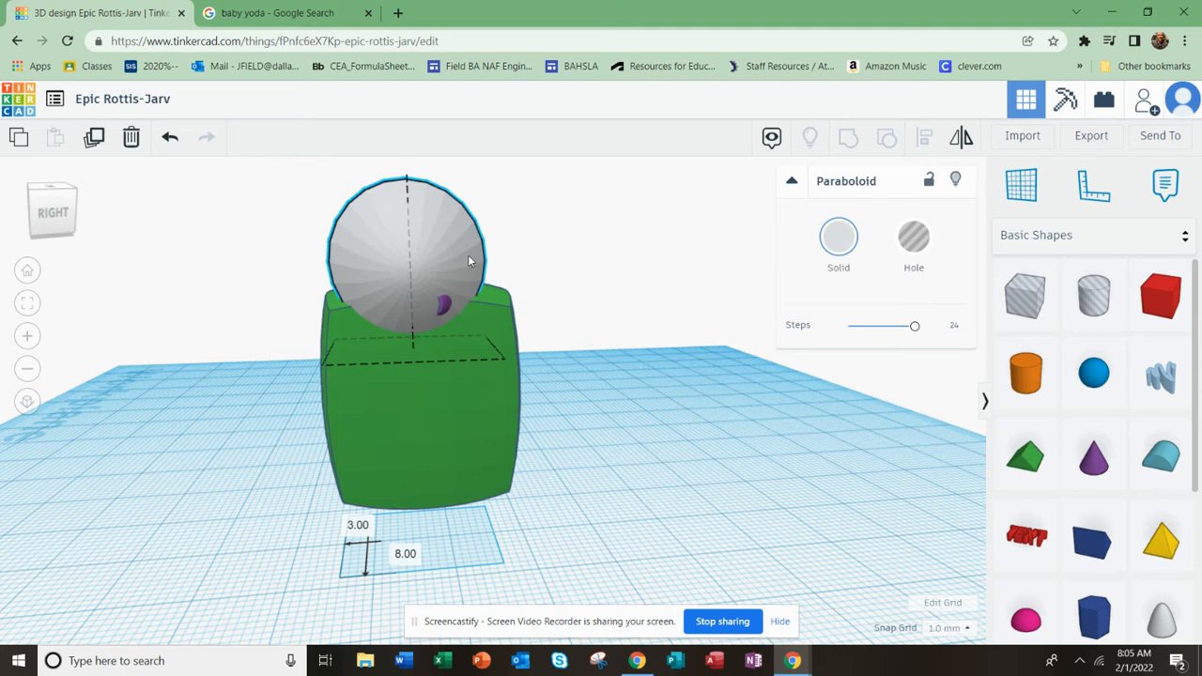
left_click(170, 139)
right_click_drag(418, 285, 383, 194)
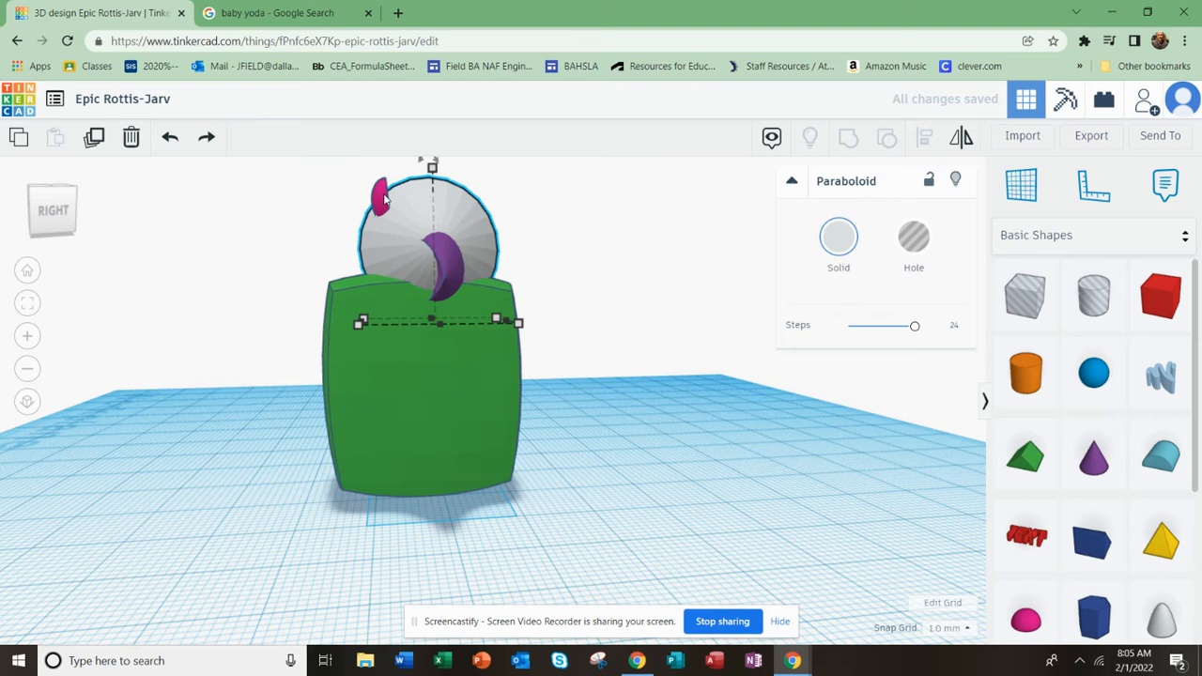
left_click(381, 197)
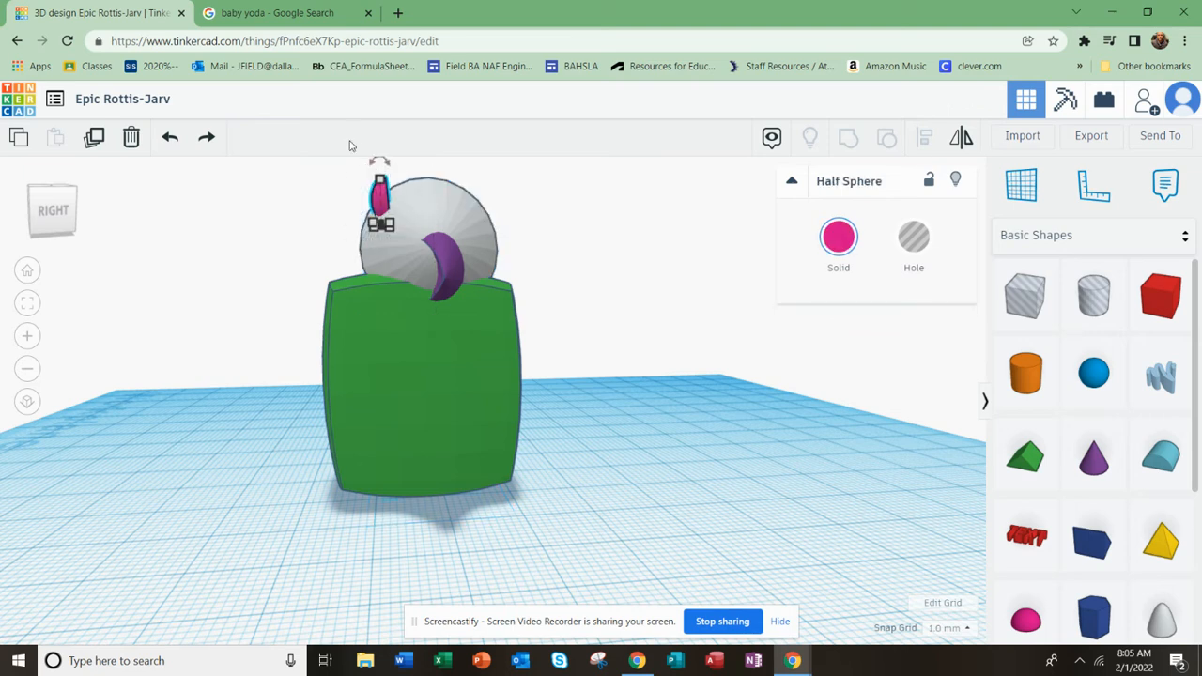
Try to move the half sphere against the side of the head from the beak side, undoing the move
left_click_drag(382, 205, 383, 206)
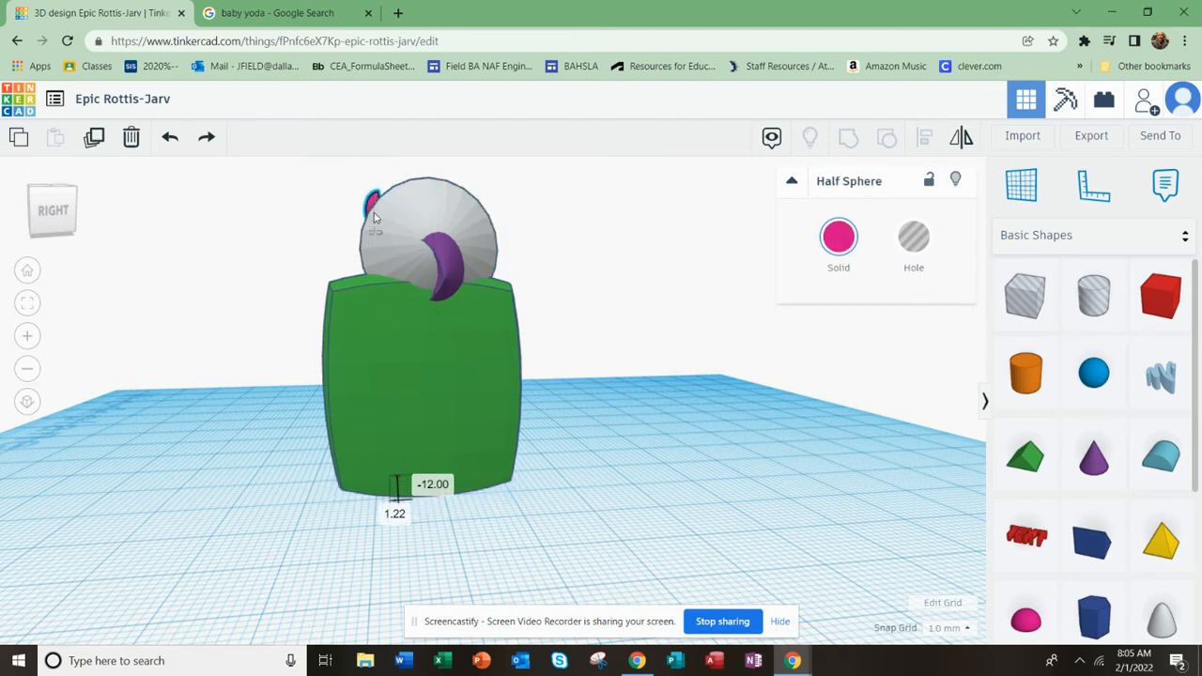
left_click_drag(384, 239, 385, 239)
right_click_drag(385, 239, 615, 240)
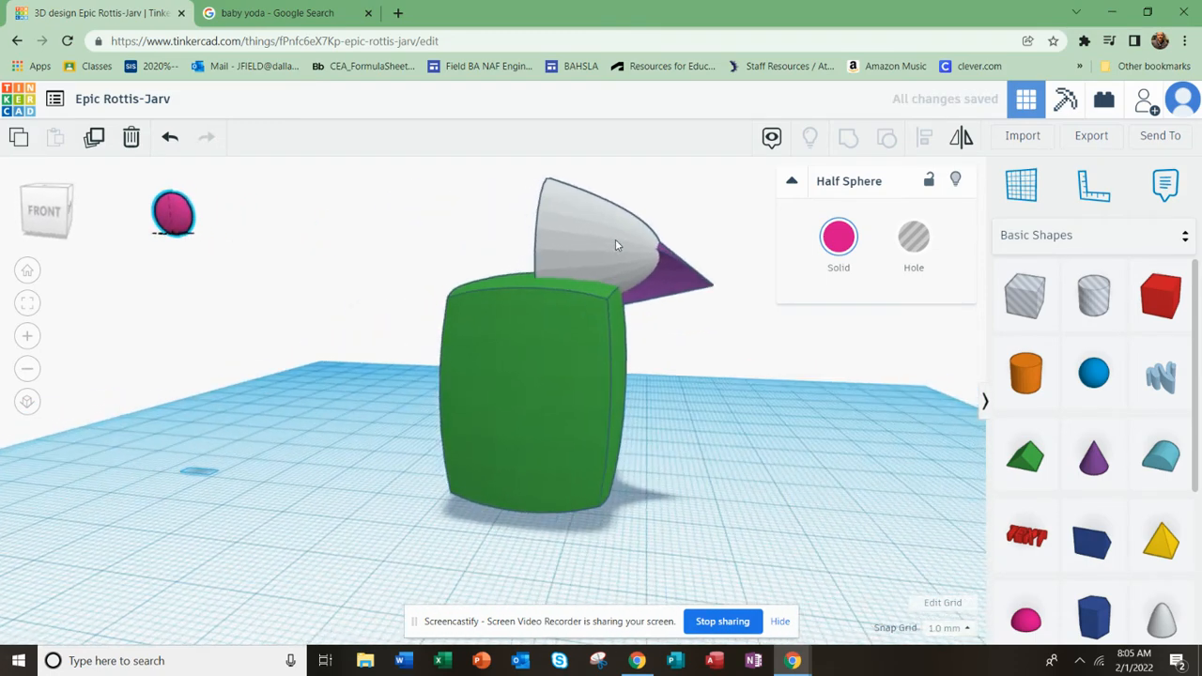
key("ctrl+z")
right_click_drag(538, 265, 572, 263)
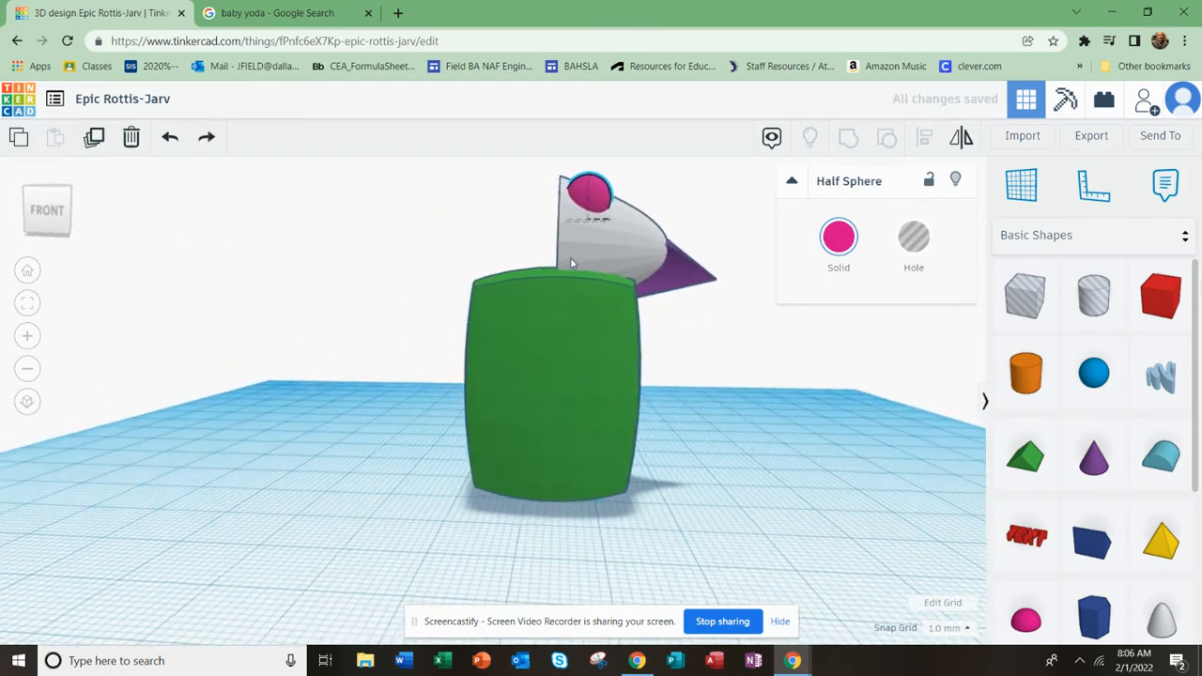
Try to reposition the half sphere beside the head while viewing the figure from behind, undoing the last shift
mouse_move(590, 202)
left_mouse_down()
mouse_move(590, 212)
mouse_move(593, 197)
left_mouse_up()
right_click_drag(554, 255, 654, 214)
left_click_drag(657, 174, 669, 178)
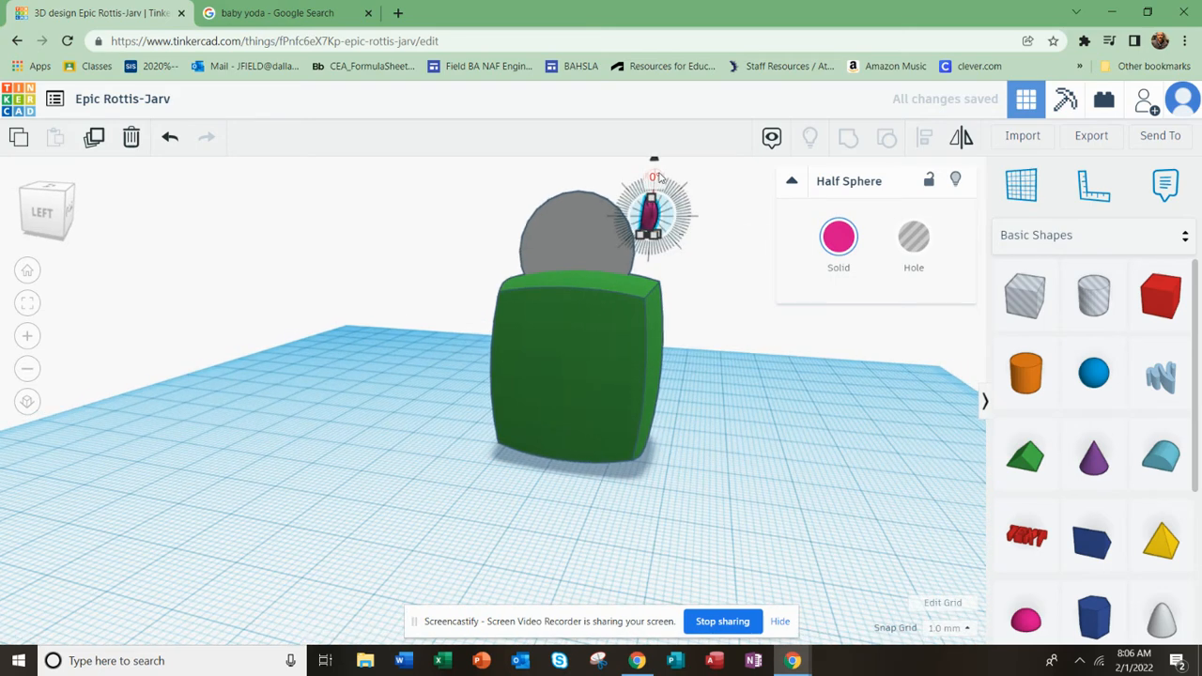
right_click_drag(625, 256, 624, 221)
left_click_drag(633, 201, 634, 204)
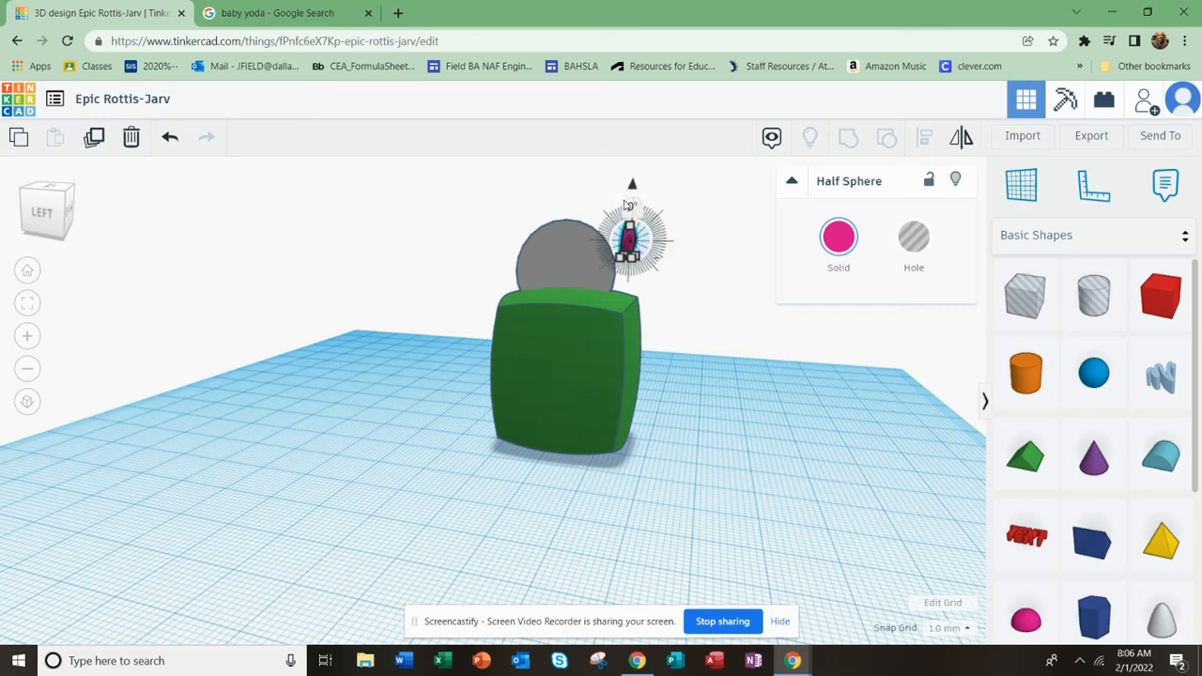
scroll(648, 200, "up", 3)
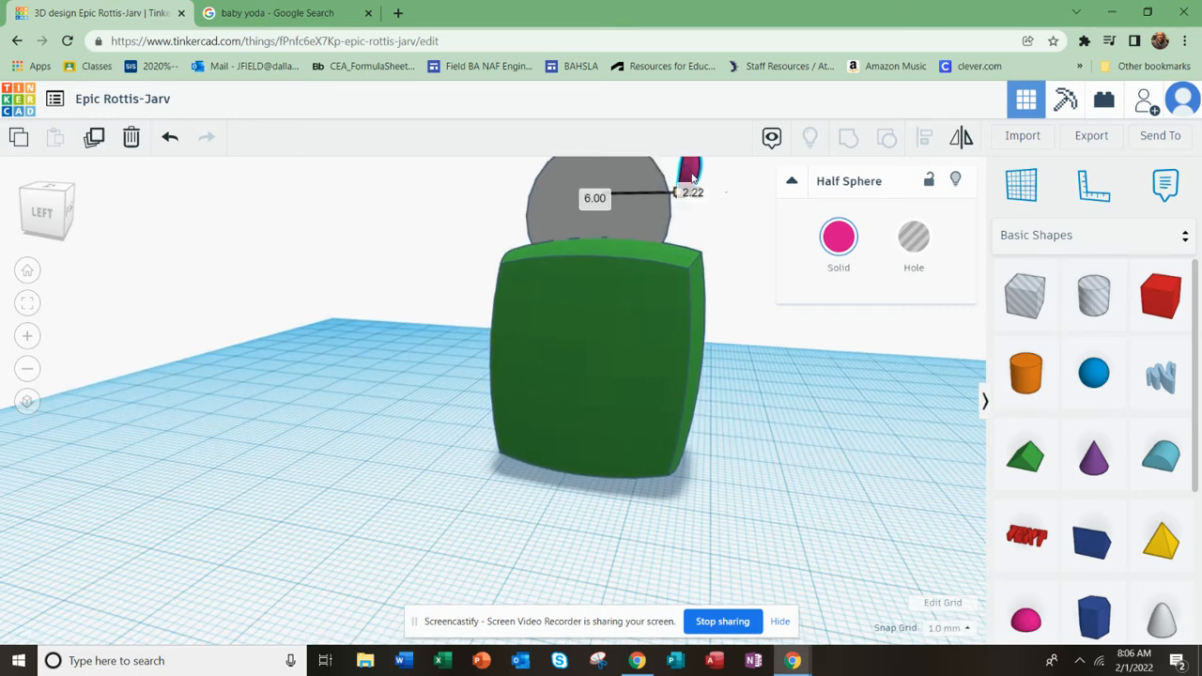
left_click_drag(692, 178, 691, 191)
key("ctrl+z")
scroll(647, 338, "down", 3)
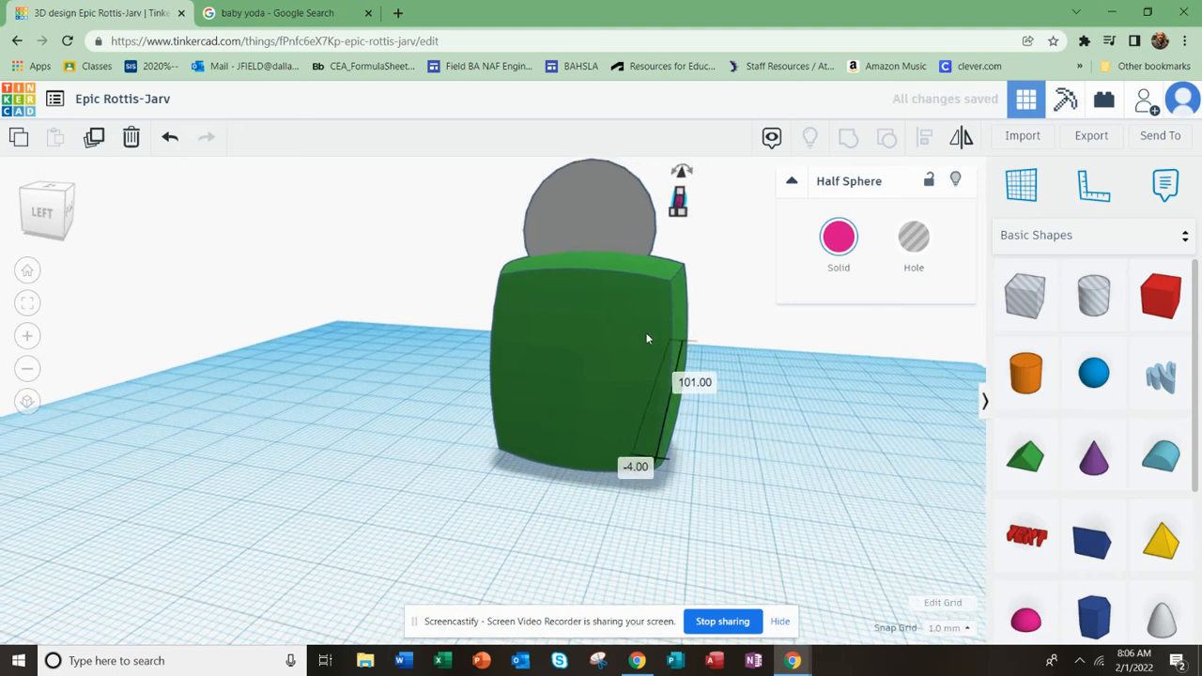
Try to lower the half sphere along the head's side in the view from behind
right_click_drag(647, 351, 612, 387)
scroll(601, 188, "up", 2)
scroll(620, 188, "down", 2)
scroll(630, 174, "up", 2)
scroll(619, 181, "down", 1)
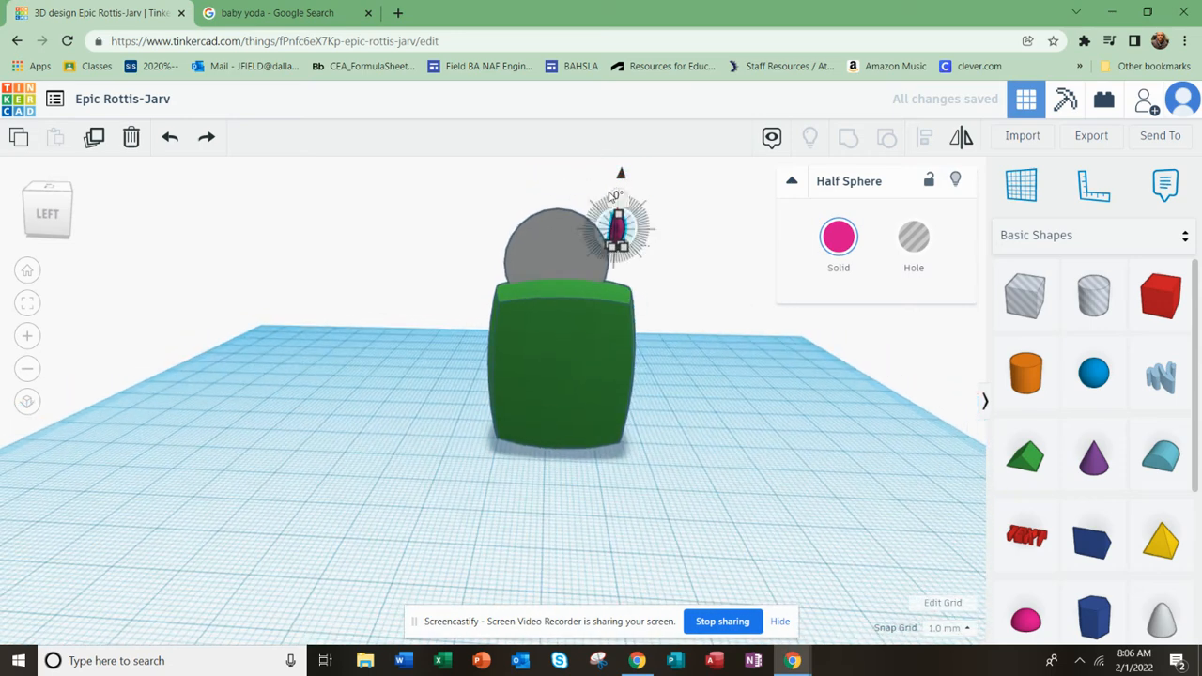
scroll(620, 202, "up", 1)
scroll(624, 210, "down", 1)
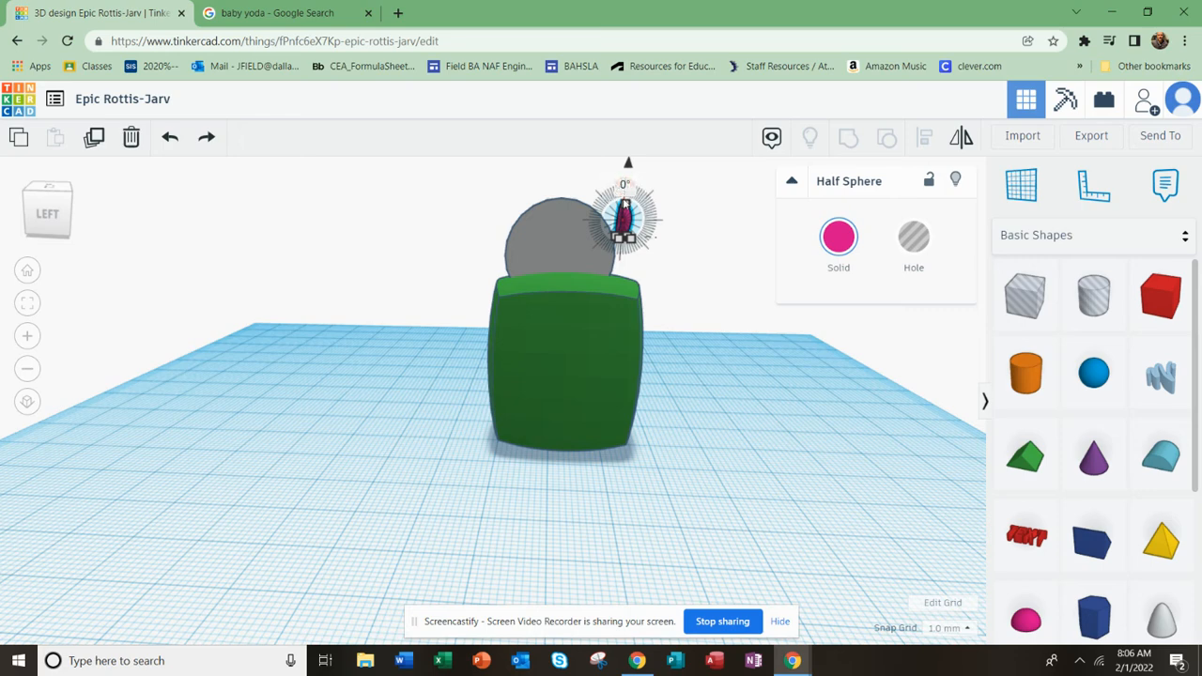
left_click_drag(621, 226, 620, 242)
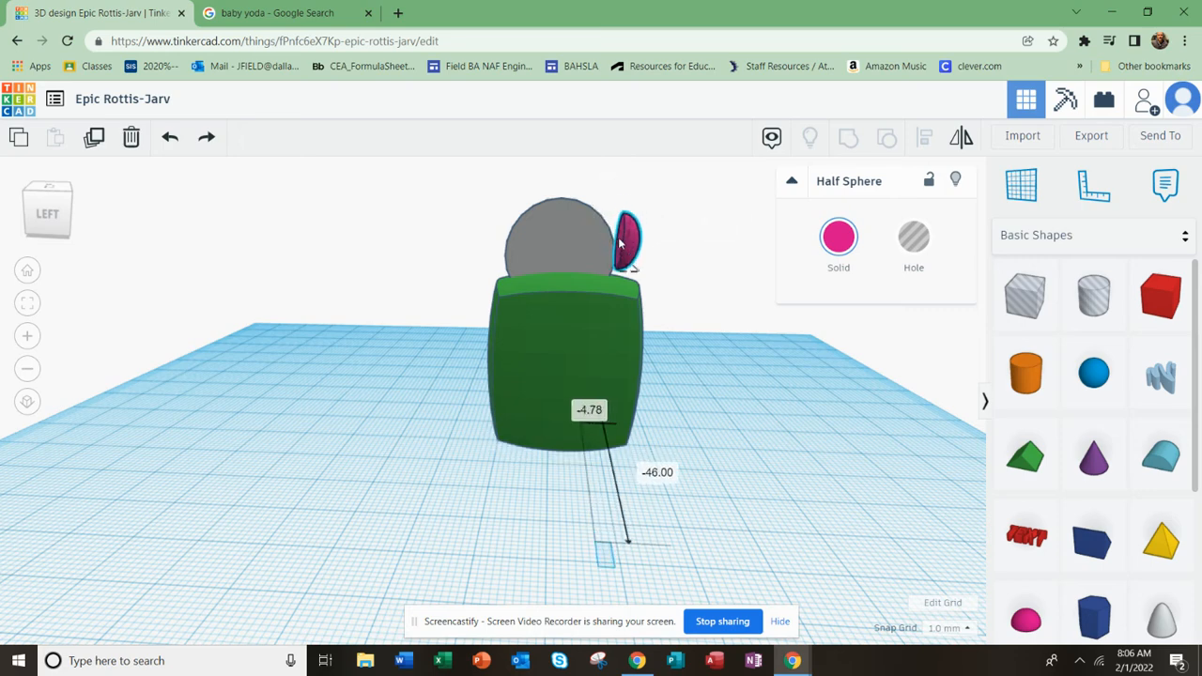
Bring the half sphere back to the rear edge of the head in the side view
right_click_drag(615, 244, 273, 223)
scroll(277, 225, "down", 2)
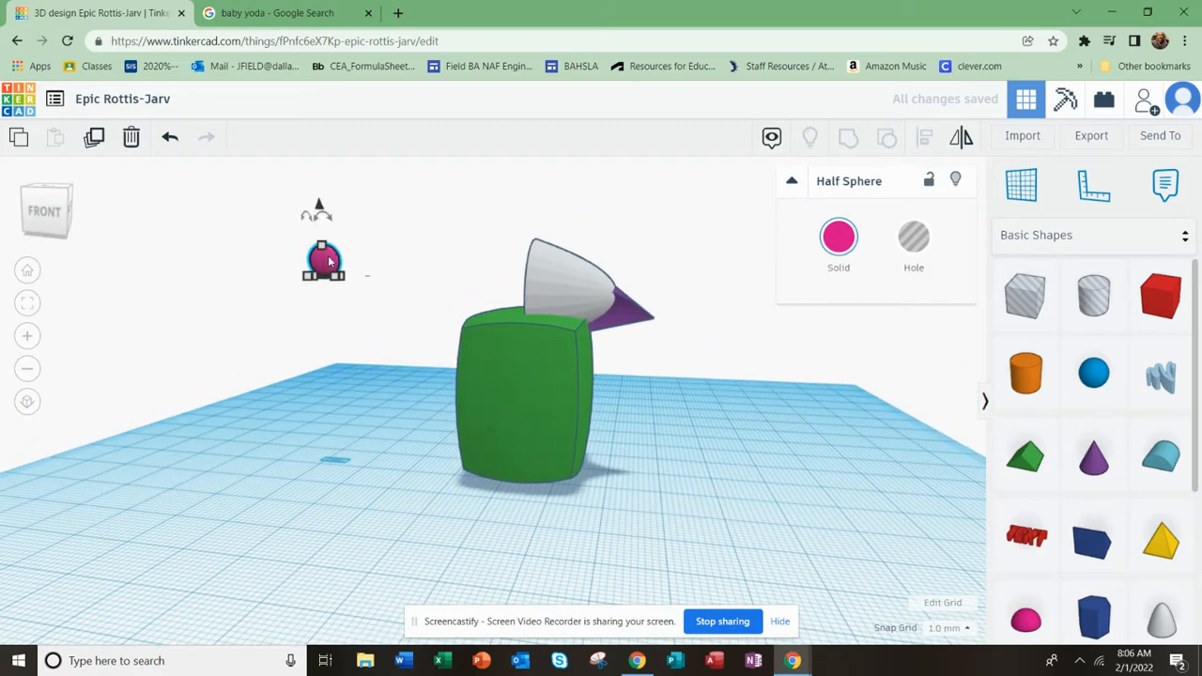
left_click_drag(324, 265, 550, 293)
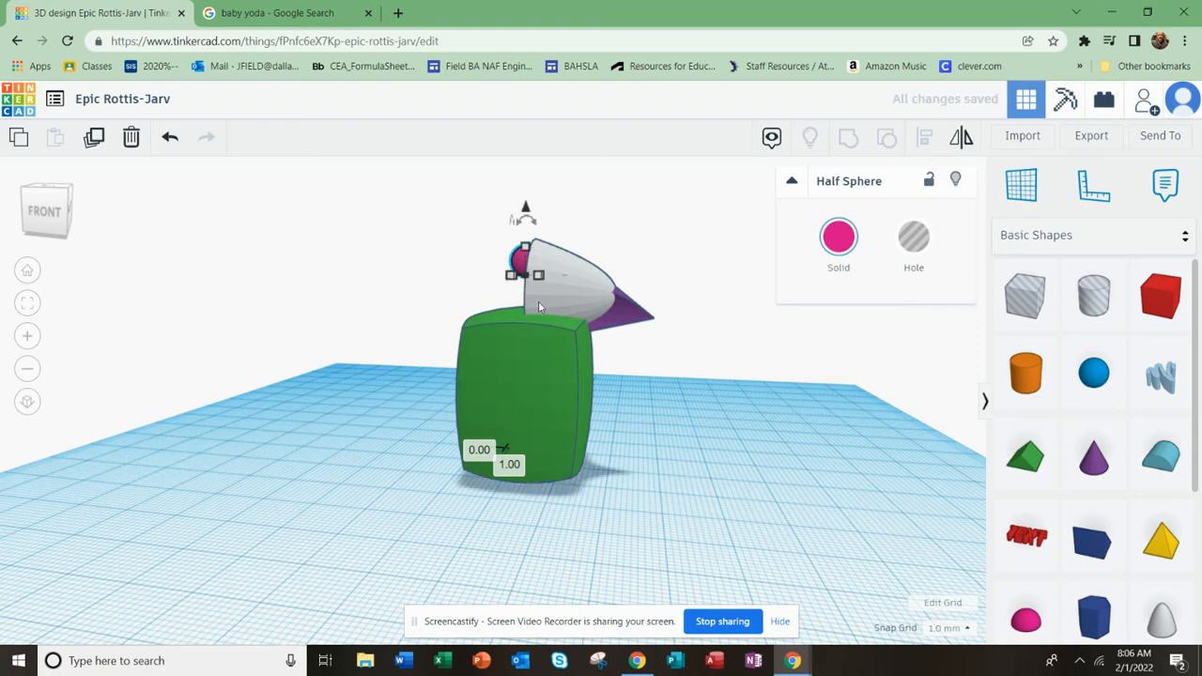
Try to shift the half sphere in the view from above and undo the change
right_click_drag(538, 301, 529, 414)
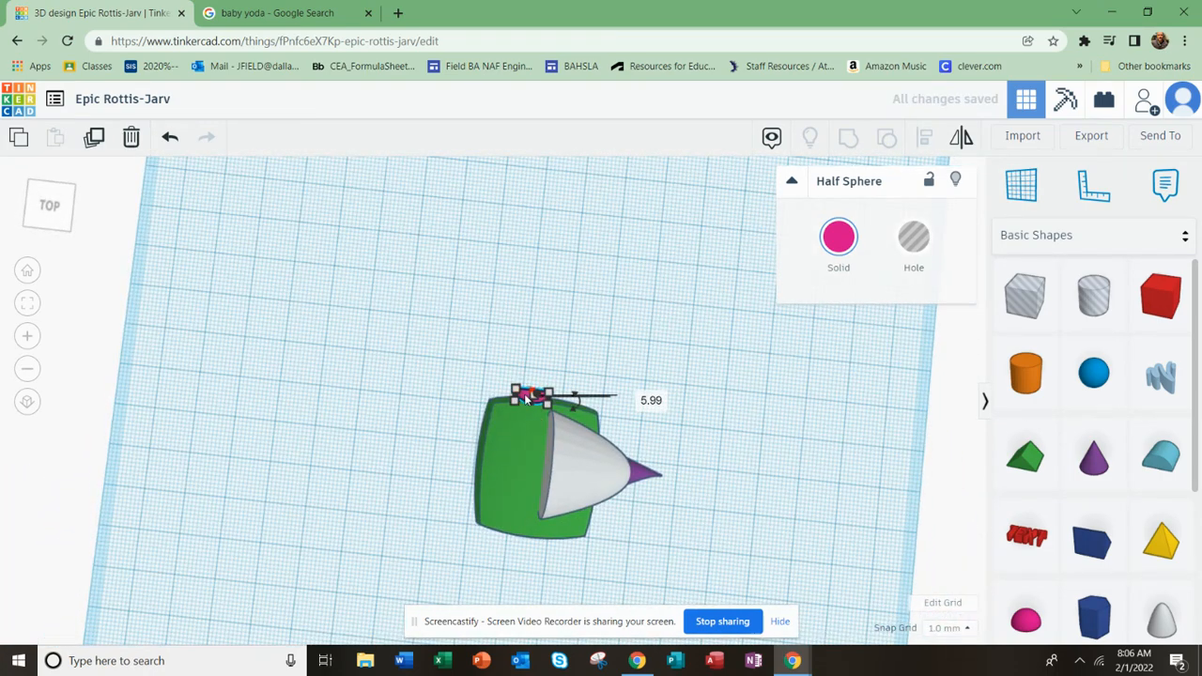
left_click_drag(570, 498, 583, 503)
key("ctrl+z")
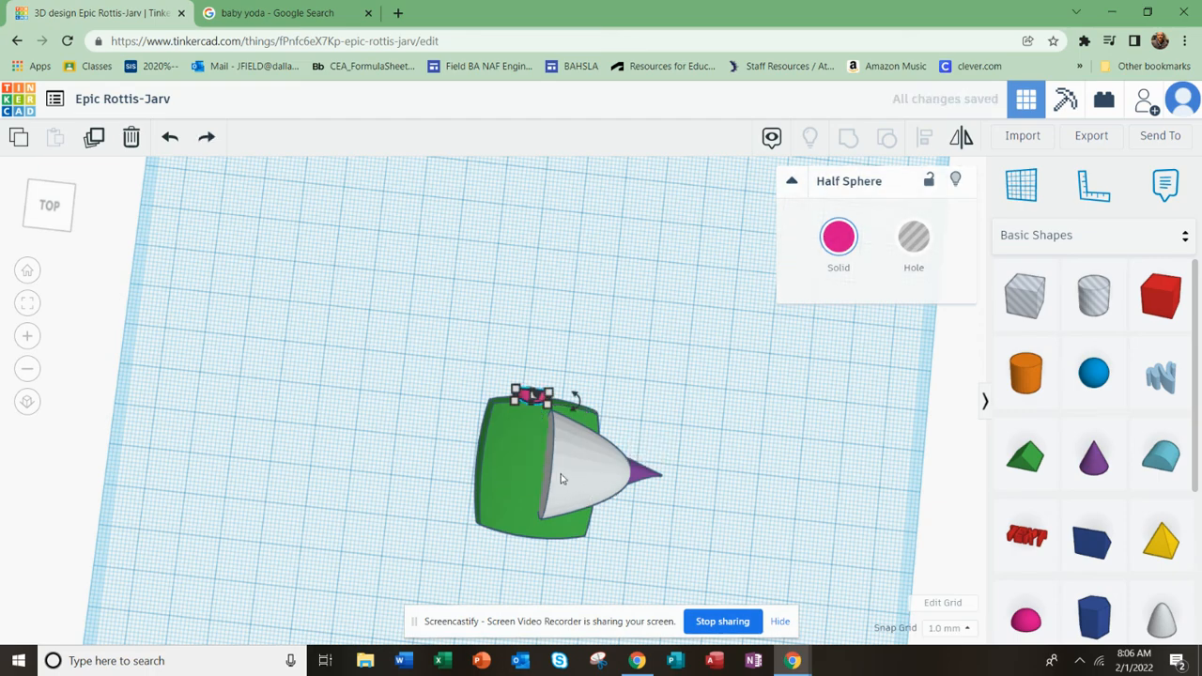
Move the half sphere from beside the green body across to the opposite side of the head, seen from above
scroll(533, 411, "up", 3)
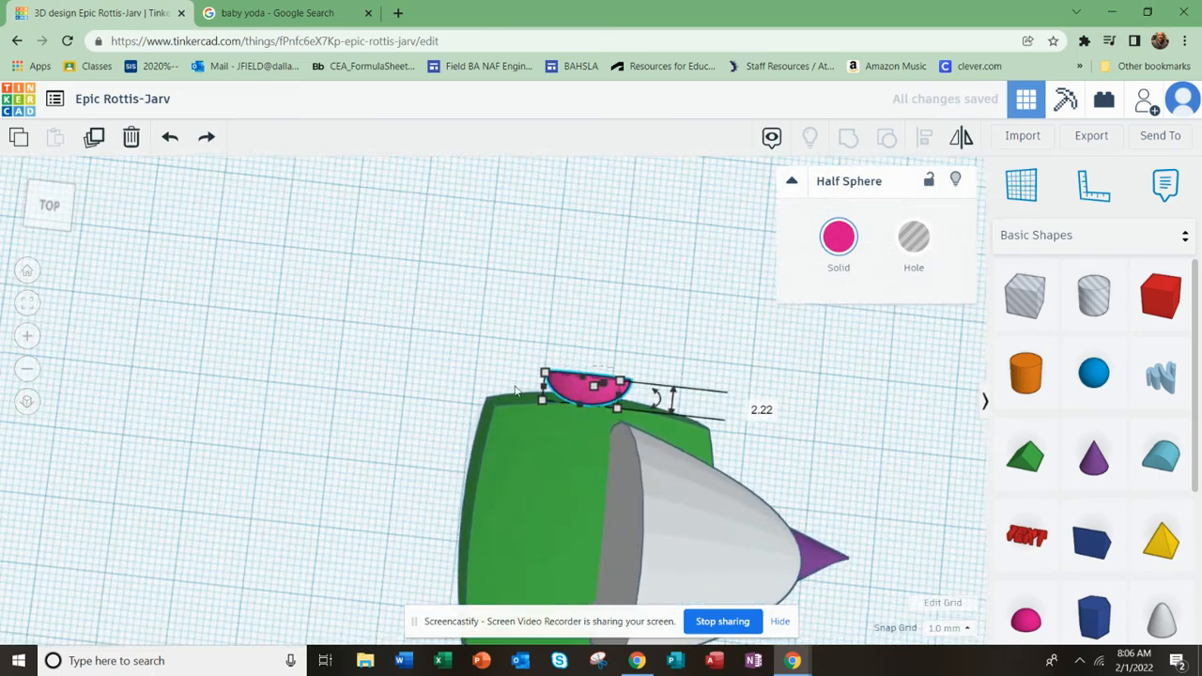
scroll(598, 503, "down", 3)
scroll(607, 545, "up", 4)
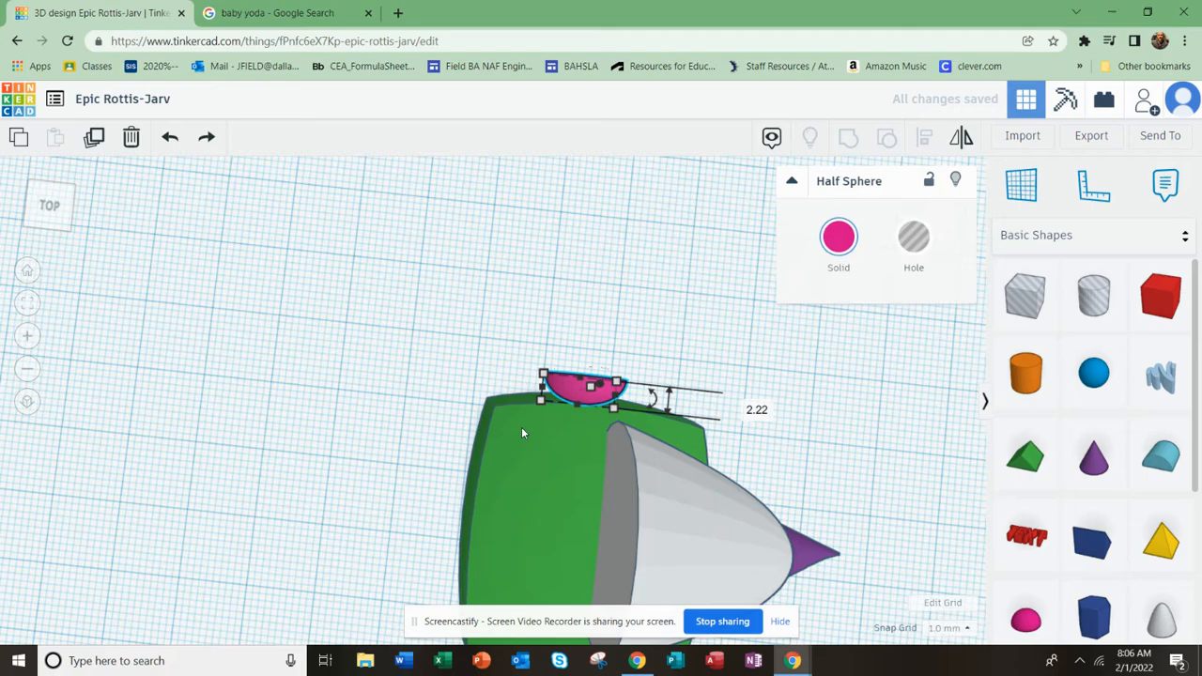
scroll(499, 393, "down", 2)
scroll(500, 393, "down", 3)
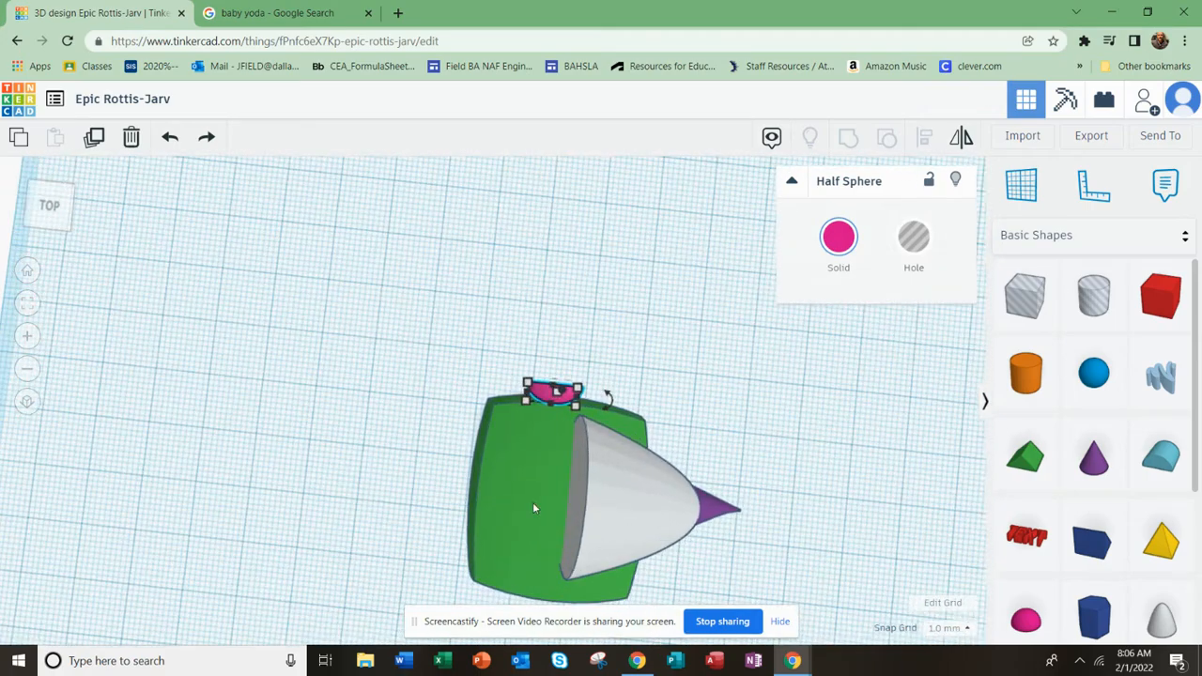
scroll(526, 545, "up", 4)
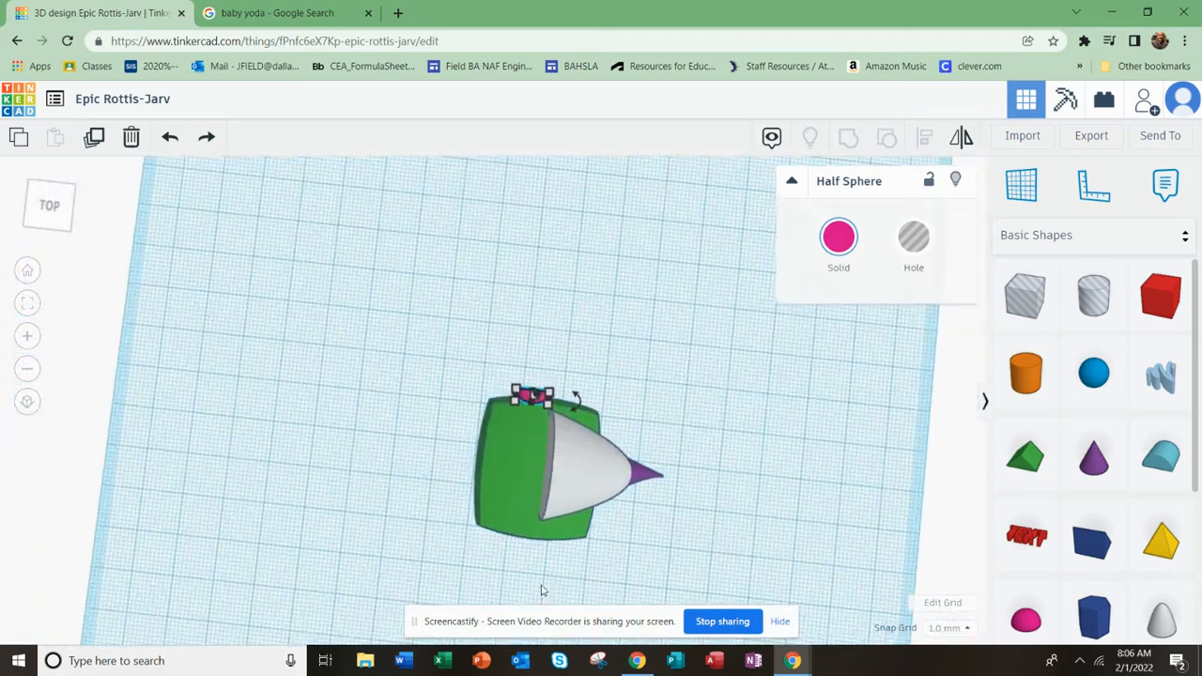
right_click_drag(656, 583, 254, 423)
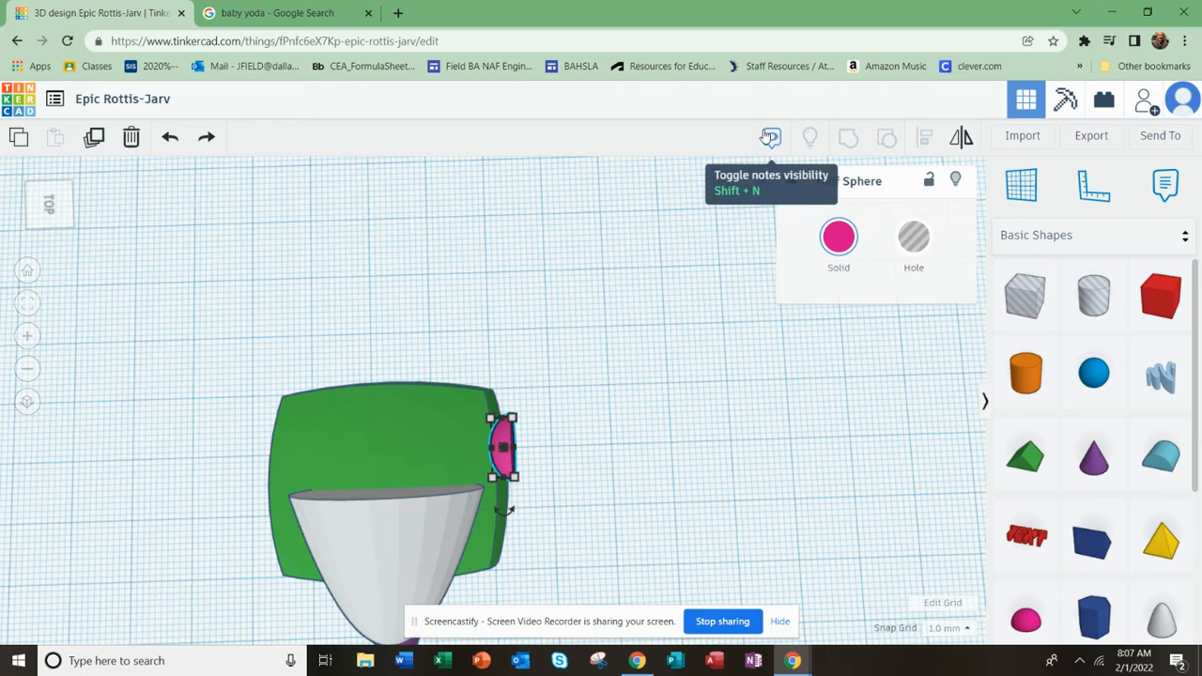
scroll(359, 523, "up", 3)
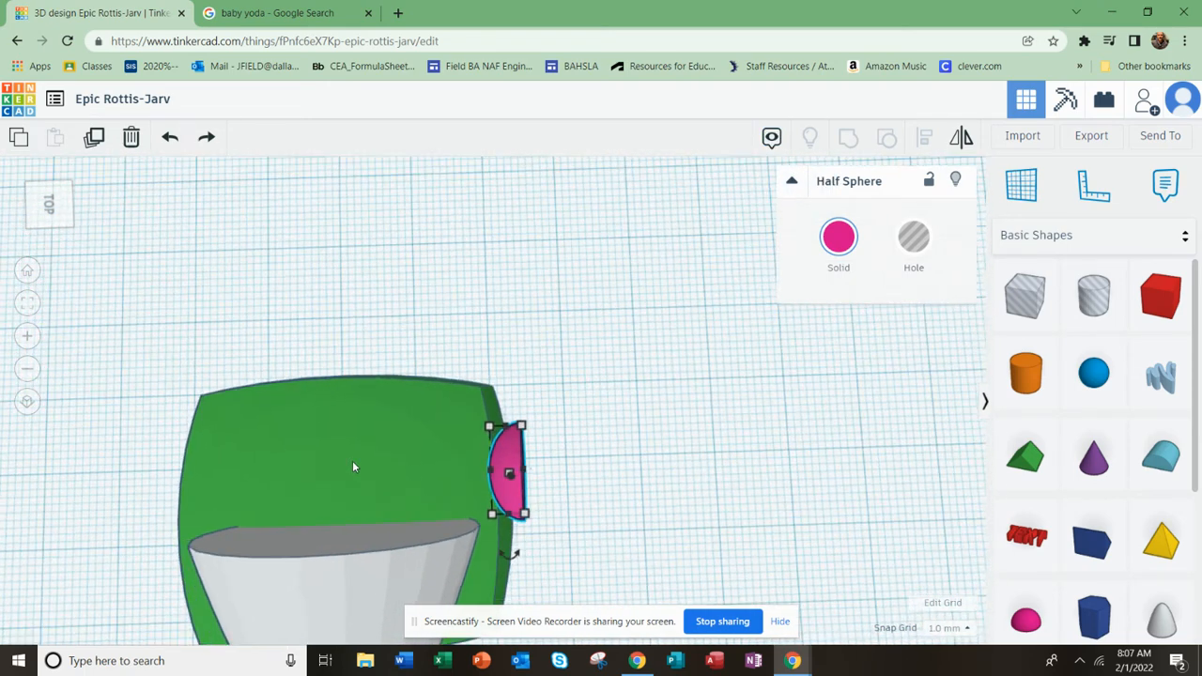
scroll(353, 464, "down", 3)
left_click_drag(498, 467, 309, 554)
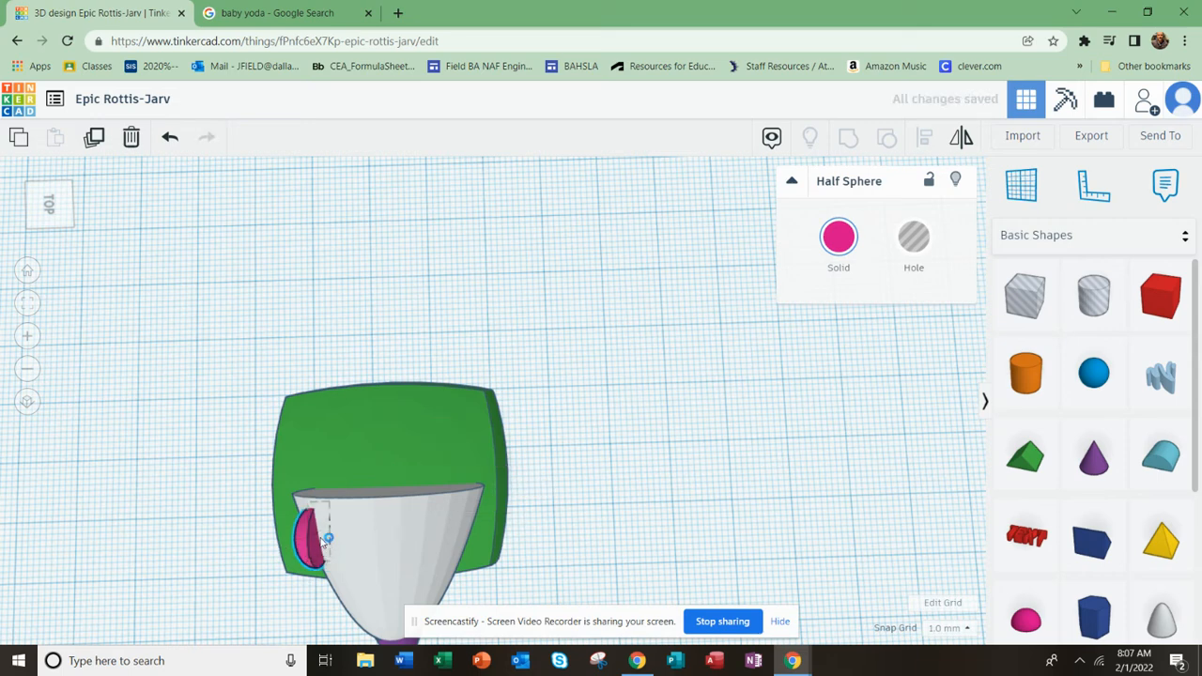
Adjust the half sphere's placement on the upper side of the head
right_click_drag(297, 554, 386, 455)
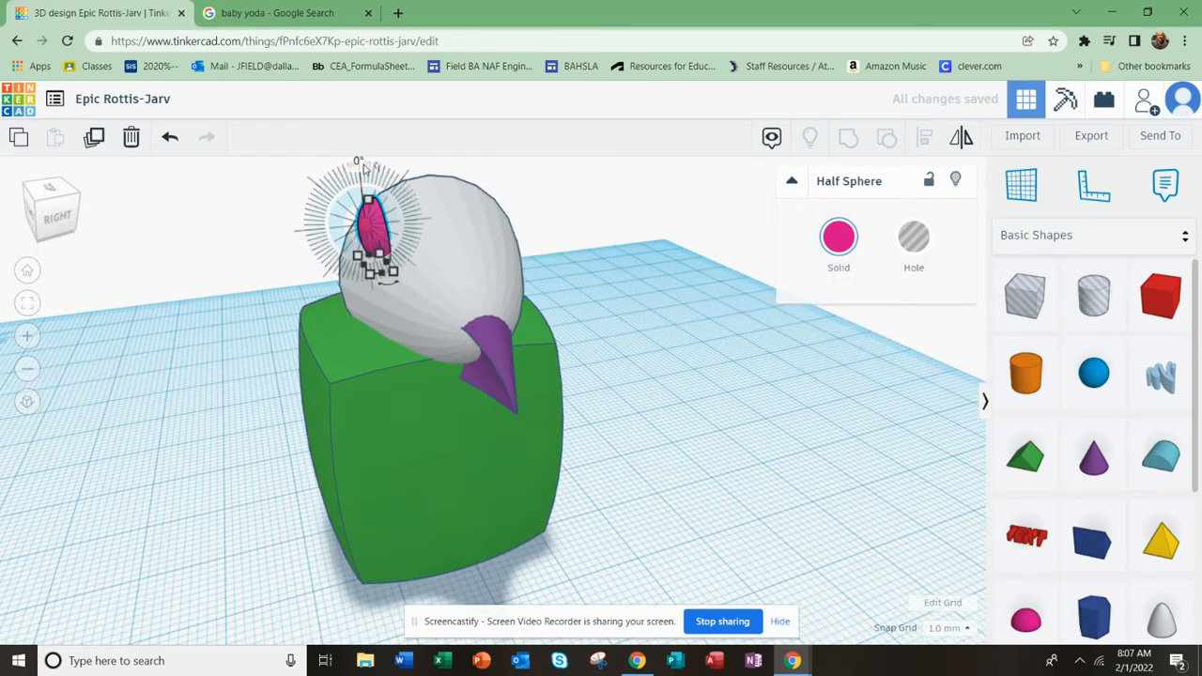
scroll(397, 211, "down", 2)
left_click_drag(398, 225, 419, 228)
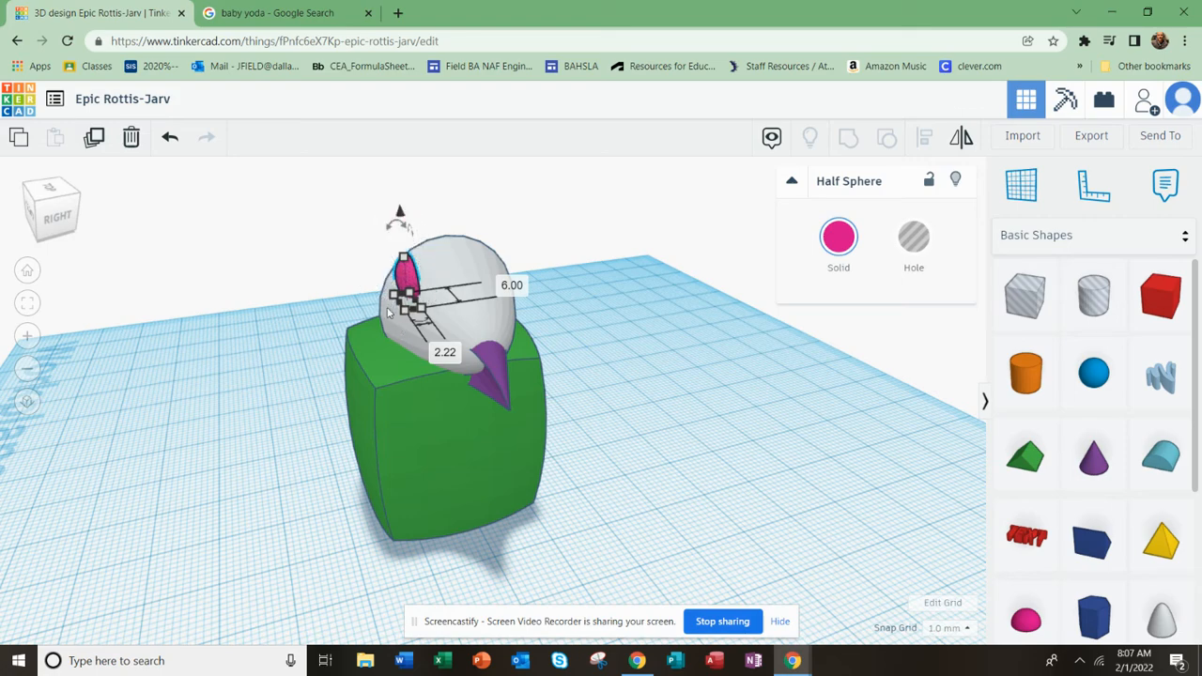
Examine how the half sphere sits against the head from the beak side
scroll(388, 318, "up", 4)
right_click_drag(333, 219, 369, 191)
scroll(370, 256, "up", 3)
scroll(373, 259, "down", 3)
scroll(394, 166, "up", 2)
scroll(399, 183, "up", 2)
scroll(404, 204, "down", 6)
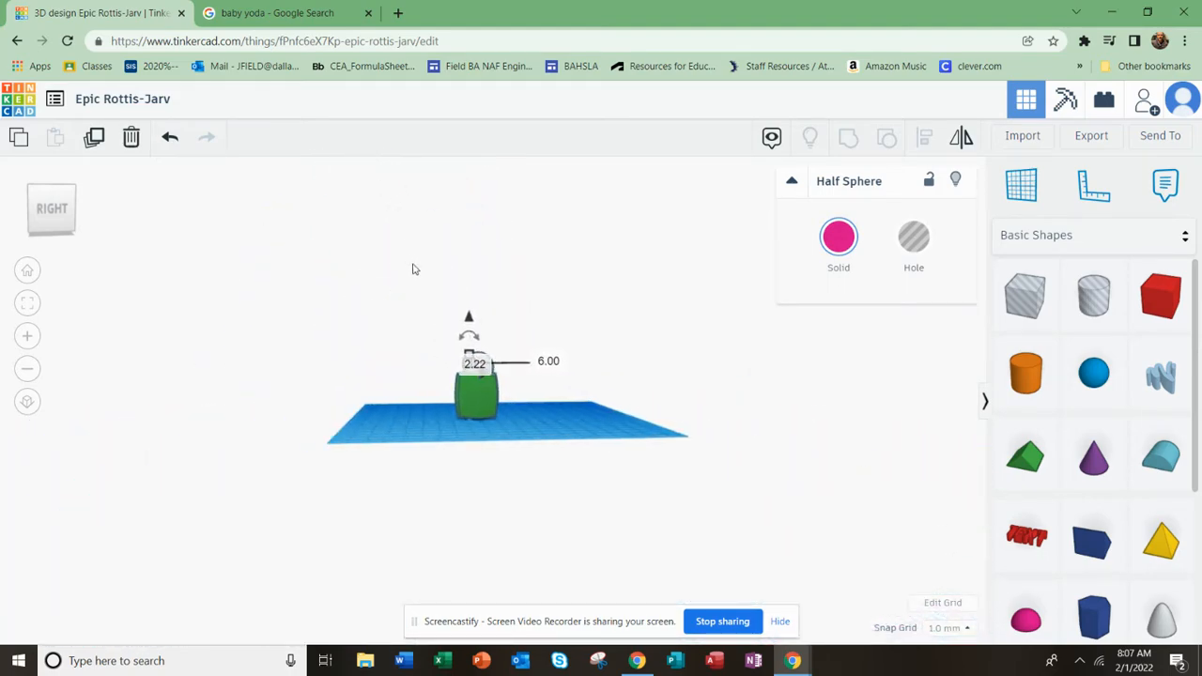
scroll(397, 279, "up", 5)
scroll(351, 201, "down", 2)
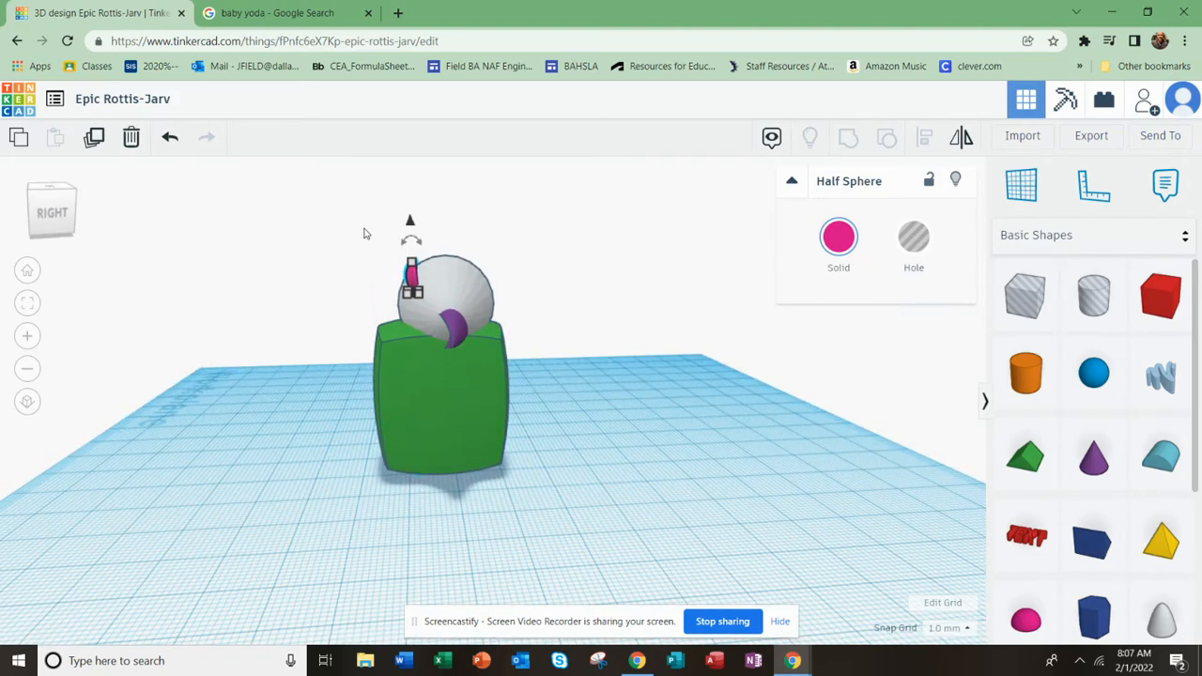
scroll(343, 230, "up", 5)
scroll(347, 225, "down", 2)
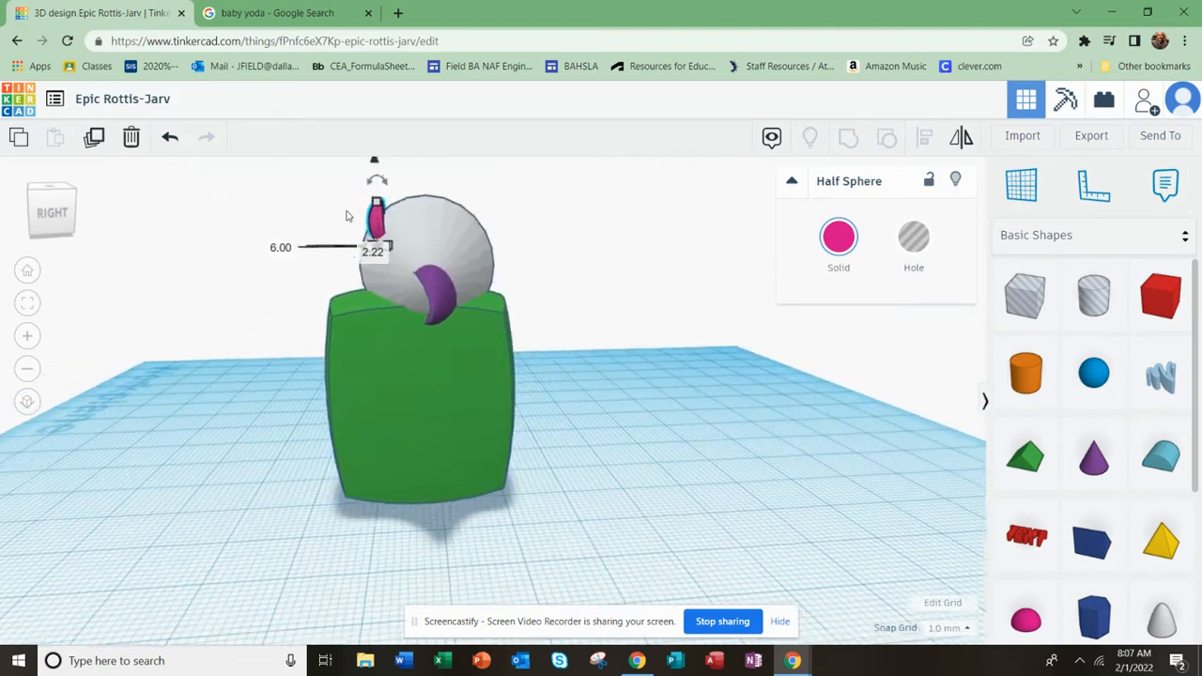
Place the half sphere partly embedded in the side of the head as an eye and check it from the side
left_click_drag(380, 232, 378, 239)
key("ctrl+z")
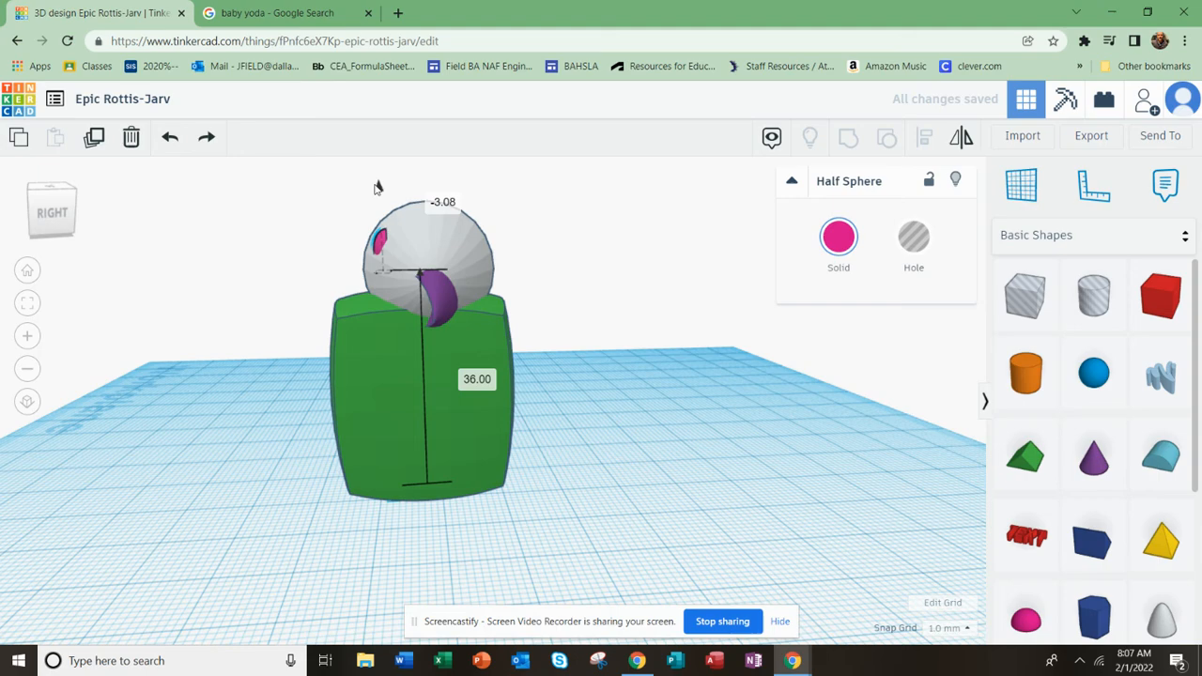
right_click_drag(424, 310, 655, 306)
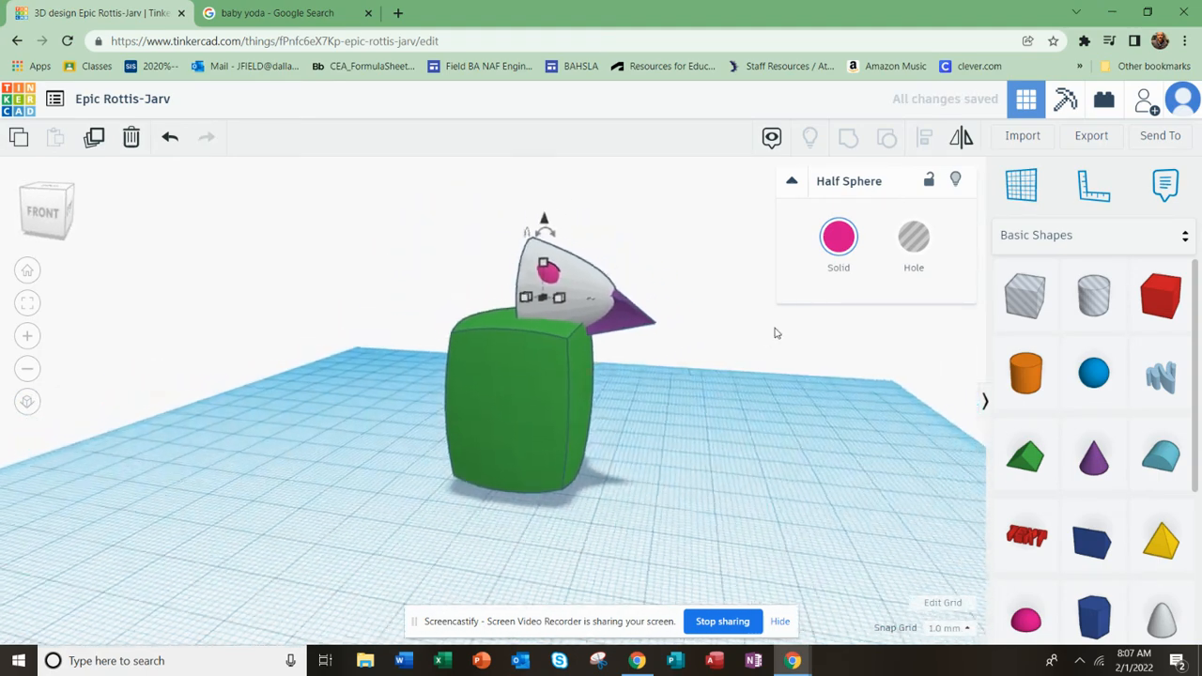
right_click_drag(335, 253, 625, 236)
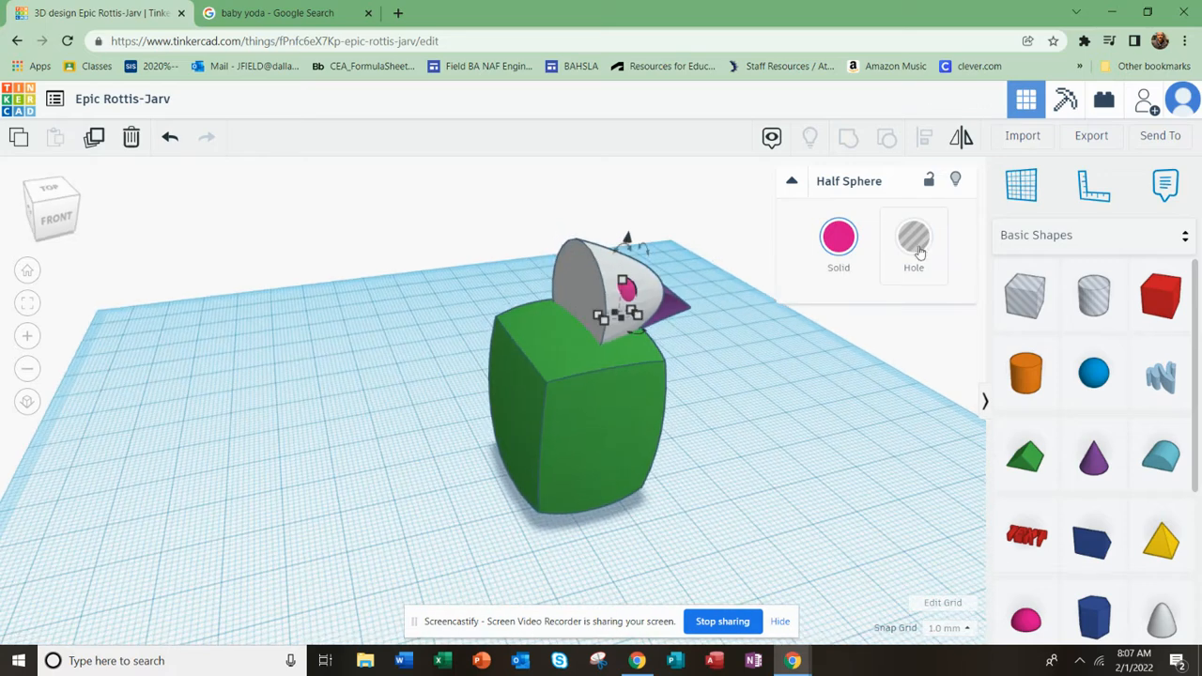
Group the half-sphere eye, head and beak into one shape, leaving out the green body
left_click(708, 203)
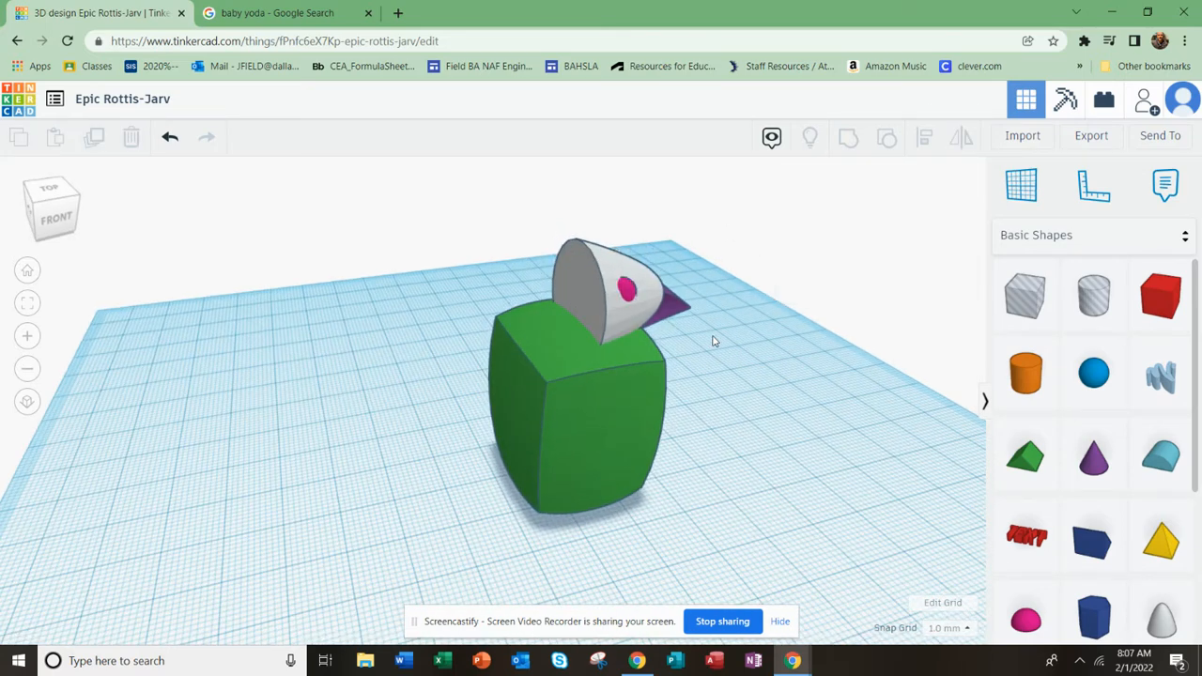
left_click_drag(705, 327, 590, 229)
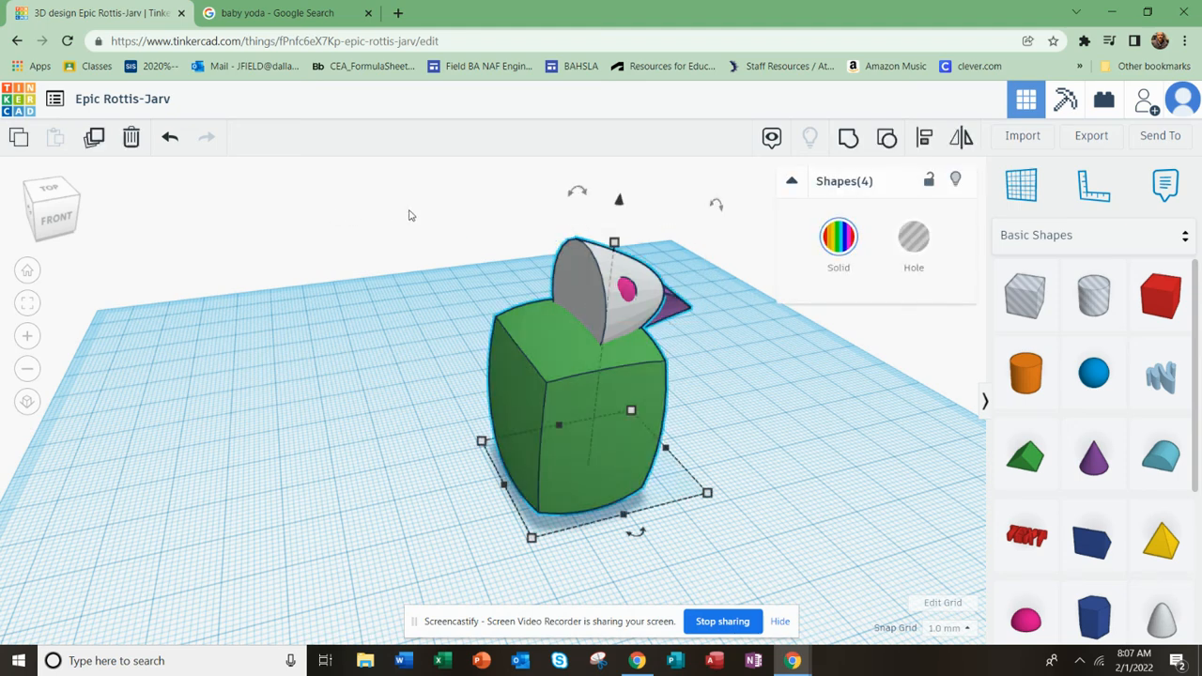
left_click(737, 328)
left_click_drag(708, 311, 670, 294)
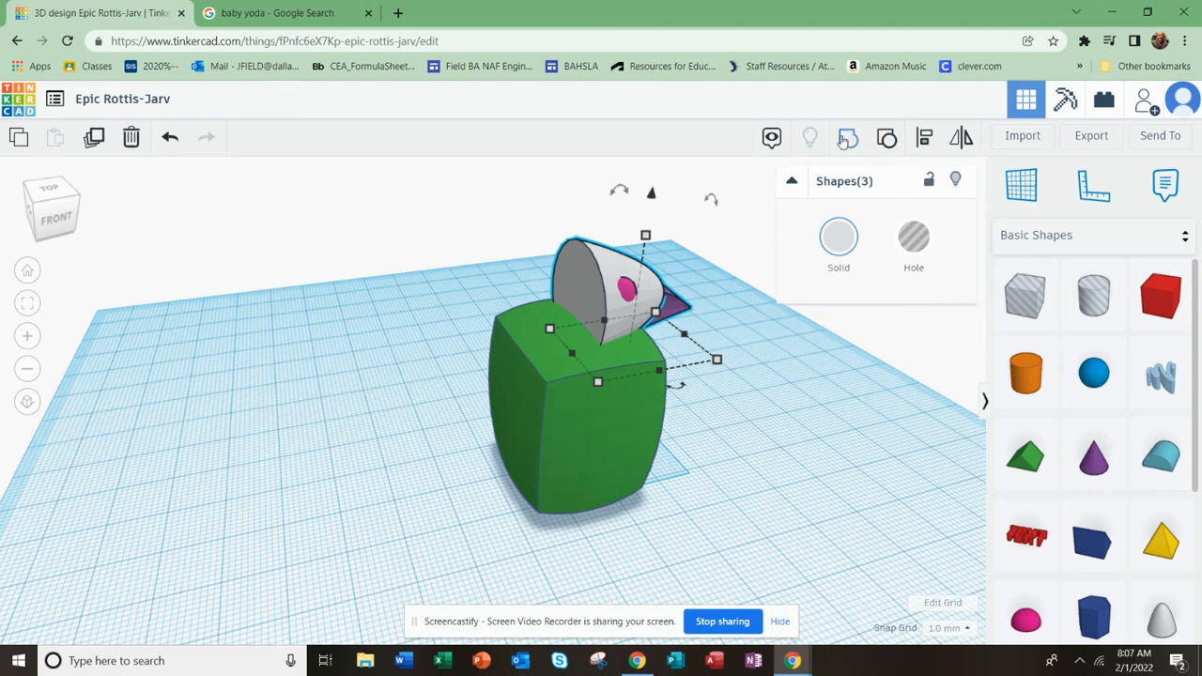
left_click(844, 139)
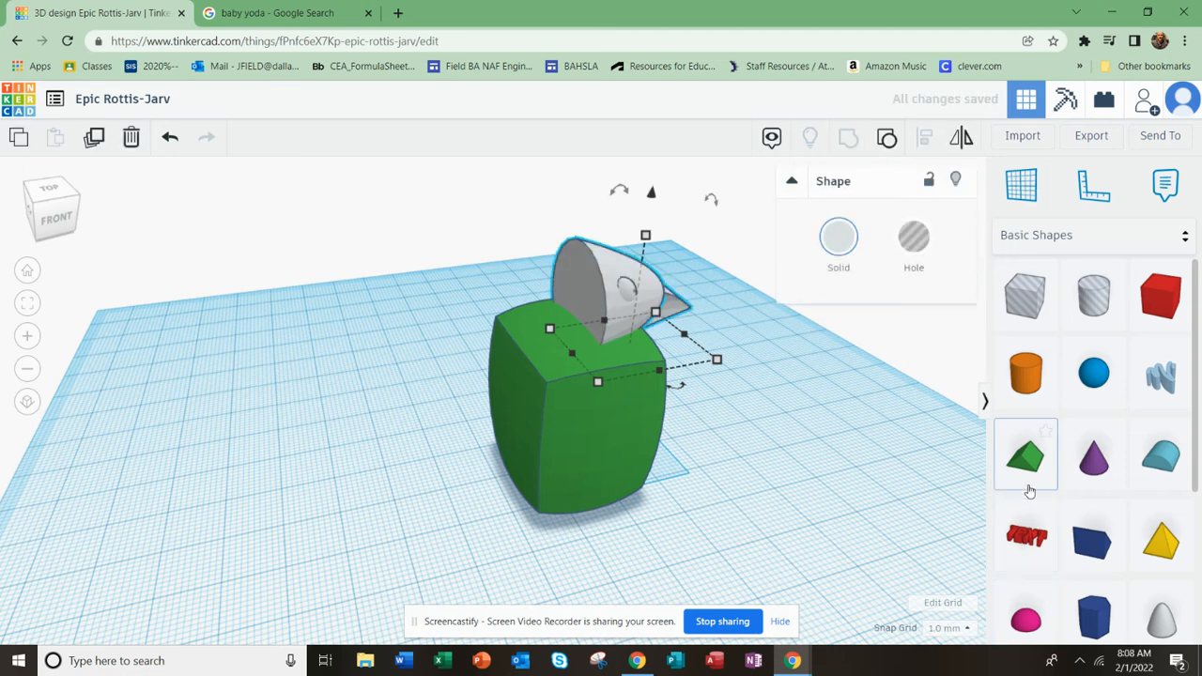
scroll(1094, 458, "down", 3)
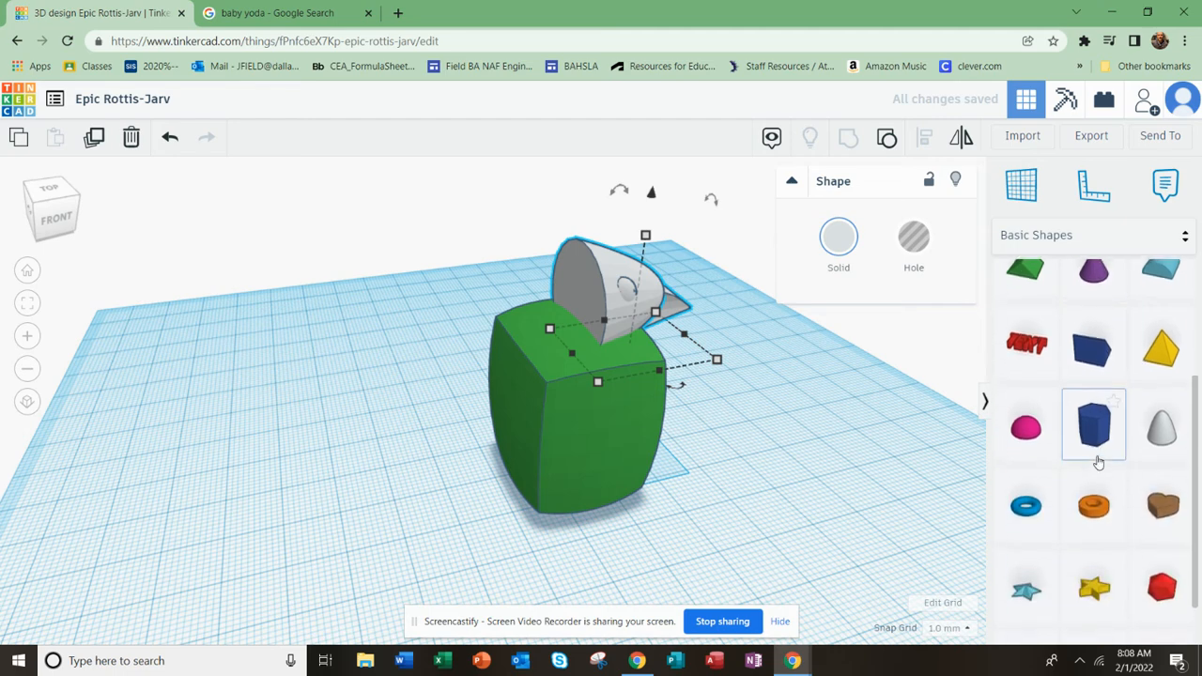
scroll(1095, 461, "down", 1)
scroll(1096, 461, "up", 5)
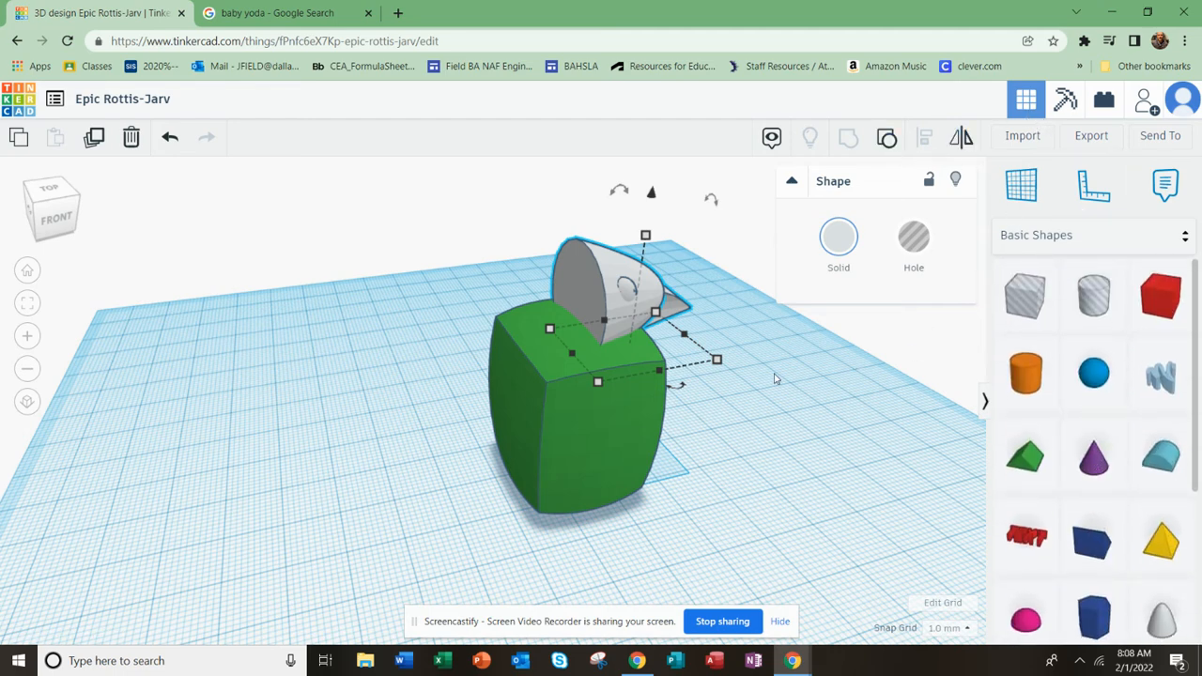
Color the grouped head, beak and eye green to match the body
left_click(838, 242)
left_click(906, 384)
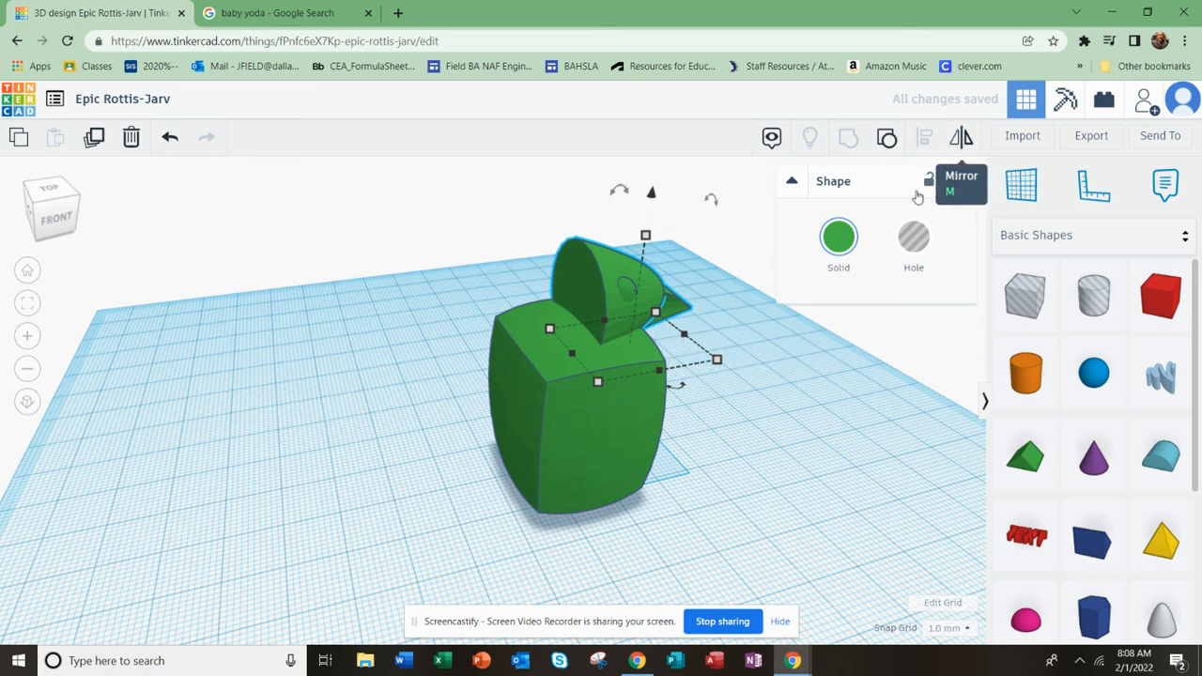
left_click(665, 264)
left_click(643, 270)
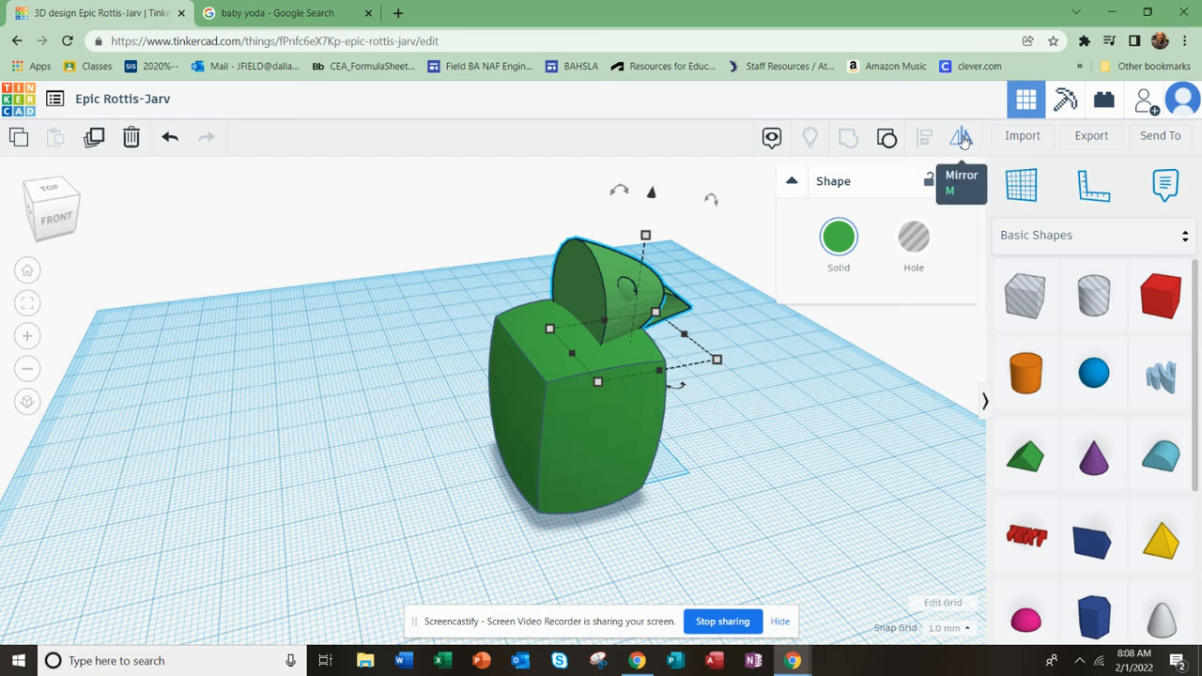
key("ctrl+v")
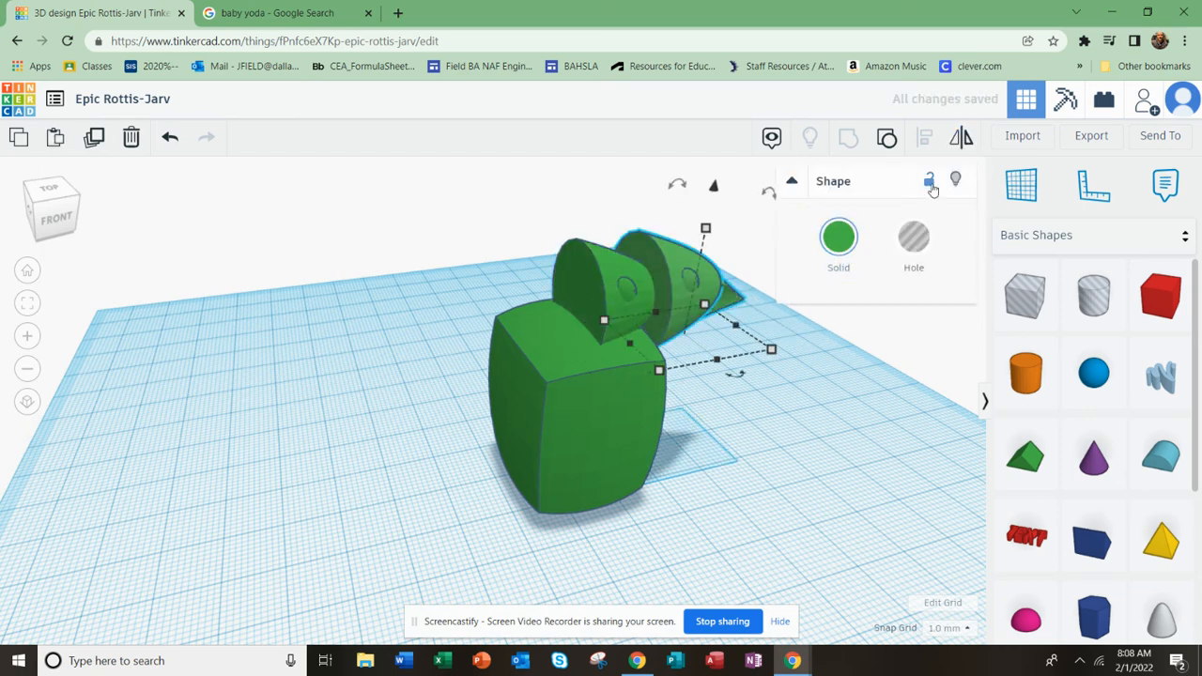
left_click(961, 139)
right_click_drag(546, 423, 533, 351)
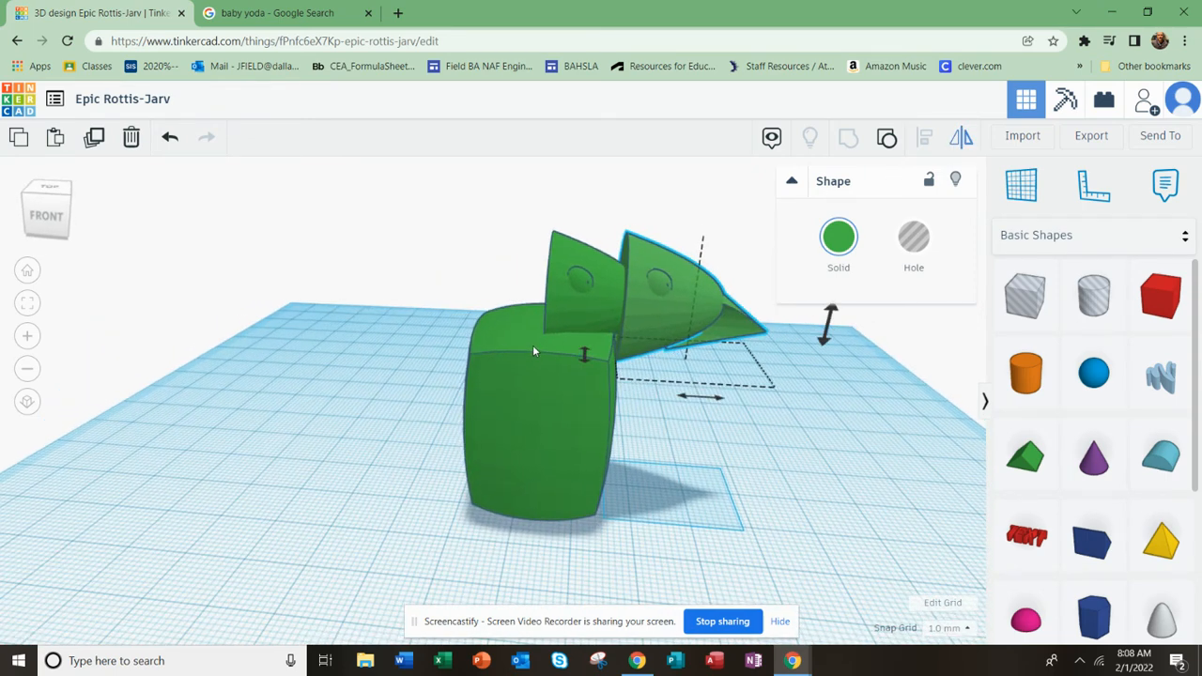
key("ctrl+z")
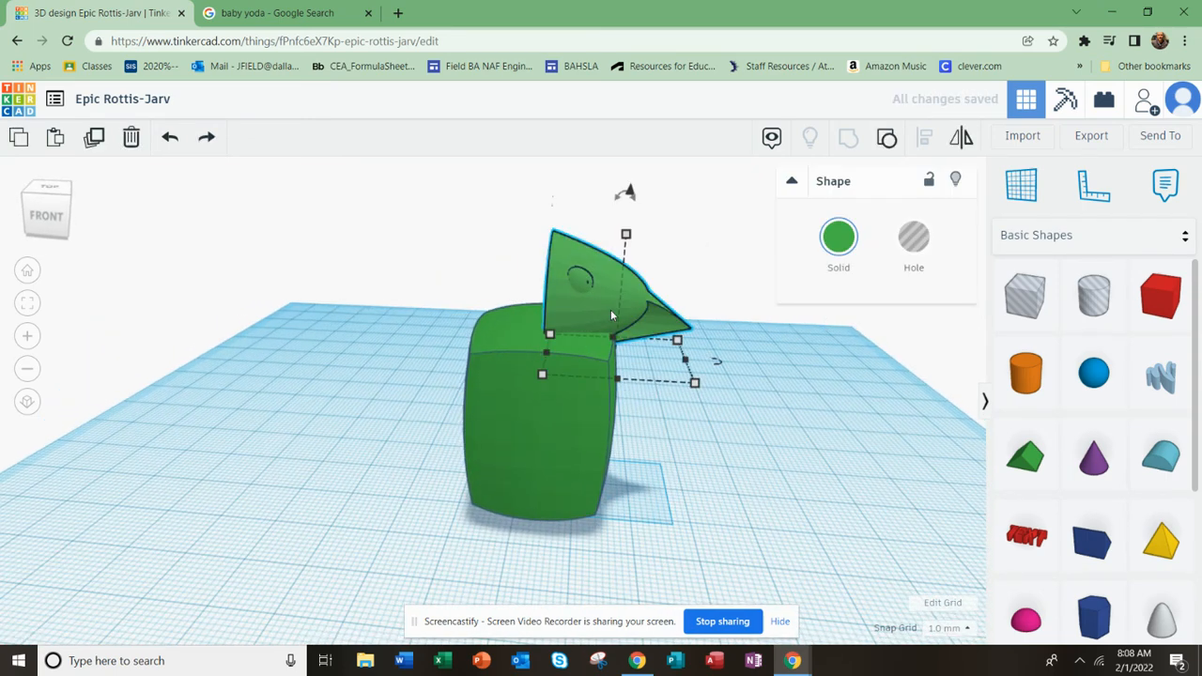
key("ctrl+y")
right_click_drag(620, 310, 542, 358)
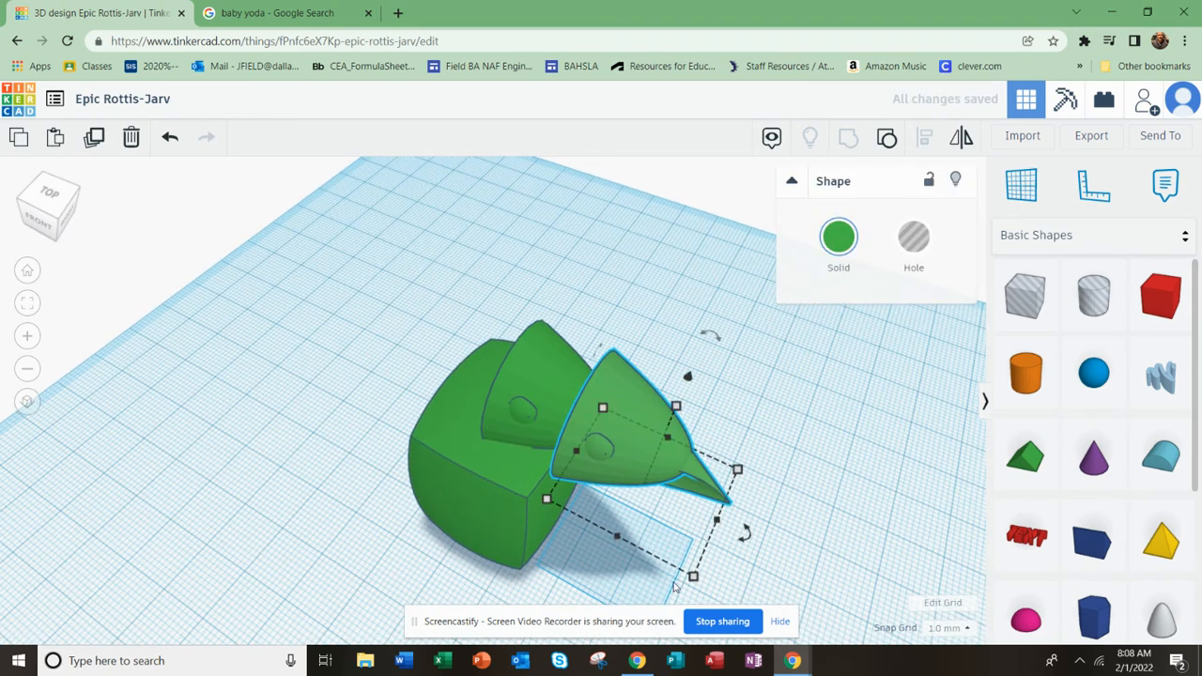
left_click_drag(692, 576, 659, 541)
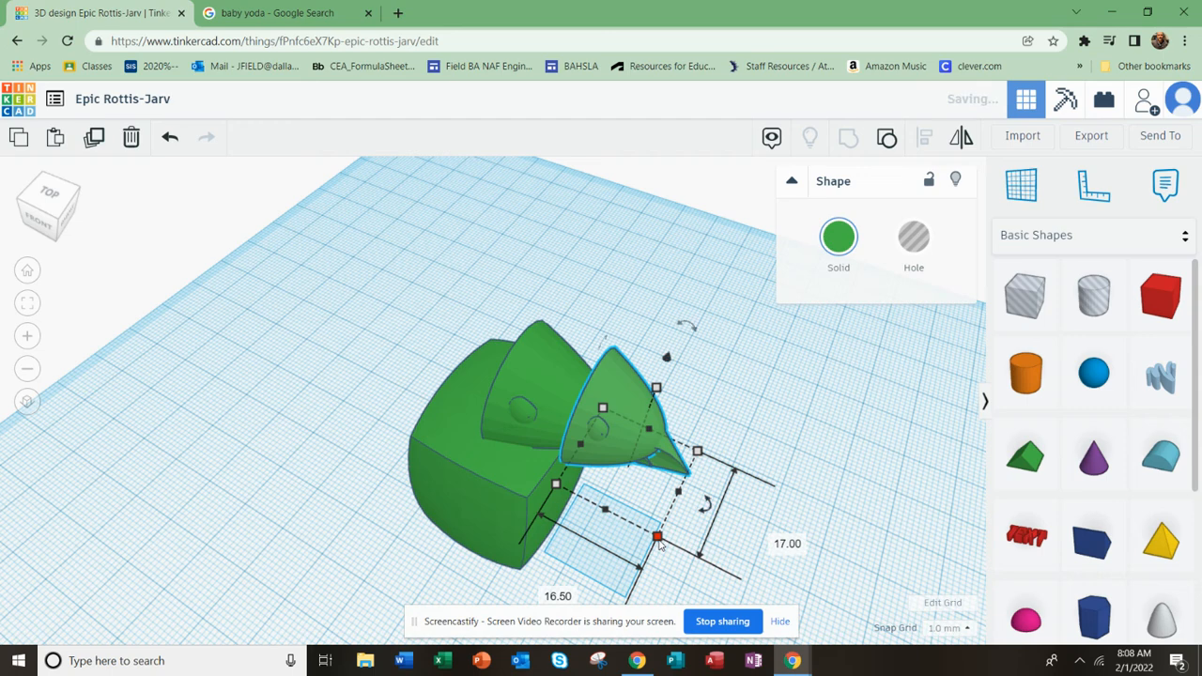
key("ctrl+z")
key("ctrl+z")
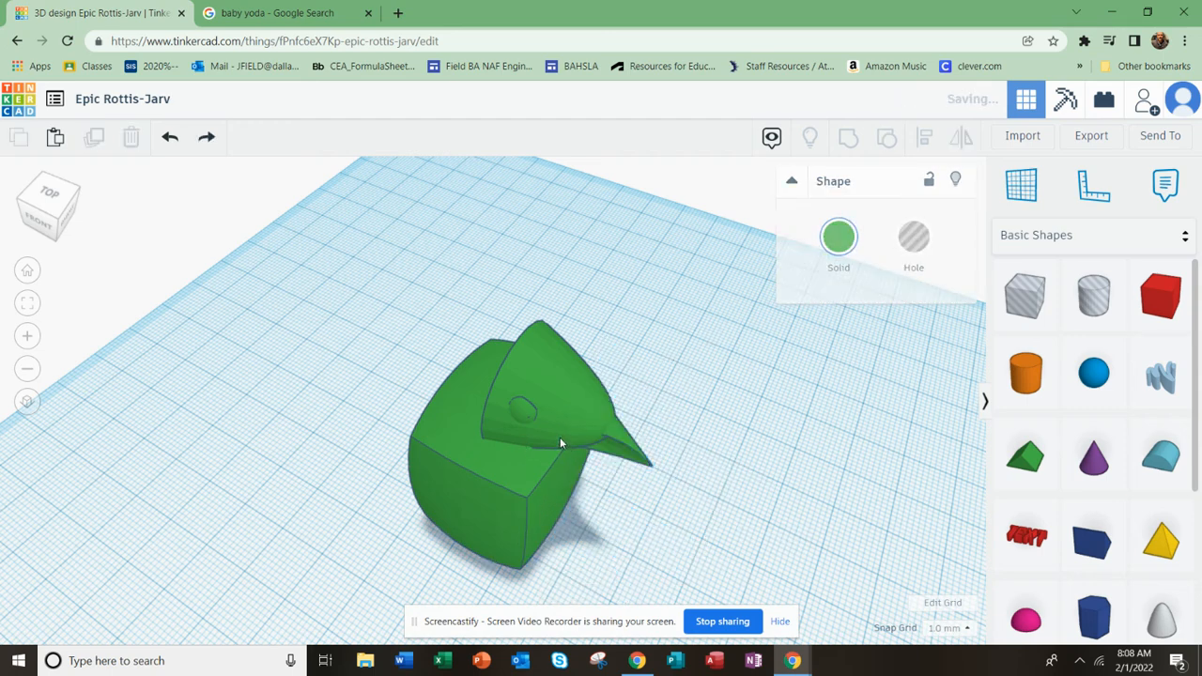
Duplicate the green head and mirror the copy lengthwise so its beak points the opposite way
left_click(556, 424)
right_click_drag(584, 413, 670, 402)
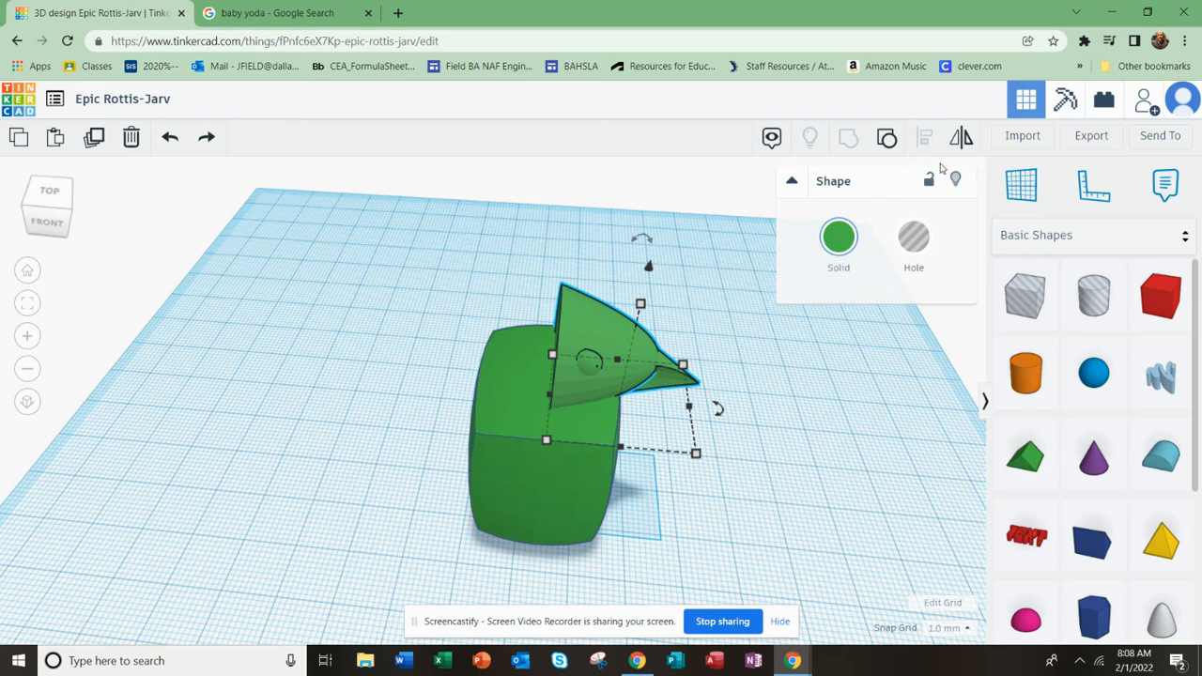
key("ctrl+d")
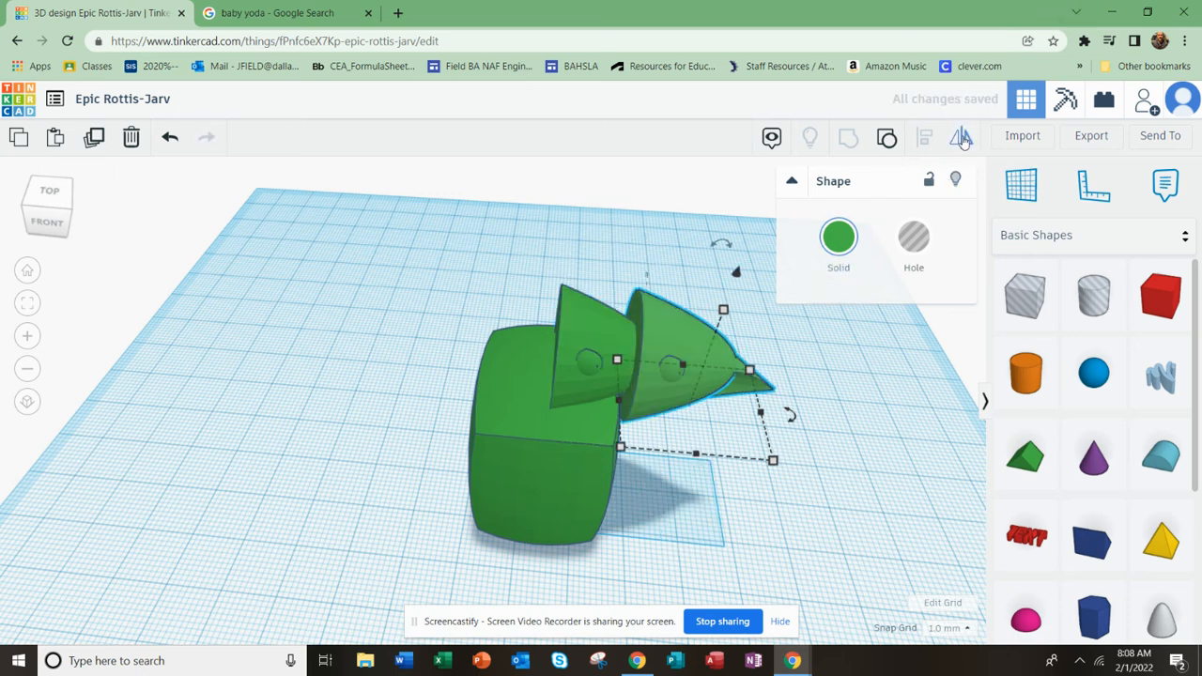
left_click(963, 139)
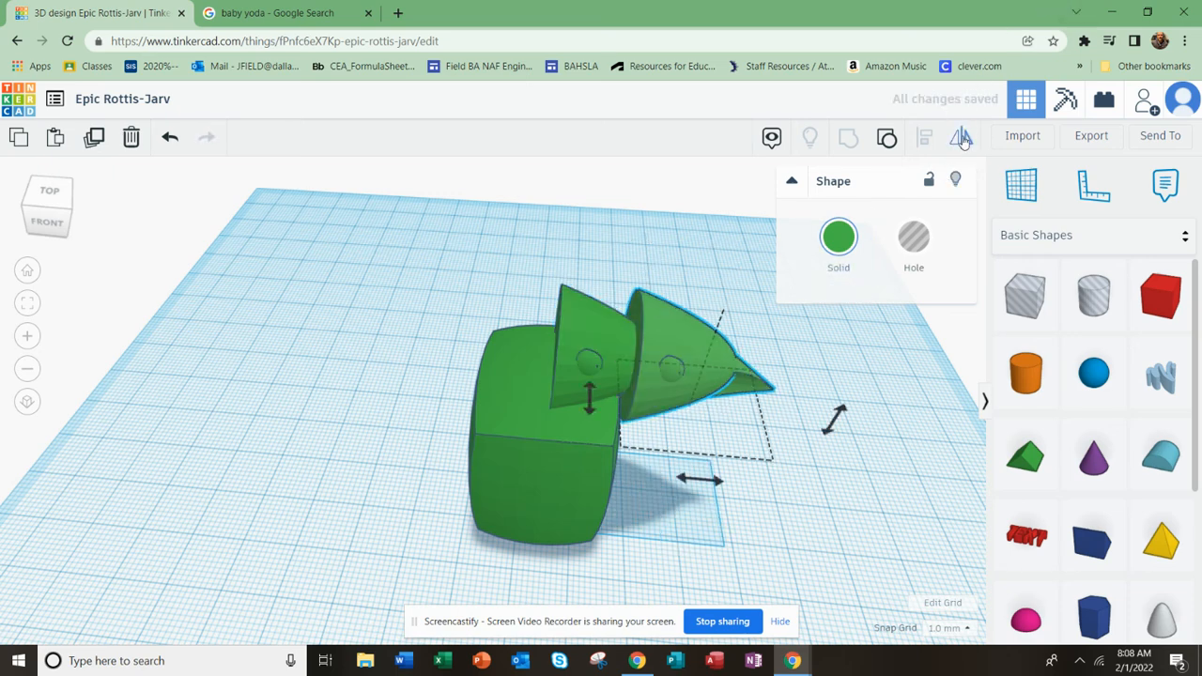
left_click(701, 480)
Move the mirrored head back to back against the original, shifting it about 3 mm sideways to line up their flat faces
right_click_drag(714, 427, 705, 385)
left_click_drag(732, 302, 499, 291)
right_click_drag(498, 291, 590, 496)
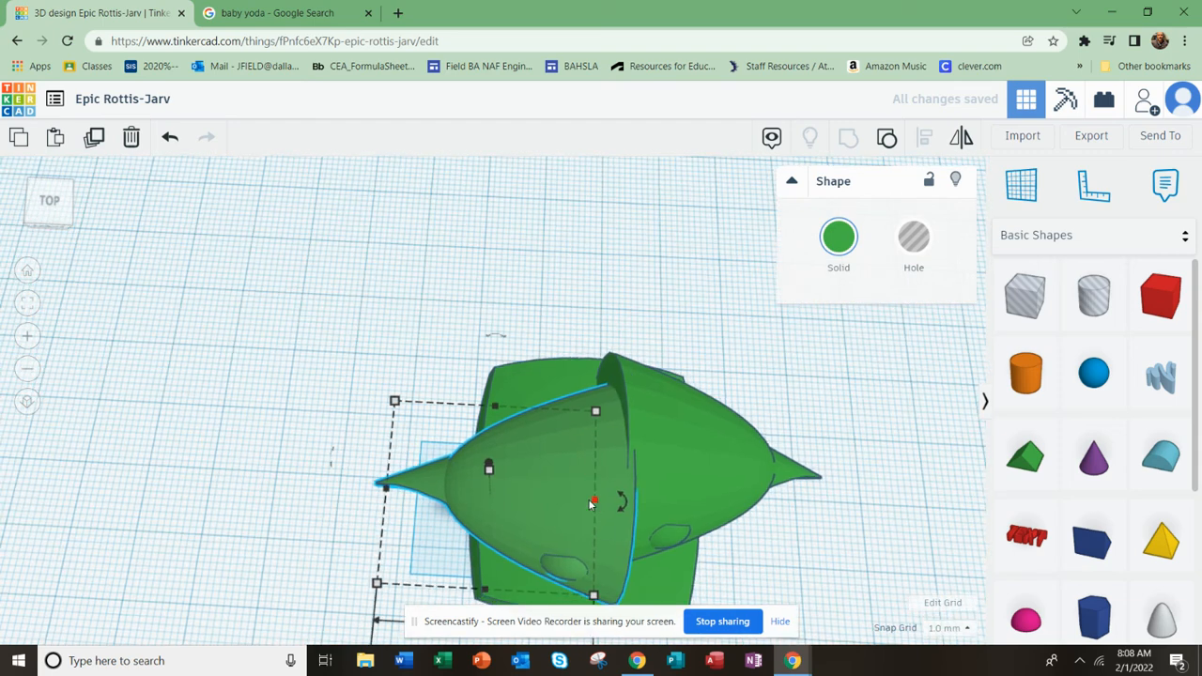
left_click_drag(579, 486, 572, 458)
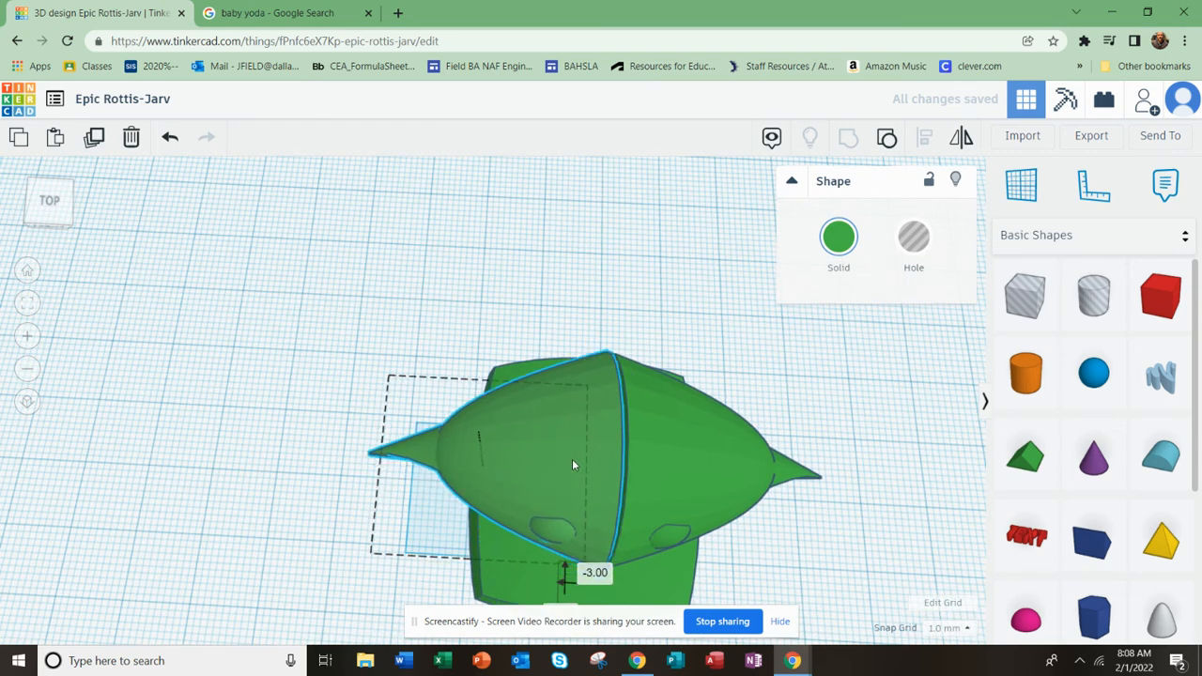
right_click_drag(607, 494, 503, 347)
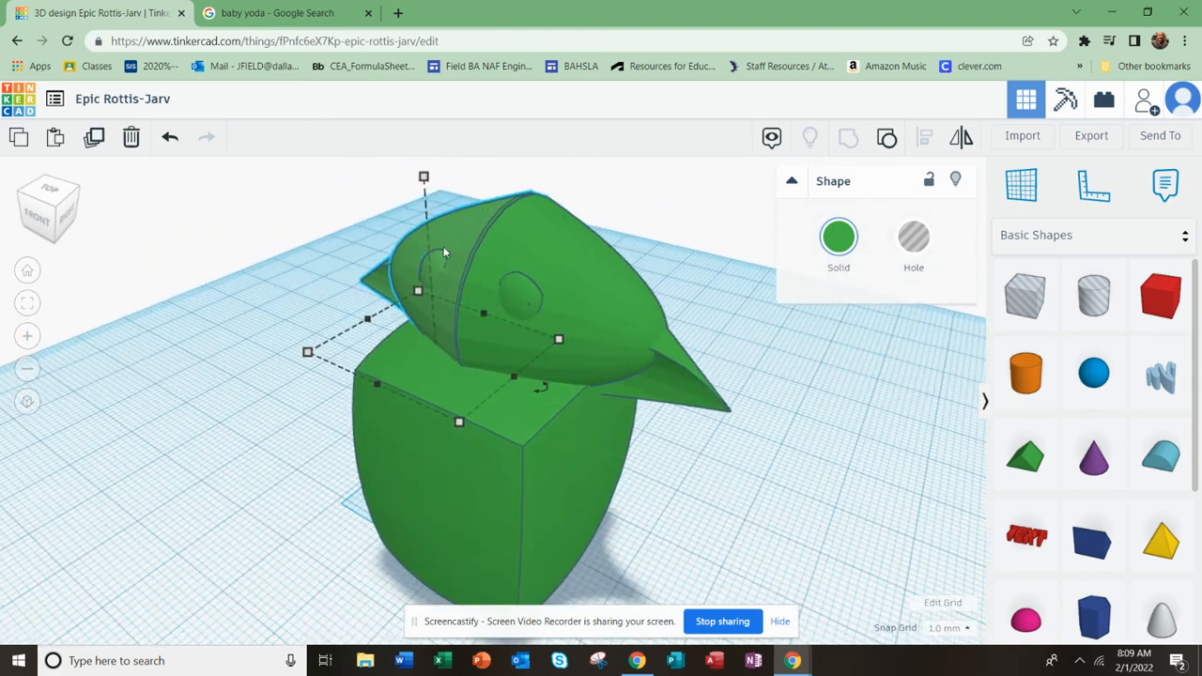